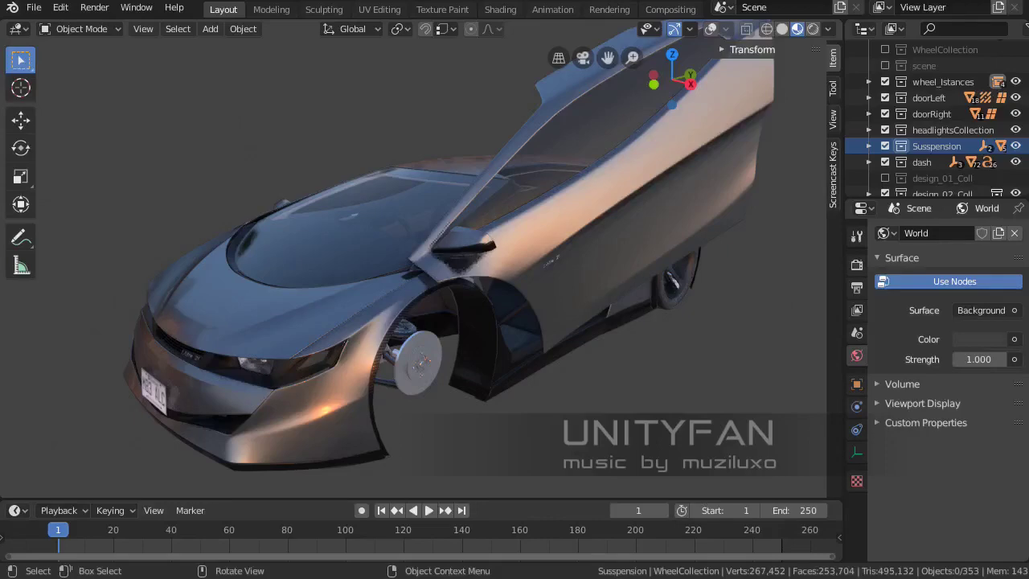
- Add a new plane to the scene beside the car's front suspension
{"action": "middle_click_drag", "start_coordinate": [412, 241], "coordinate": [451, 258]}
{"action": "scroll", "coordinate": [412, 257], "scroll_direction": "down", "scroll_amount": 5}
{"action": "key", "text": "shift+a"}
{"action": "left_click", "coordinate": [515, 270]}
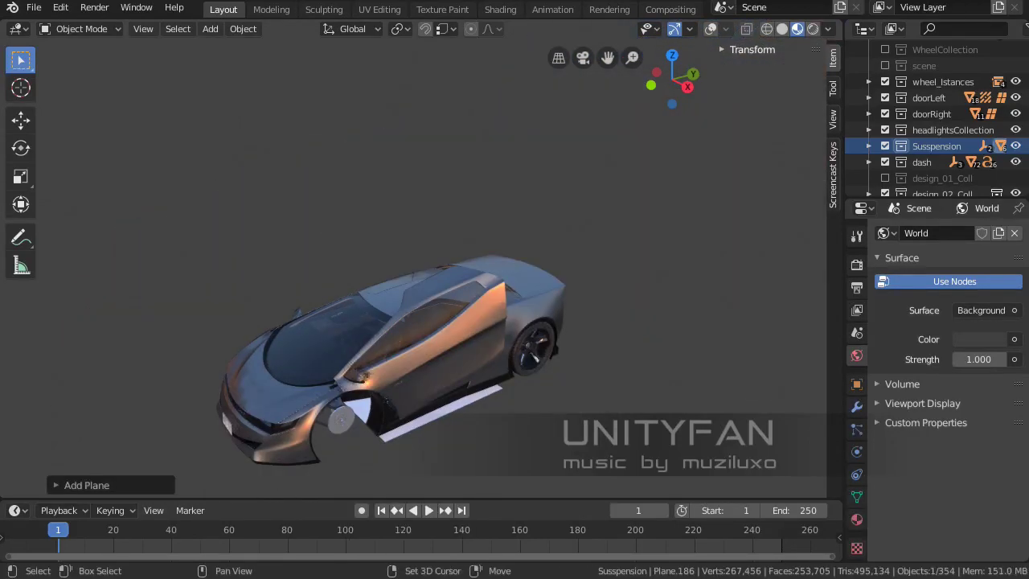
{"action": "scroll", "coordinate": [394, 322], "scroll_direction": "up", "scroll_amount": 3}
{"action": "scroll", "coordinate": [394, 242], "scroll_direction": "up", "scroll_amount": 3}
{"action": "middle_click_drag", "start_coordinate": [394, 242], "coordinate": [394, 121]}
- In Edit Mode, try subdividing the plane's edges, then undo the subdivision
{"action": "key", "text": "Tab"}
{"action": "right_click", "coordinate": [394, 72]}
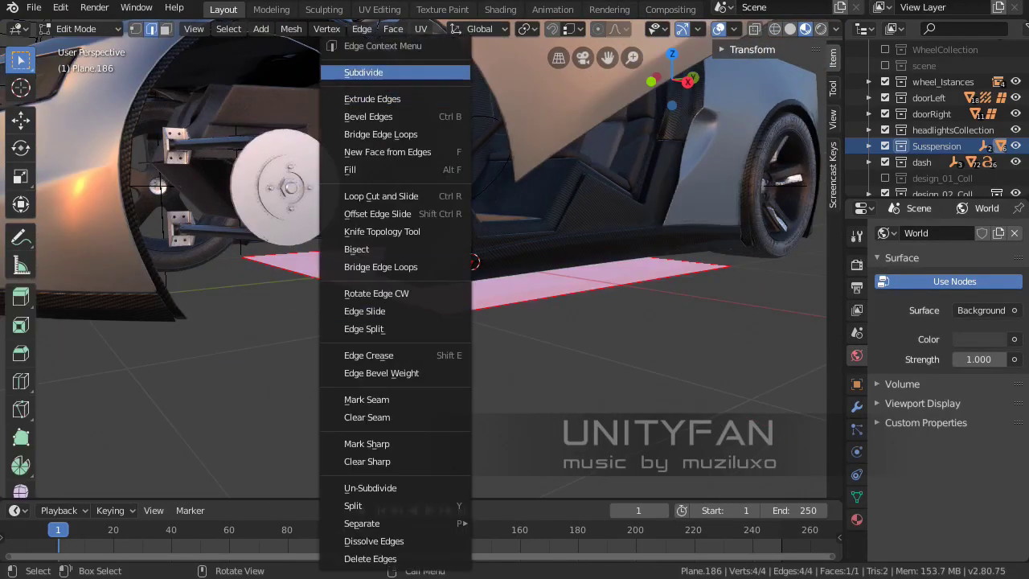
{"action": "left_click", "coordinate": [363, 72]}
{"action": "middle_click_drag", "start_coordinate": [450, 281], "coordinate": [451, 241]}
{"action": "key", "text": "ctrl+z"}
- Shrink the plane down to a small square plate
{"action": "key", "text": "3"}
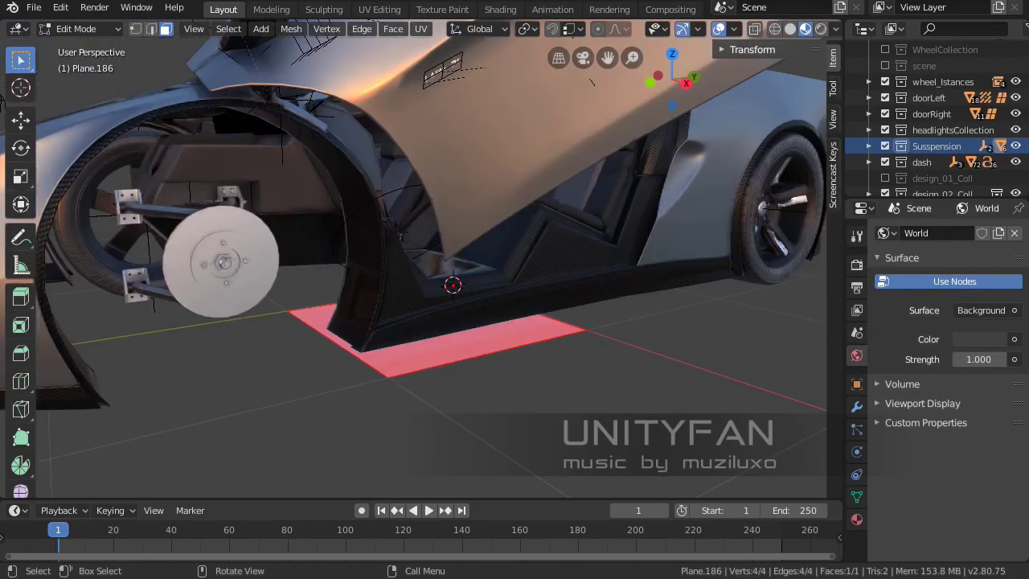
{"action": "key", "text": "shift+space"}
{"action": "key", "text": "g"}
{"action": "key", "text": "s"}
{"action": "scroll", "coordinate": [402, 338], "scroll_direction": "up", "scroll_amount": 4}
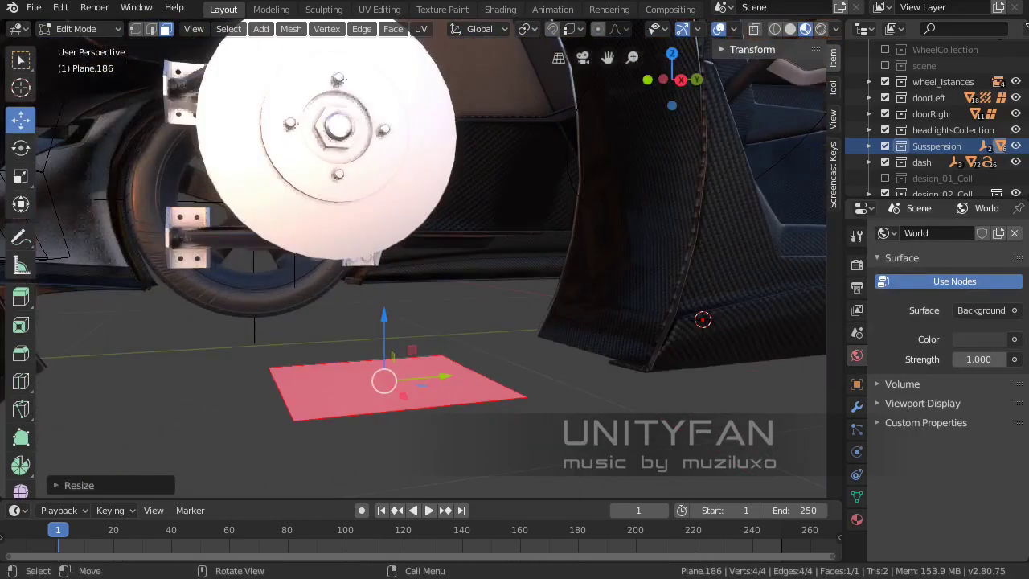
{"action": "middle_click_drag", "start_coordinate": [419, 282], "coordinate": [482, 265]}
{"action": "key", "text": "s"}
{"action": "left_click", "coordinate": [483, 361]}
- Move the plate toward the suspension bracket and rotate it upright 95° about Y
{"action": "middle_click_drag", "start_coordinate": [482, 362], "coordinate": [523, 337]}
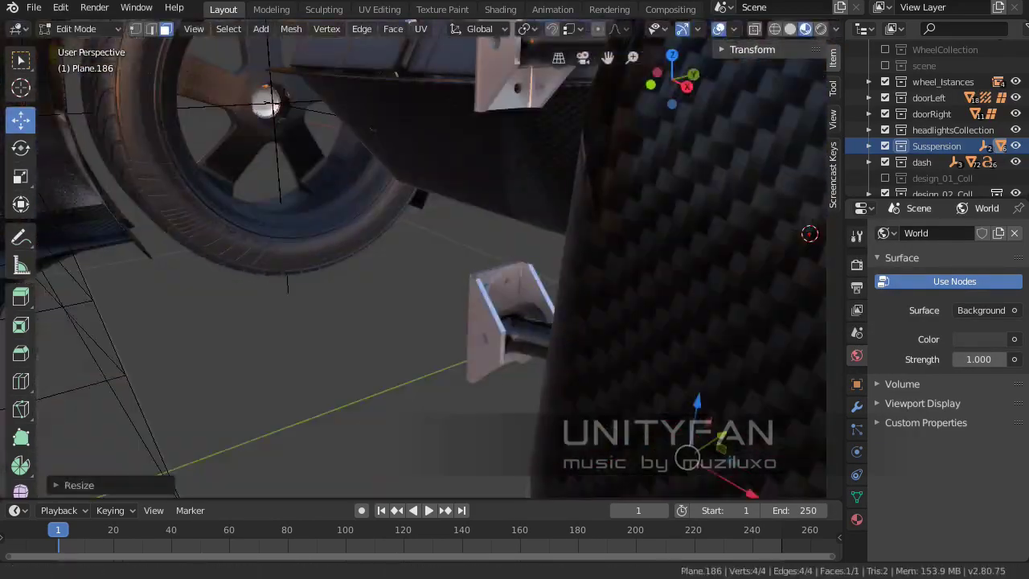
{"action": "middle_click_drag", "start_coordinate": [450, 321], "coordinate": [483, 306]}
{"action": "left_click_drag", "start_coordinate": [448, 395], "coordinate": [458, 386]}
{"action": "mouse_move", "coordinate": [458, 386]}
{"action": "middle_mouse_down"}
{"action": "mouse_move", "coordinate": [483, 370]}
{"action": "mouse_move", "coordinate": [452, 390]}
{"action": "middle_mouse_up"}
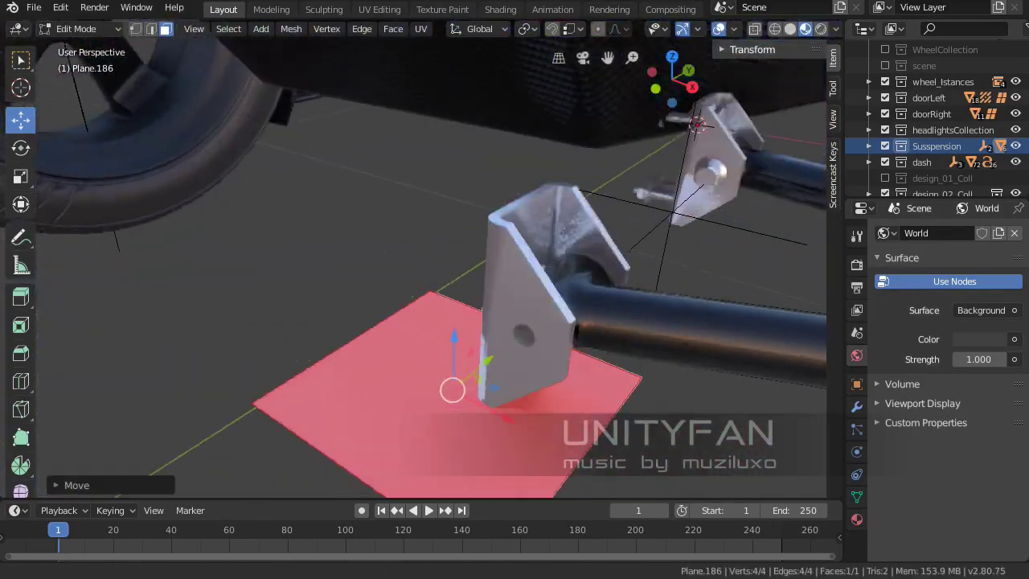
{"action": "middle_click_drag", "start_coordinate": [451, 321], "coordinate": [482, 305]}
{"action": "left_click_drag", "start_coordinate": [478, 350], "coordinate": [508, 435]}
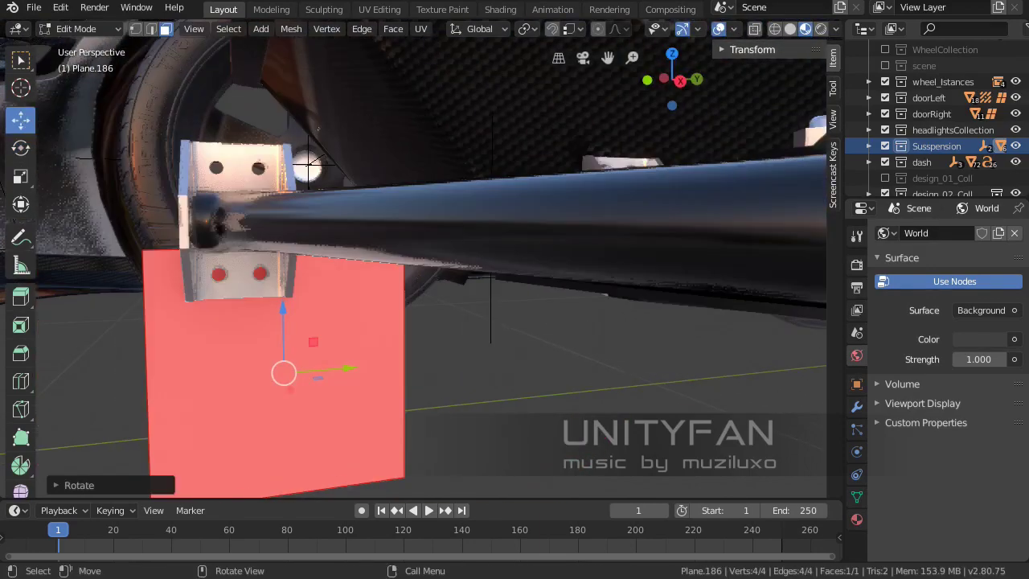
{"action": "middle_click_drag", "start_coordinate": [450, 321], "coordinate": [482, 306]}
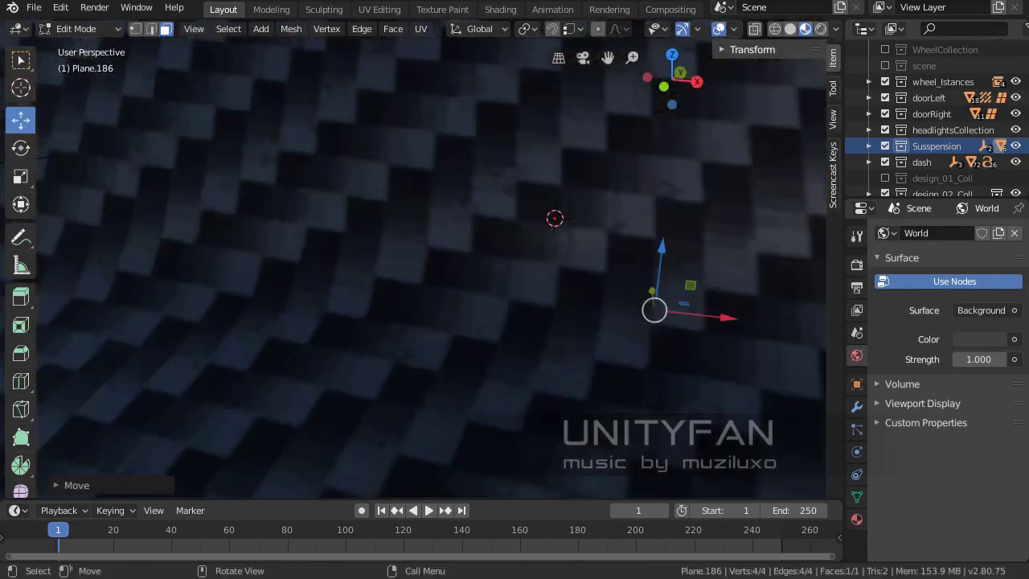
{"action": "middle_click_drag", "start_coordinate": [545, 263], "coordinate": [232, 180]}
- Scale the plate to fit the bracket and fix its final position
{"action": "key", "text": "s"}
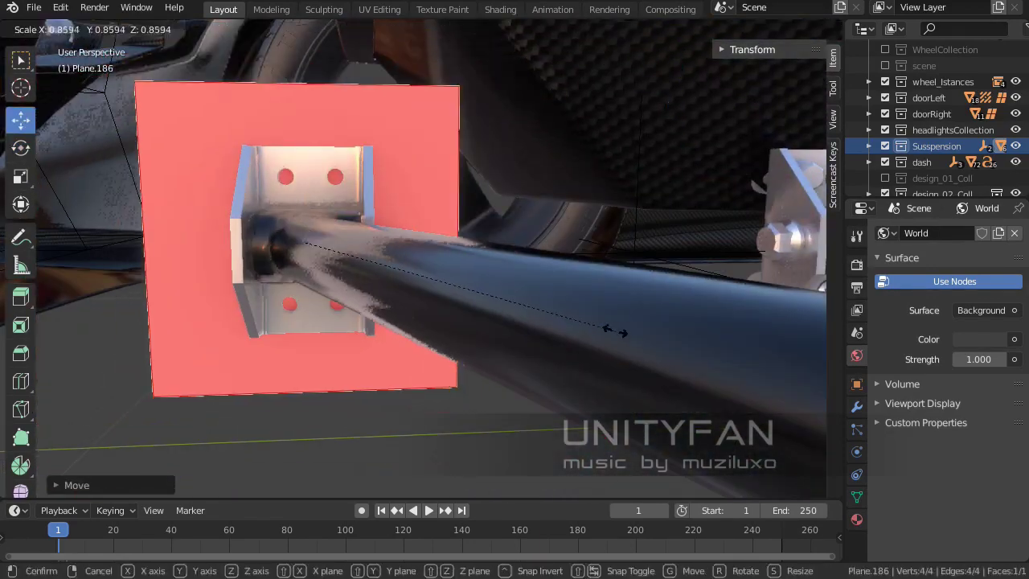
{"action": "key", "text": "g"}
{"action": "key", "text": "Return"}
{"action": "mouse_move", "coordinate": [482, 322]}
{"action": "middle_mouse_down"}
{"action": "mouse_move", "coordinate": [507, 313]}
{"action": "mouse_move", "coordinate": [499, 265]}
{"action": "mouse_move", "coordinate": [514, 238]}
{"action": "mouse_move", "coordinate": [563, 209]}
{"action": "mouse_move", "coordinate": [498, 265]}
{"action": "mouse_move", "coordinate": [482, 306]}
{"action": "mouse_move", "coordinate": [523, 306]}
{"action": "mouse_move", "coordinate": [61, 45]}
{"action": "middle_mouse_up"}
- Finalize the plate, then inspect the existing bracket's modifier and material settings
{"action": "left_click", "coordinate": [472, 302]}
{"action": "key", "text": "Tab"}
{"action": "left_click", "coordinate": [857, 406]}
{"action": "left_click", "coordinate": [483, 322]}
{"action": "left_click", "coordinate": [857, 519]}
{"action": "left_click", "coordinate": [547, 321]}
- Add a Bezier curve and set a handle type on one end point
{"action": "key", "text": "shift+a"}
{"action": "left_click", "coordinate": [483, 282]}
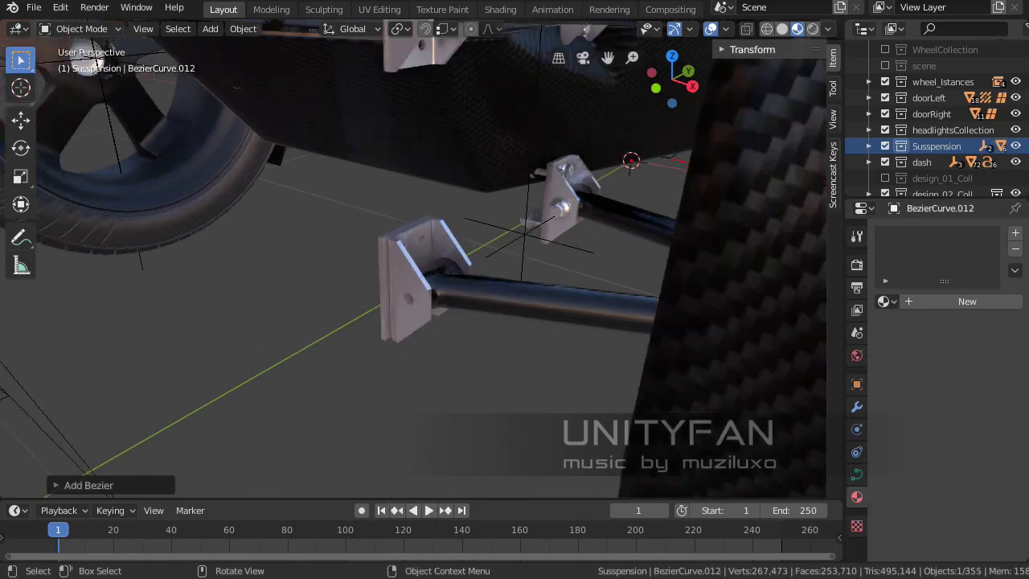
{"action": "mouse_move", "coordinate": [483, 282]}
{"action": "middle_mouse_down"}
{"action": "mouse_move", "coordinate": [562, 281]}
{"action": "mouse_move", "coordinate": [237, 296]}
{"action": "middle_mouse_up"}
{"action": "key", "text": "Tab"}
{"action": "left_click", "coordinate": [237, 297]}
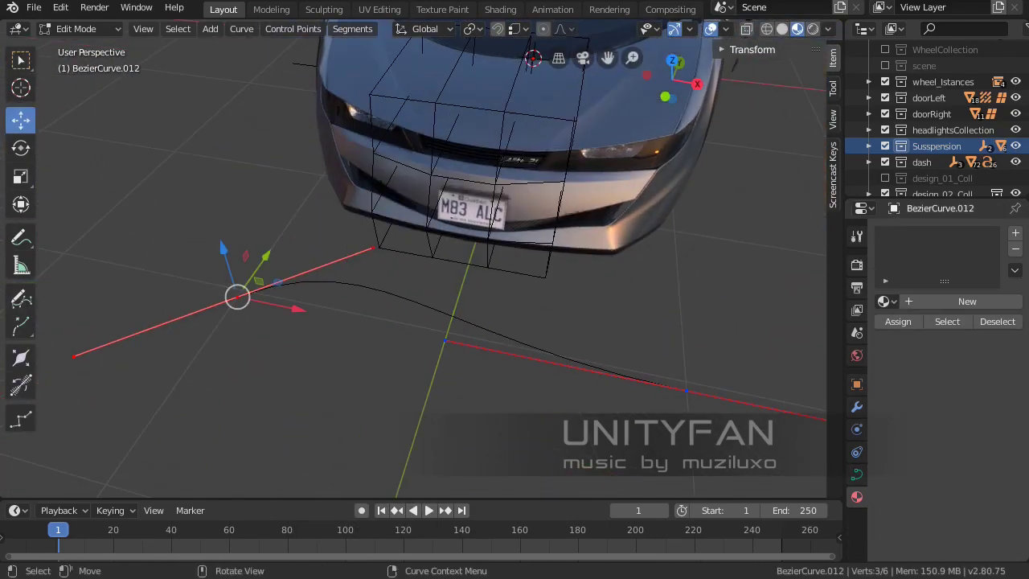
{"action": "left_click", "coordinate": [437, 310]}
{"action": "key", "text": "v"}
{"action": "left_click", "coordinate": [367, 372]}
{"action": "mouse_move", "coordinate": [367, 372]}
{"action": "middle_mouse_down"}
{"action": "mouse_move", "coordinate": [200, 266]}
{"action": "mouse_move", "coordinate": [468, 261]}
{"action": "mouse_move", "coordinate": [350, 154]}
{"action": "middle_mouse_up"}
- Move the curve's control points onto the bracket, with one point at X 0.32839 m
{"action": "key", "text": "g"}
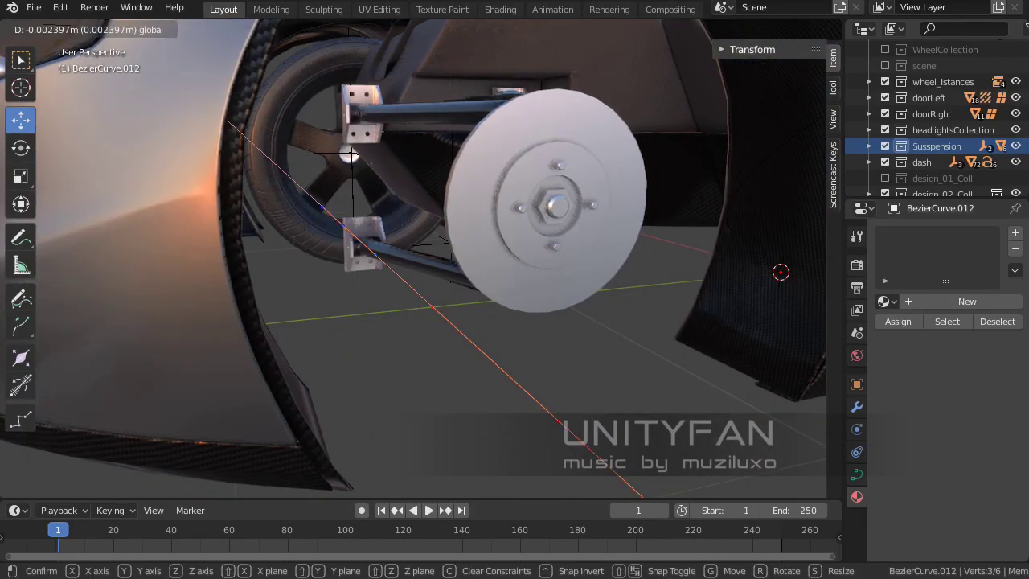
{"action": "left_click", "coordinate": [357, 242]}
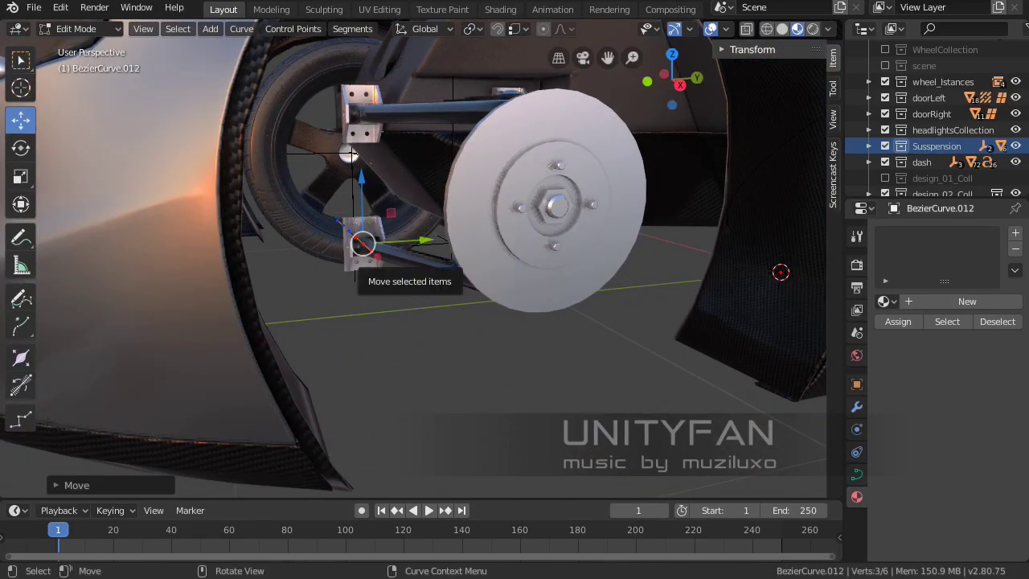
{"action": "middle_click_drag", "start_coordinate": [356, 241], "coordinate": [714, 272]}
{"action": "key", "text": "g"}
{"action": "left_click", "coordinate": [306, 276]}
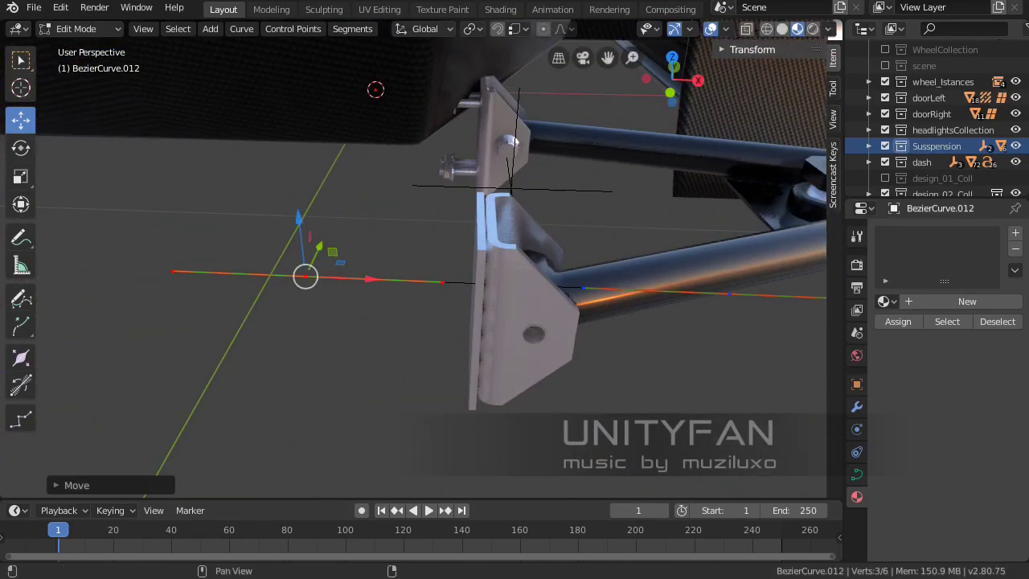
{"action": "left_click", "coordinate": [752, 49]}
{"action": "key", "text": "ctrl+z"}
{"action": "mouse_move", "coordinate": [483, 241]}
{"action": "middle_mouse_down"}
{"action": "mouse_move", "coordinate": [362, 281]}
{"action": "mouse_move", "coordinate": [447, 269]}
{"action": "mouse_move", "coordinate": [413, 356]}
{"action": "mouse_move", "coordinate": [451, 321]}
{"action": "mouse_move", "coordinate": [418, 338]}
{"action": "mouse_move", "coordinate": [487, 332]}
{"action": "mouse_move", "coordinate": [450, 265]}
{"action": "middle_mouse_up"}
- Shift the whole curve along the X axis into place and return to Object Mode
{"action": "key", "text": "a"}
{"action": "key", "text": "g"}
{"action": "key", "text": "x"}
{"action": "key", "text": "Return"}
{"action": "key", "text": "ctrl+z"}
{"action": "key", "text": "Tab"}
- Set the Bezier curve's Geometry bevel depth to 0.02 m so it becomes a round tube
{"action": "left_click", "coordinate": [856, 406]}
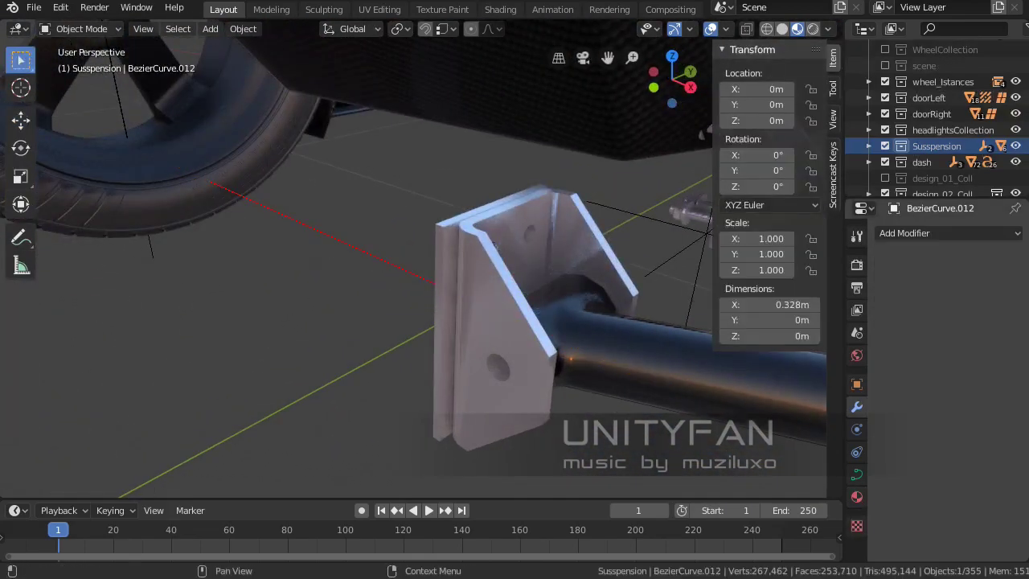
{"action": "left_click", "coordinate": [949, 234]}
{"action": "left_click", "coordinate": [857, 474]}
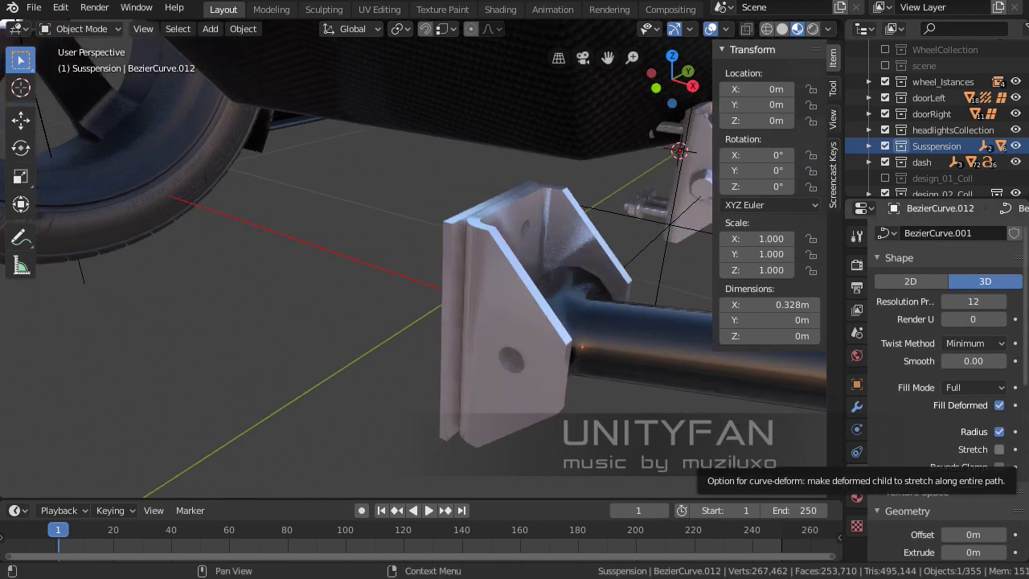
{"action": "middle_click_drag", "start_coordinate": [611, 362], "coordinate": [772, 305]}
{"action": "middle_click_drag", "start_coordinate": [683, 322], "coordinate": [708, 313]}
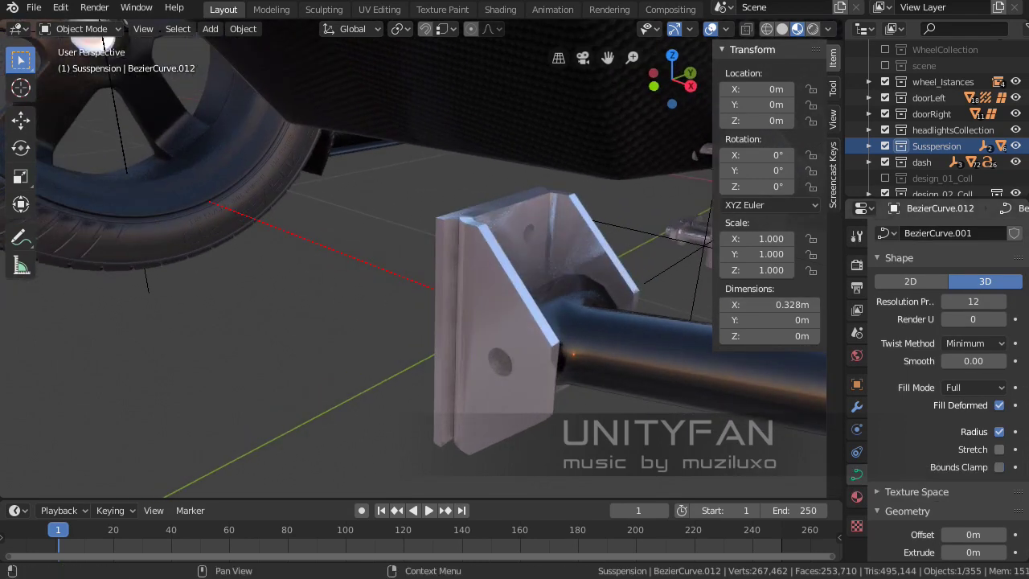
{"action": "scroll", "coordinate": [941, 378], "scroll_direction": "down", "scroll_amount": 2}
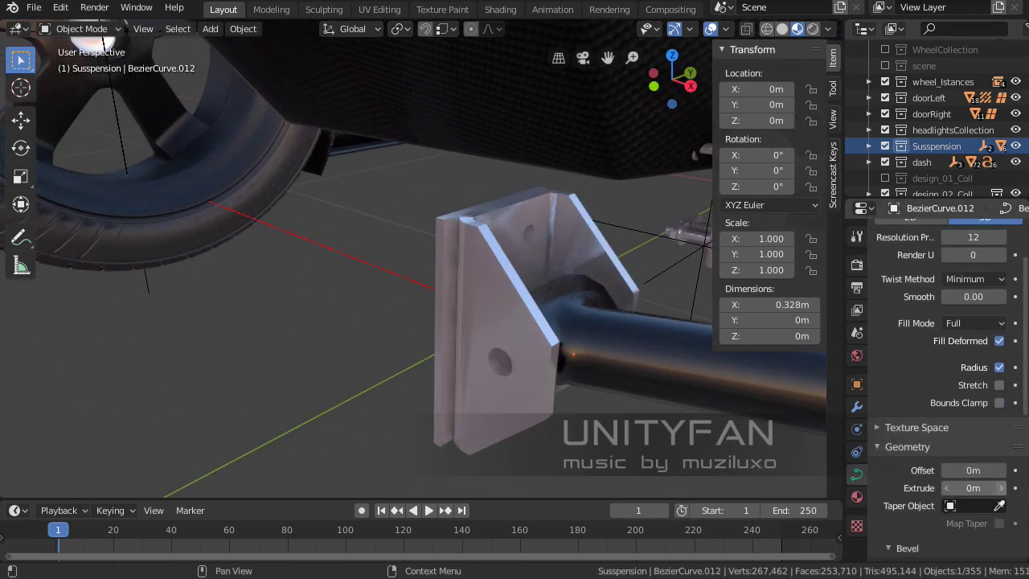
{"action": "scroll", "coordinate": [941, 378], "scroll_direction": "down", "scroll_amount": 3}
{"action": "left_click_drag", "start_coordinate": [973, 475], "coordinate": [997, 476]}
{"action": "middle_click_drag", "start_coordinate": [483, 322], "coordinate": [378, 289]}
- Apply the Material.025 metal material to the tube
{"action": "left_click", "coordinate": [492, 233]}
{"action": "left_click", "coordinate": [857, 496]}
{"action": "left_click_drag", "start_coordinate": [923, 237], "coordinate": [362, 258]}
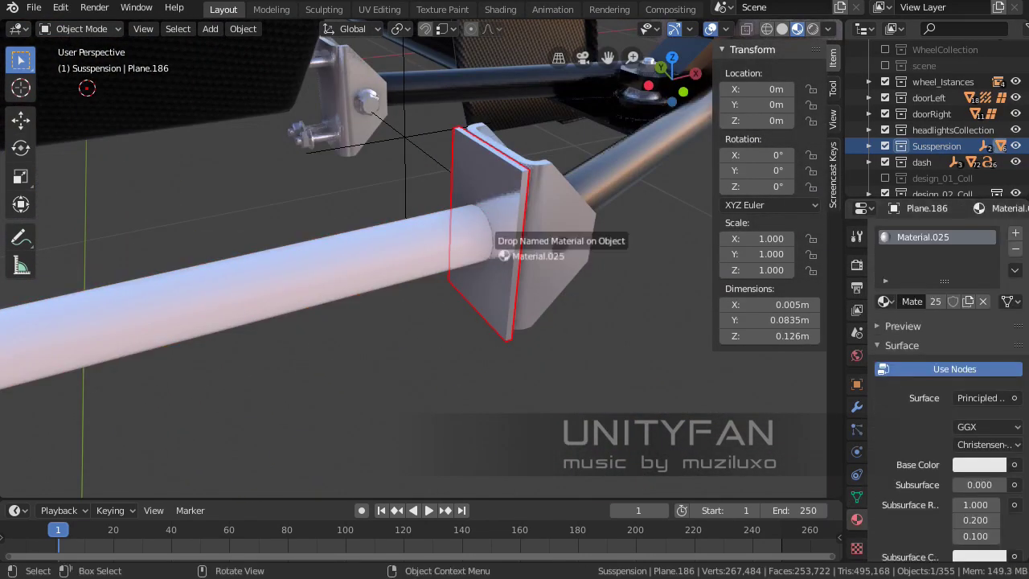
{"action": "mouse_move", "coordinate": [362, 257]}
{"action": "middle_mouse_down"}
{"action": "mouse_move", "coordinate": [402, 274]}
{"action": "mouse_move", "coordinate": [450, 265]}
{"action": "mouse_move", "coordinate": [483, 241]}
{"action": "middle_mouse_up"}
- Add a Mirror modifier to the tube and check its curve points
{"action": "left_click", "coordinate": [858, 407]}
{"action": "left_click", "coordinate": [949, 234]}
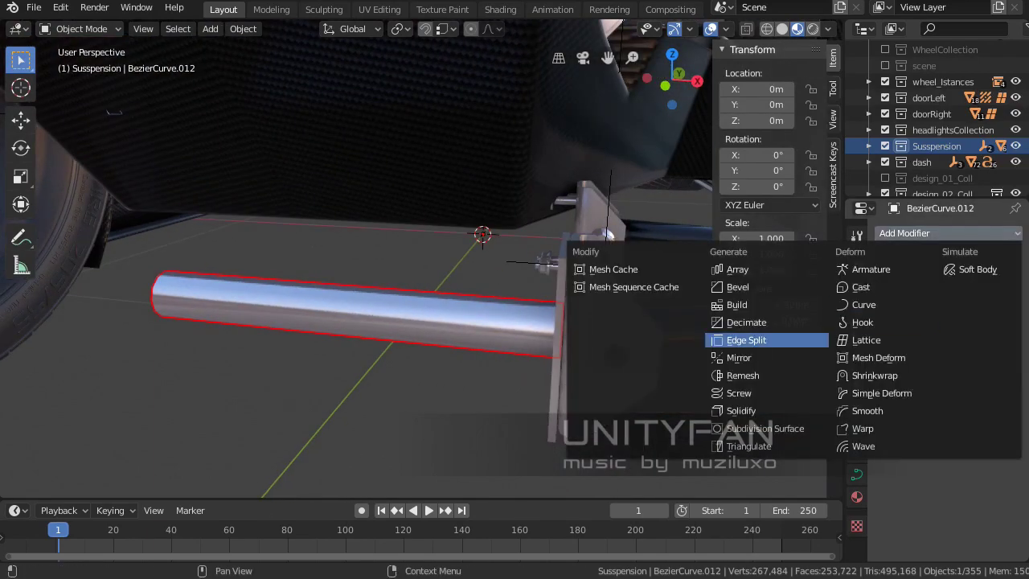
{"action": "left_click", "coordinate": [739, 358]}
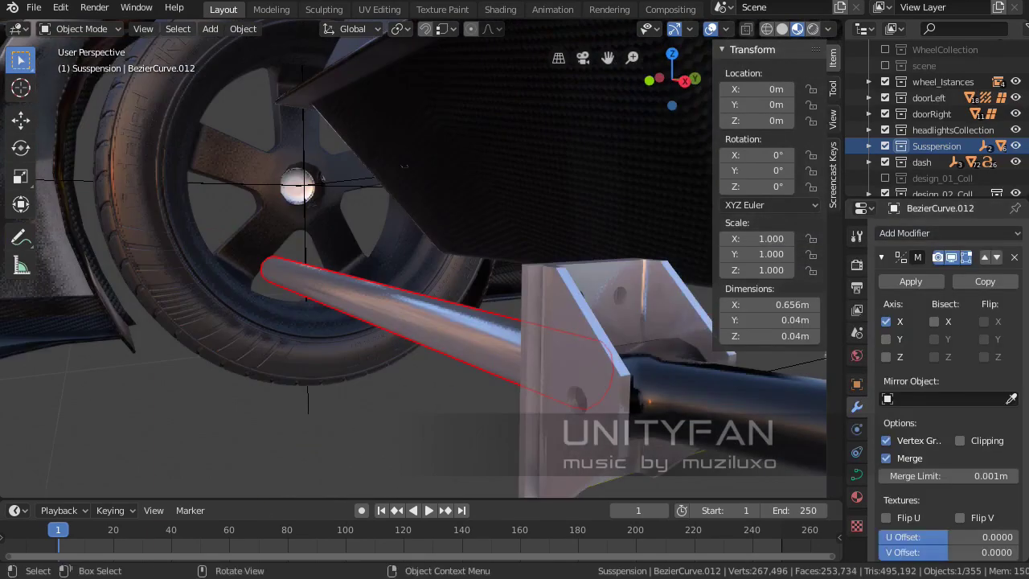
{"action": "key", "text": "Tab"}
{"action": "key", "text": "g"}
{"action": "key", "text": "Escape"}
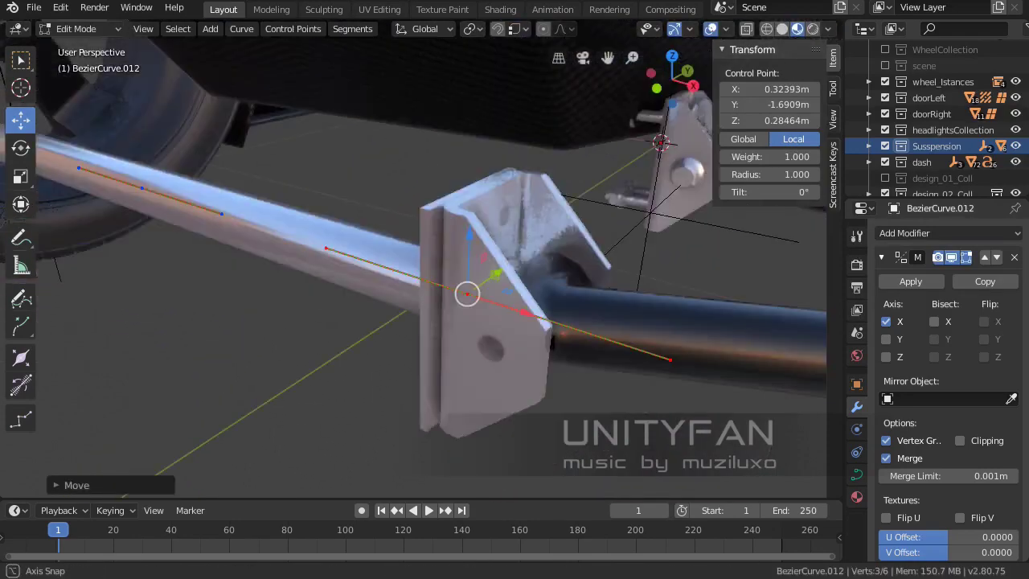
{"action": "middle_click_drag", "start_coordinate": [459, 292], "coordinate": [283, 311]}
{"action": "key", "text": "Tab"}
- Add a Solidify modifier with 0.005 m thickness and an Edge Split modifier
{"action": "left_click", "coordinate": [949, 233]}
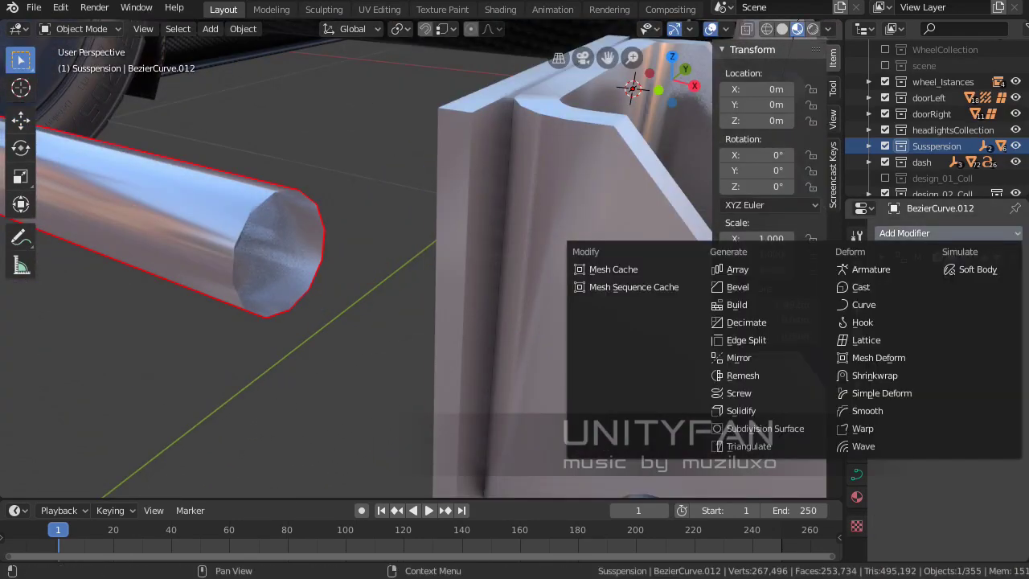
{"action": "left_click", "coordinate": [728, 411]}
{"action": "middle_click_drag", "start_coordinate": [450, 290], "coordinate": [467, 273]}
{"action": "type", "text": "0.005m"}
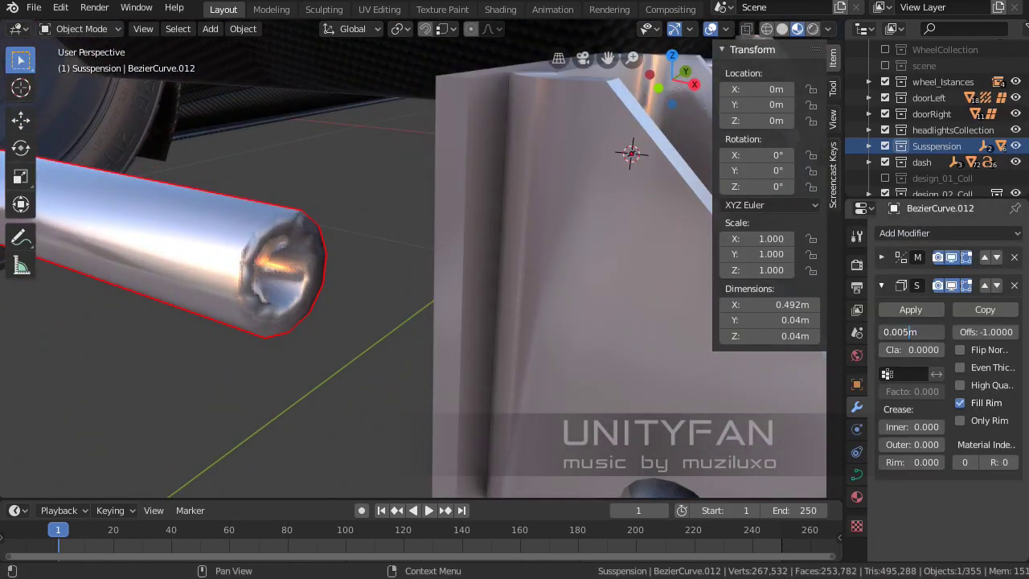
{"action": "key", "text": "Return"}
{"action": "left_click", "coordinate": [949, 233]}
{"action": "left_click", "coordinate": [735, 407]}
{"action": "middle_click_drag", "start_coordinate": [735, 407], "coordinate": [482, 362]}
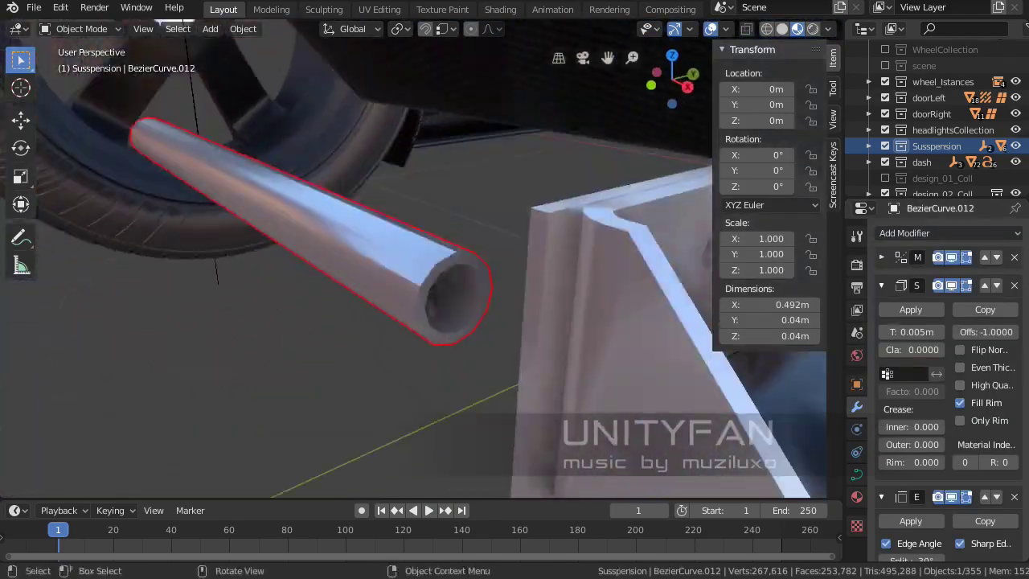
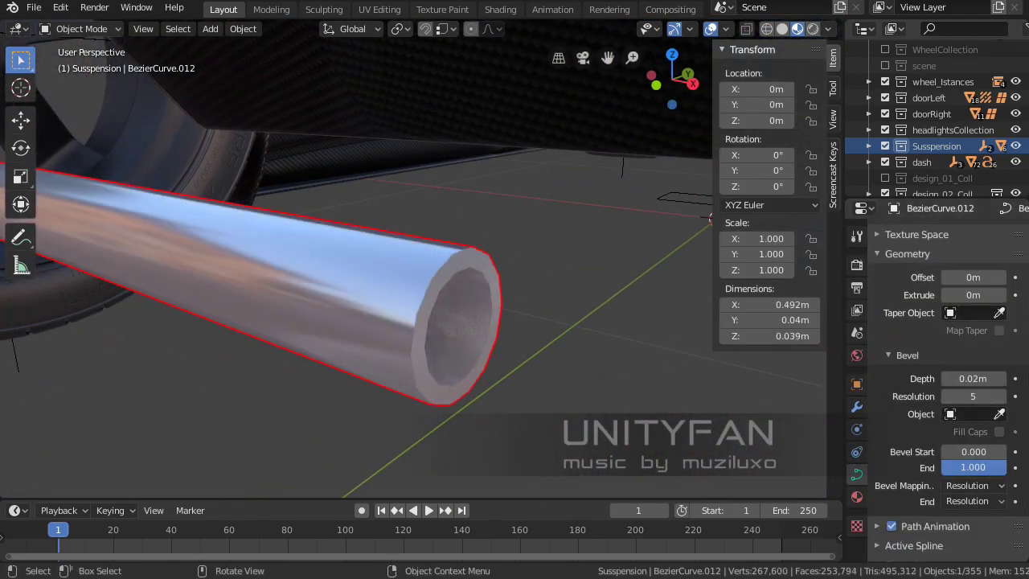
- Move the tube curve's end point so it reaches into the bracket
{"action": "middle_click_drag", "start_coordinate": [402, 281], "coordinate": [482, 265]}
{"action": "key", "text": "Tab"}
{"action": "key", "text": "g"}
{"action": "left_click", "coordinate": [527, 225]}
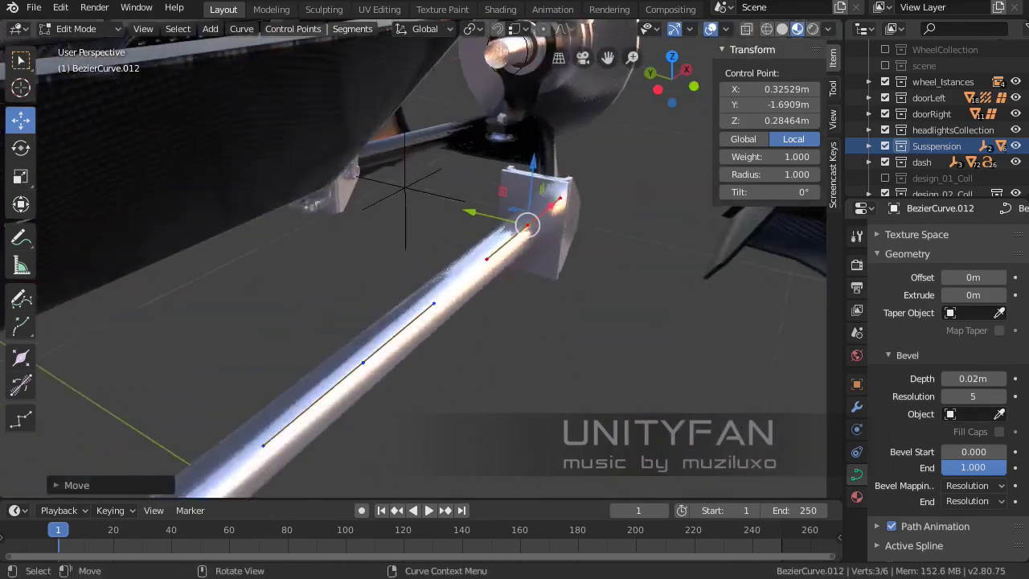
{"action": "mouse_move", "coordinate": [527, 226]}
{"action": "middle_mouse_down"}
{"action": "mouse_move", "coordinate": [402, 282]}
{"action": "mouse_move", "coordinate": [418, 265]}
{"action": "middle_mouse_up"}
{"action": "key", "text": "Tab"}
- Duplicate a face of bracket plate Plane.186, lift it up and begin rotating it -90°
{"action": "left_click", "coordinate": [402, 321]}
{"action": "key", "text": "Tab"}
{"action": "key", "text": "shift+d"}
{"action": "key", "text": "Return"}
{"action": "left_click", "coordinate": [20, 147]}
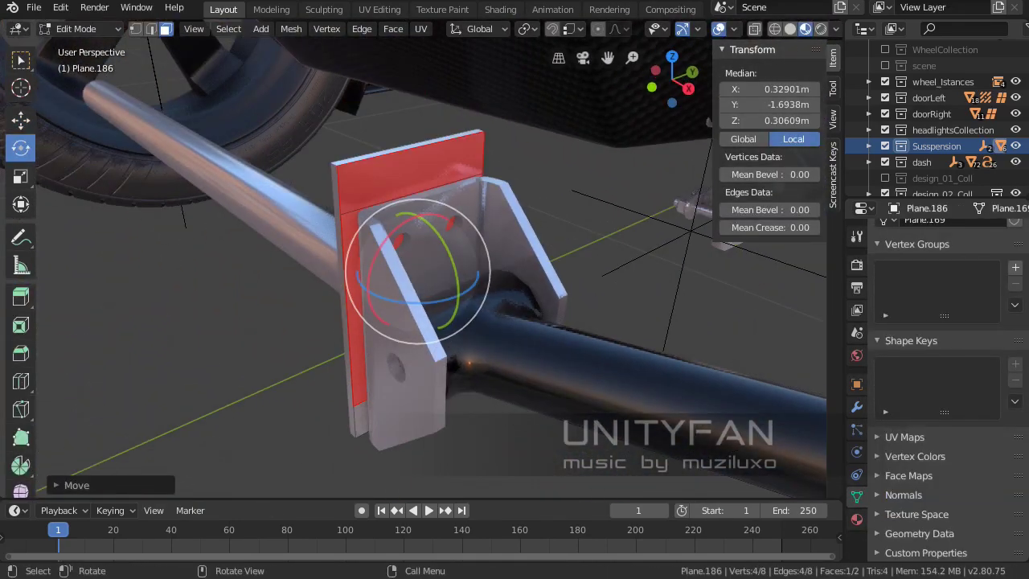
- Turn the duplicated face upright and shift it along Z and X onto the tube
{"action": "left_click", "coordinate": [312, 237]}
{"action": "middle_click_drag", "start_coordinate": [312, 237], "coordinate": [350, 270]}
{"action": "left_click", "coordinate": [21, 119]}
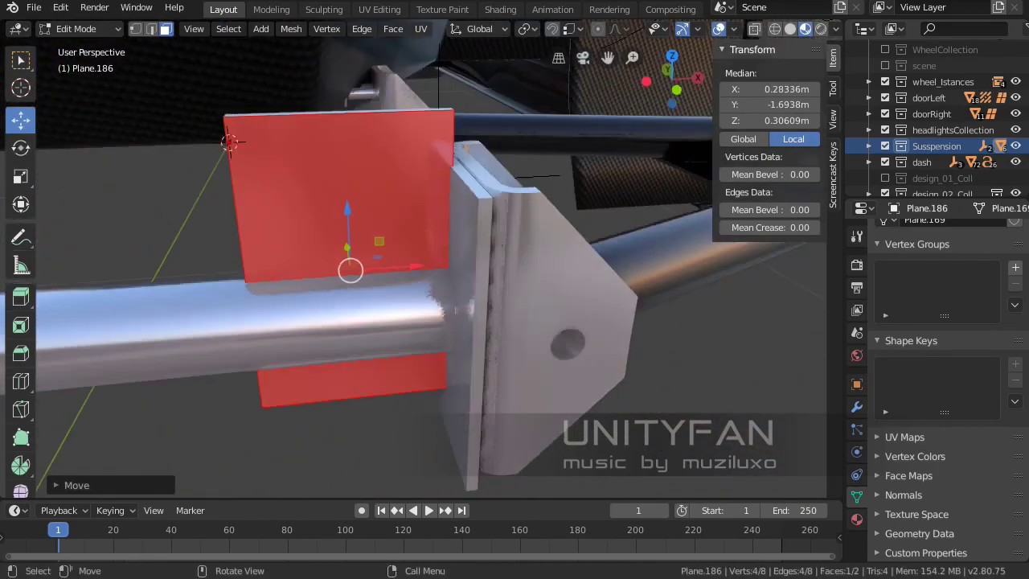
{"action": "key", "text": "g"}
{"action": "key", "text": "z"}
{"action": "key", "text": "Return"}
{"action": "key", "text": "g"}
{"action": "key", "text": "x"}
{"action": "key", "text": "Return"}
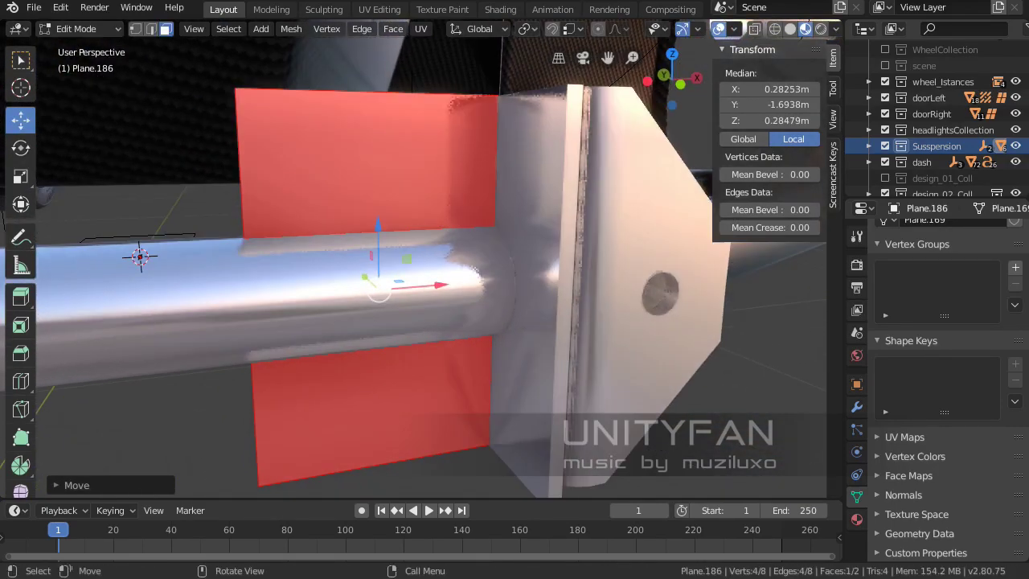
- Scale down the fin's outer edge to taper it into a triangle
{"action": "key", "text": "s"}
{"action": "left_click", "coordinate": [322, 297]}
{"action": "key", "text": "s"}
{"action": "left_click", "coordinate": [299, 236]}
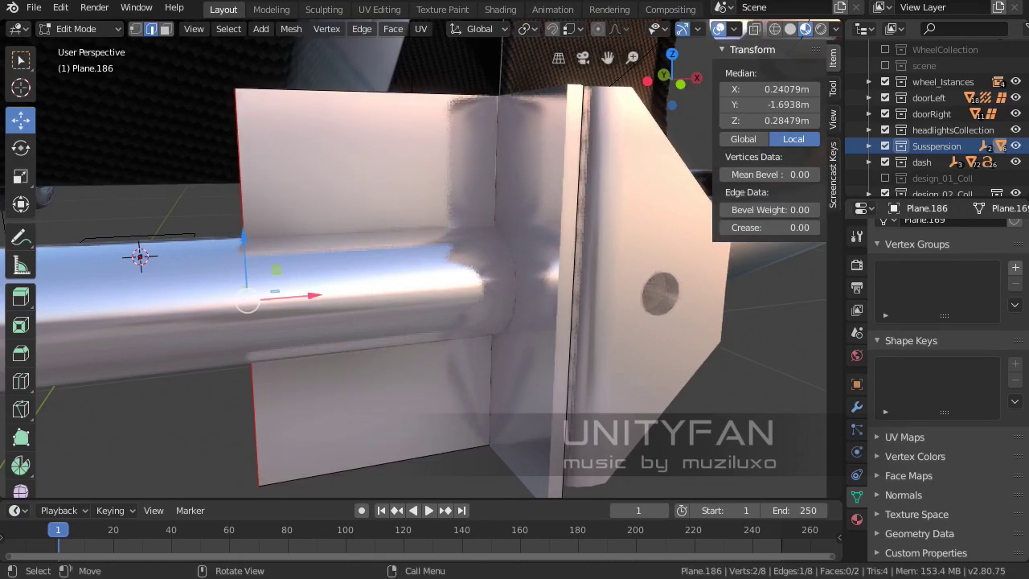
{"action": "key", "text": "s"}
{"action": "left_click", "coordinate": [312, 298]}
- Add a Mirror modifier to the bracket plate after its Solidify modifier
{"action": "middle_click_drag", "start_coordinate": [312, 298], "coordinate": [440, 197]}
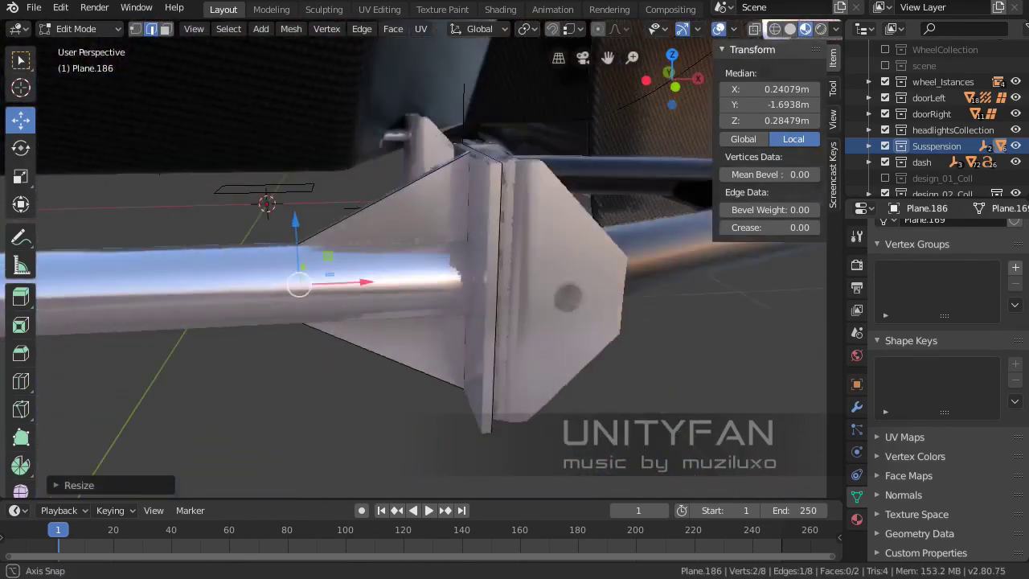
{"action": "key", "text": "Tab"}
{"action": "left_click", "coordinate": [857, 406]}
{"action": "left_click", "coordinate": [949, 232]}
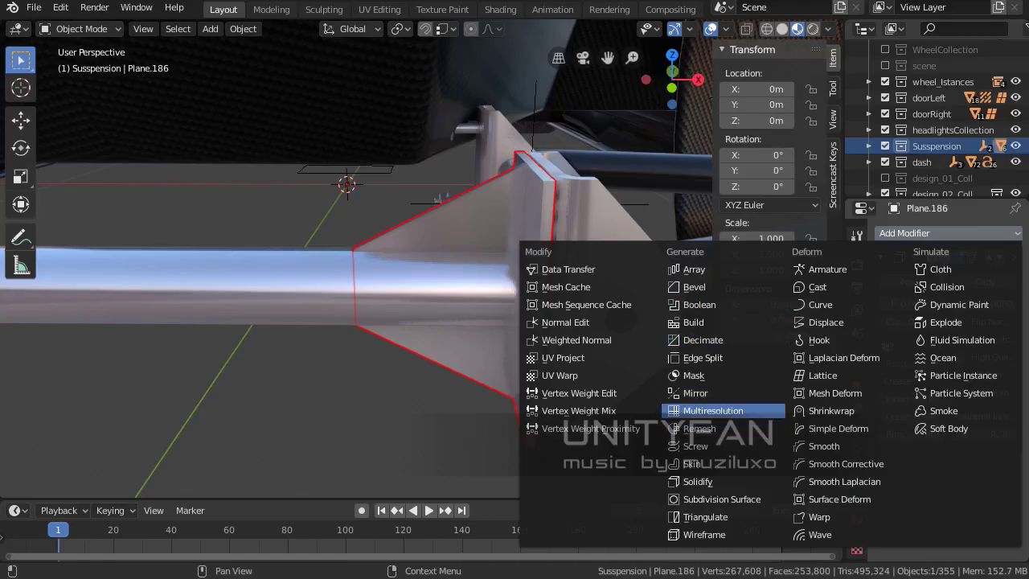
{"action": "left_click", "coordinate": [696, 392]}
{"action": "mouse_move", "coordinate": [695, 392]}
{"action": "middle_mouse_down"}
{"action": "mouse_move", "coordinate": [514, 306]}
{"action": "mouse_move", "coordinate": [482, 322]}
{"action": "mouse_move", "coordinate": [402, 305]}
{"action": "mouse_move", "coordinate": [418, 289]}
{"action": "middle_mouse_up"}
- Reposition BezierCurve.012's control points in a wireframe side view
{"action": "left_click", "coordinate": [338, 153]}
{"action": "key", "text": "Tab"}
{"action": "key", "text": "shift+z"}
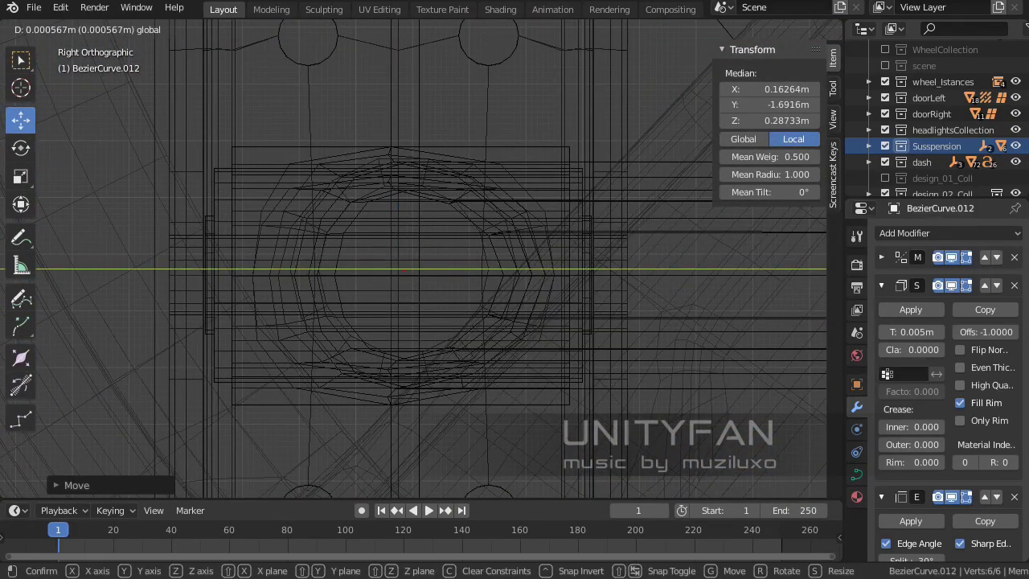
{"action": "key", "text": "Return"}
{"action": "mouse_move", "coordinate": [402, 305]}
{"action": "middle_mouse_down"}
{"action": "mouse_move", "coordinate": [393, 256]}
{"action": "mouse_move", "coordinate": [426, 266]}
{"action": "middle_mouse_up"}
- Extrude a new end point and move it along Y to -1.3372m, through both brackets
{"action": "key", "text": "e"}
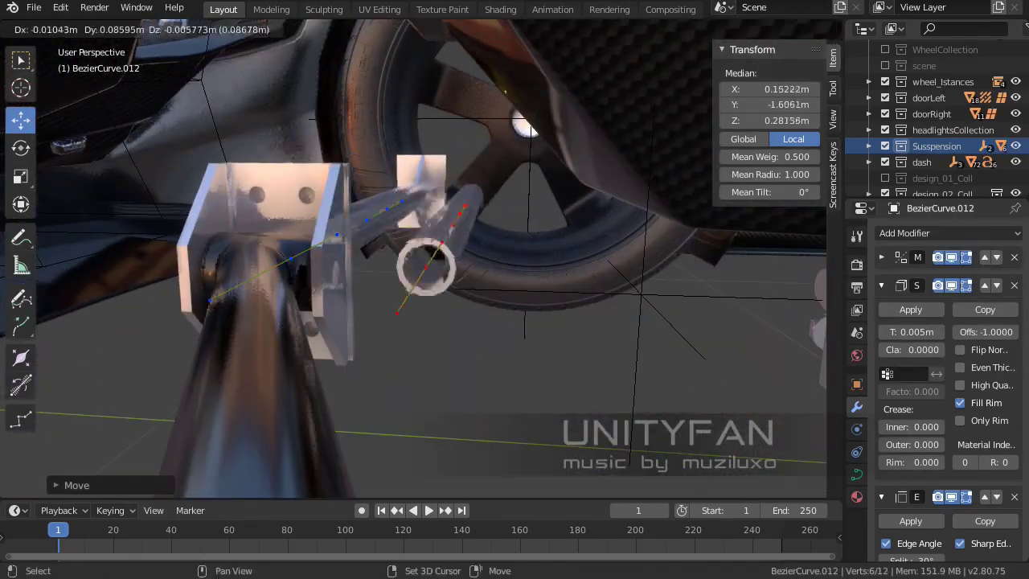
{"action": "key", "text": "Return"}
{"action": "middle_click_drag", "start_coordinate": [402, 305], "coordinate": [450, 265]}
{"action": "middle_click_drag", "start_coordinate": [611, 250], "coordinate": [596, 265], "text": "alt"}
{"action": "key", "text": "shift+z"}
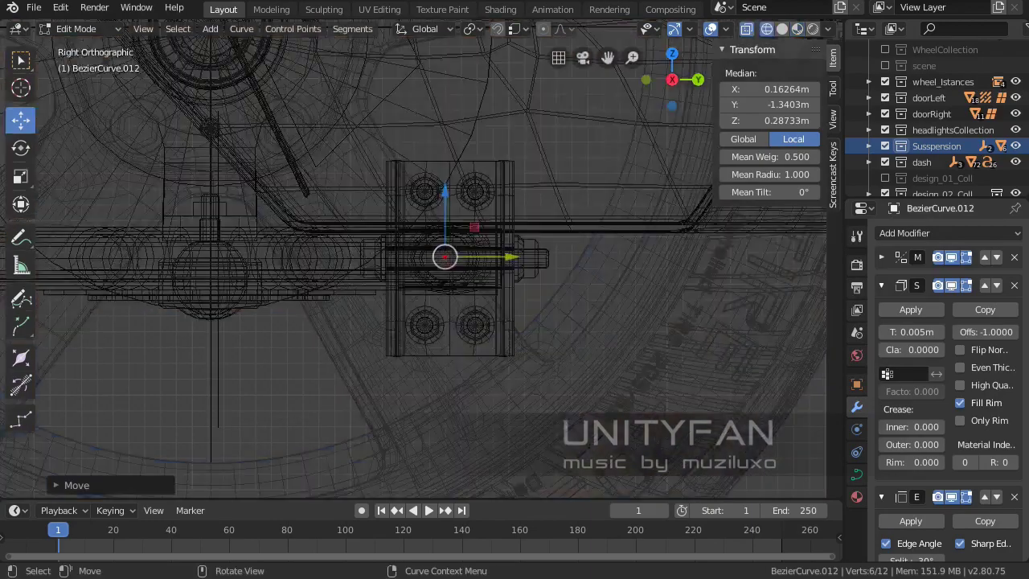
{"action": "scroll", "coordinate": [571, 250], "scroll_direction": "up", "scroll_amount": 5}
{"action": "key", "text": "g"}
{"action": "key", "text": "y"}
{"action": "middle_click_drag", "start_coordinate": [402, 266], "coordinate": [451, 241]}
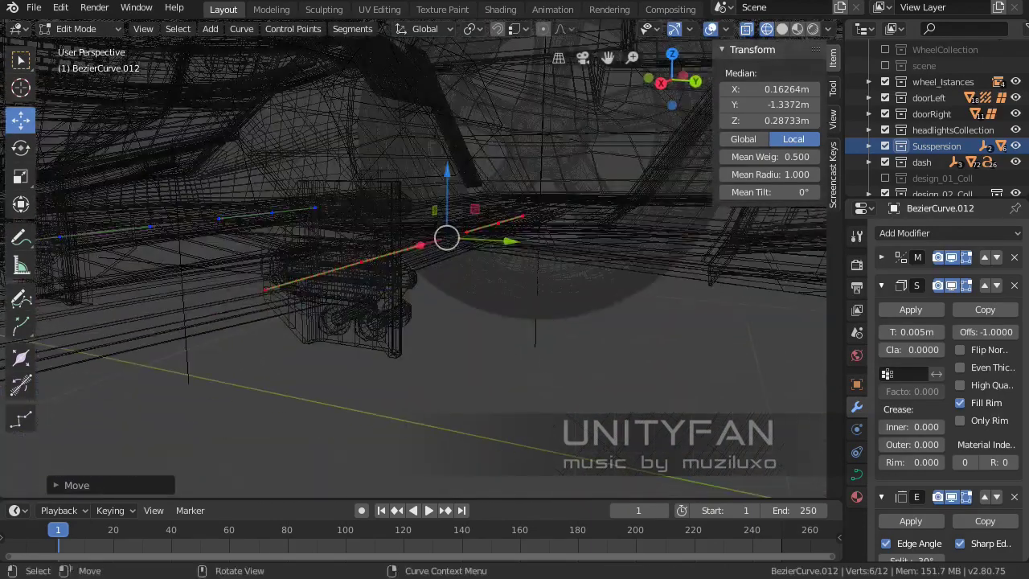
{"action": "middle_click_drag", "start_coordinate": [402, 265], "coordinate": [378, 233]}
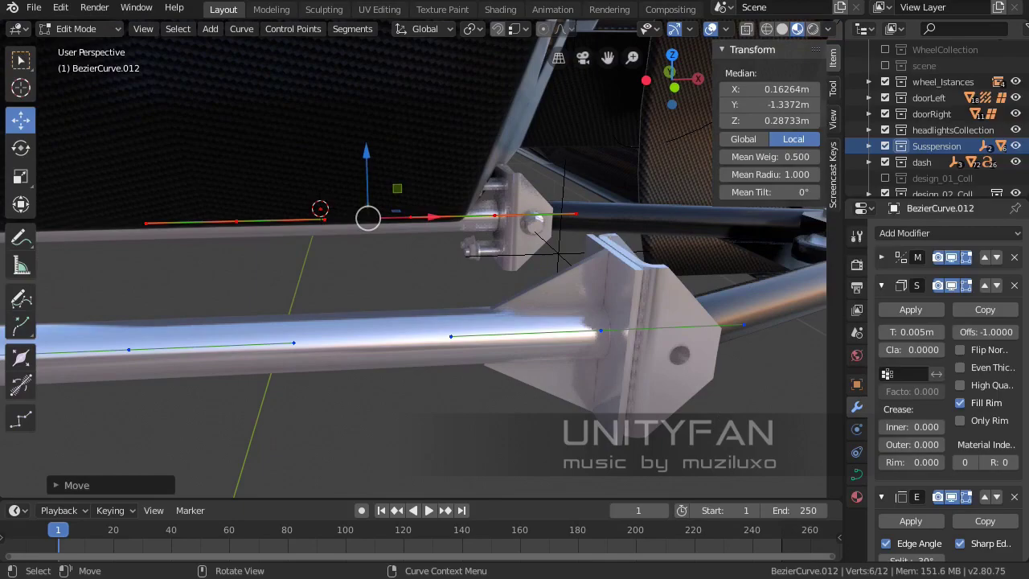
{"action": "key", "text": "Tab"}
- Reposition the bracket plate's fin faces to the tube
{"action": "left_click", "coordinate": [448, 379]}
{"action": "middle_click_drag", "start_coordinate": [402, 265], "coordinate": [450, 241]}
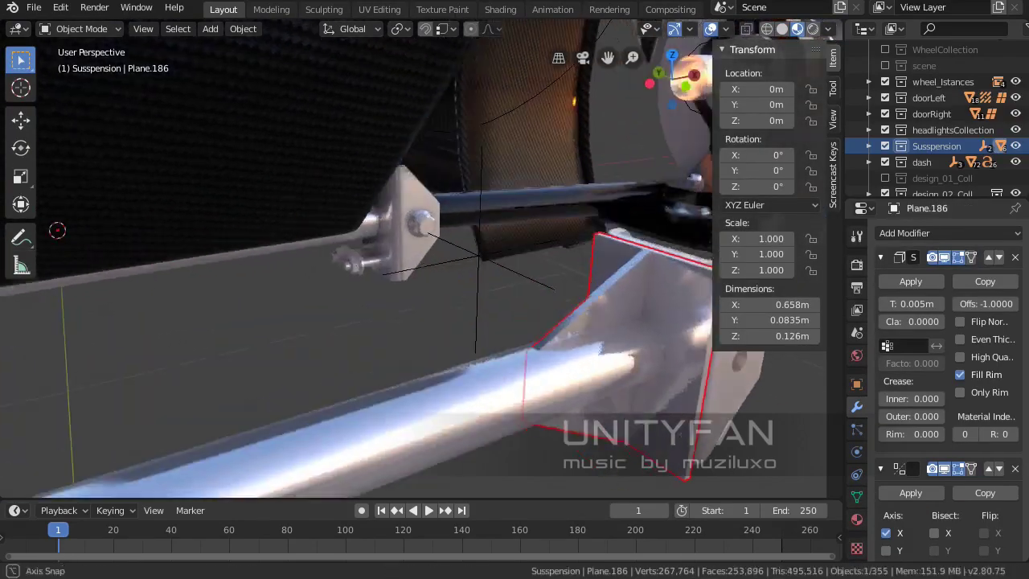
{"action": "key", "text": "Tab"}
{"action": "left_click", "coordinate": [448, 261]}
{"action": "key", "text": "g"}
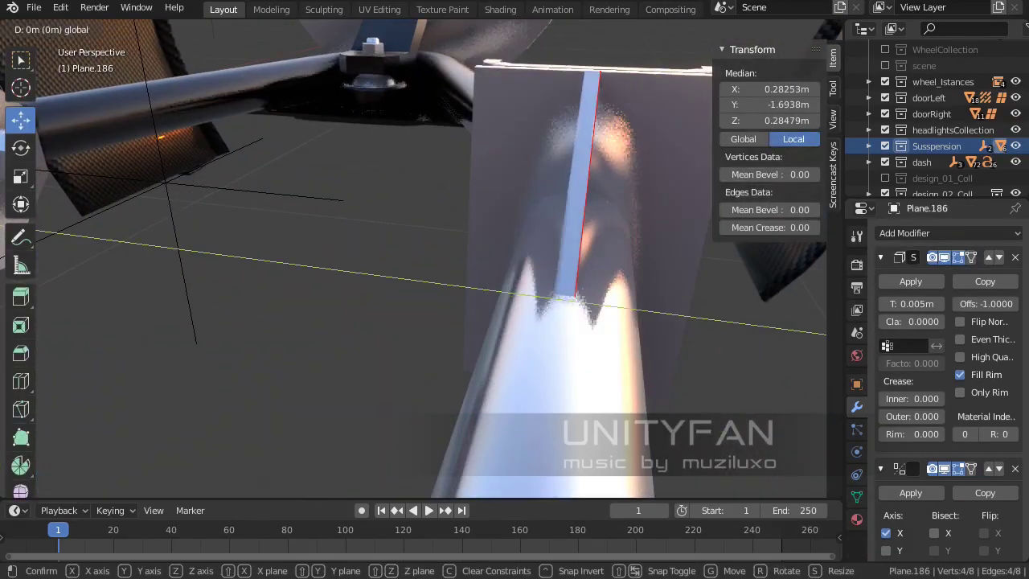
{"action": "left_click", "coordinate": [448, 261]}
- Duplicate an end control point of the tube curve BezierCurve.012
{"action": "key", "text": "Tab"}
{"action": "left_click", "coordinate": [344, 156]}
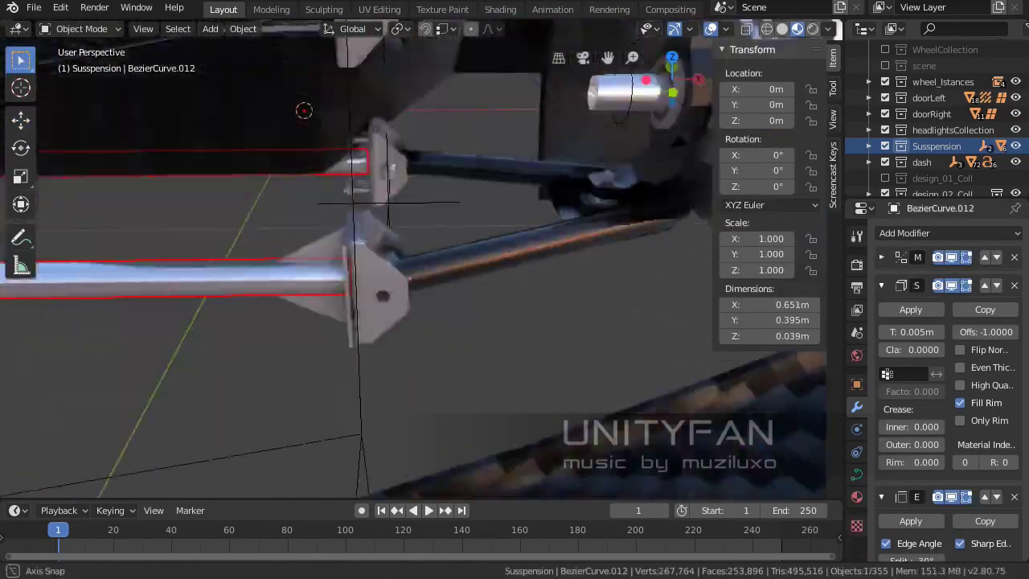
{"action": "middle_click_drag", "start_coordinate": [402, 266], "coordinate": [451, 241]}
{"action": "key", "text": "Tab"}
{"action": "middle_click_drag", "start_coordinate": [402, 265], "coordinate": [450, 241]}
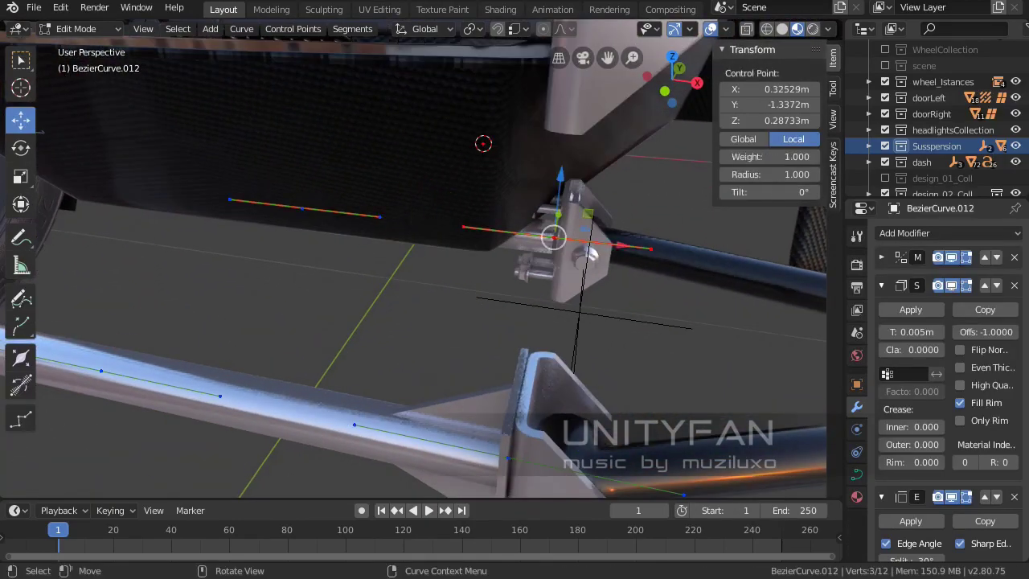
{"action": "key", "text": "shift+d"}
{"action": "key", "text": "Return"}
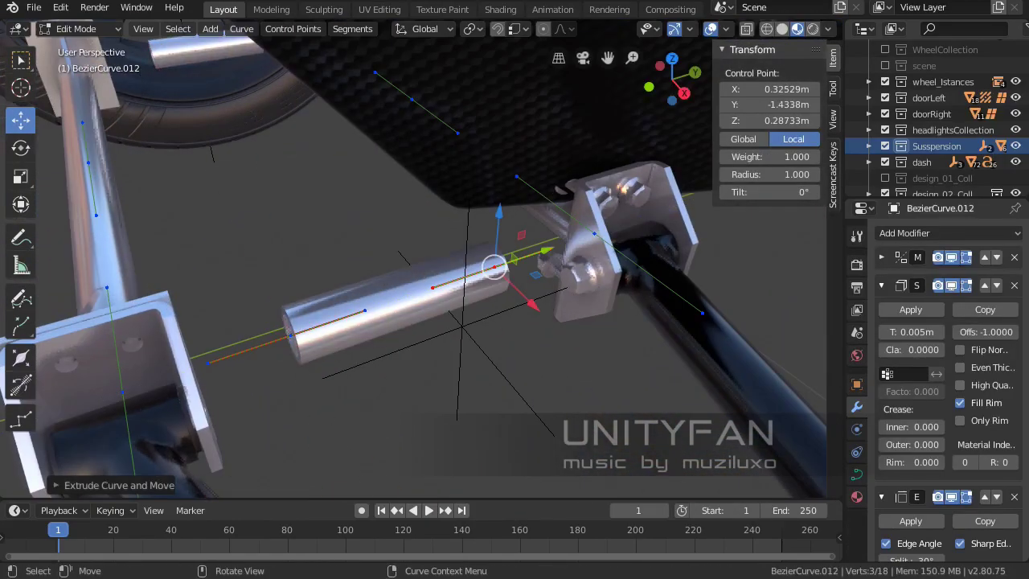
{"action": "middle_click_drag", "start_coordinate": [483, 322], "coordinate": [531, 299]}
- Move the new point to the bracket at X 0.28071m, Y -1.3372m and align the linked points
{"action": "key", "text": "g"}
{"action": "key", "text": "Return"}
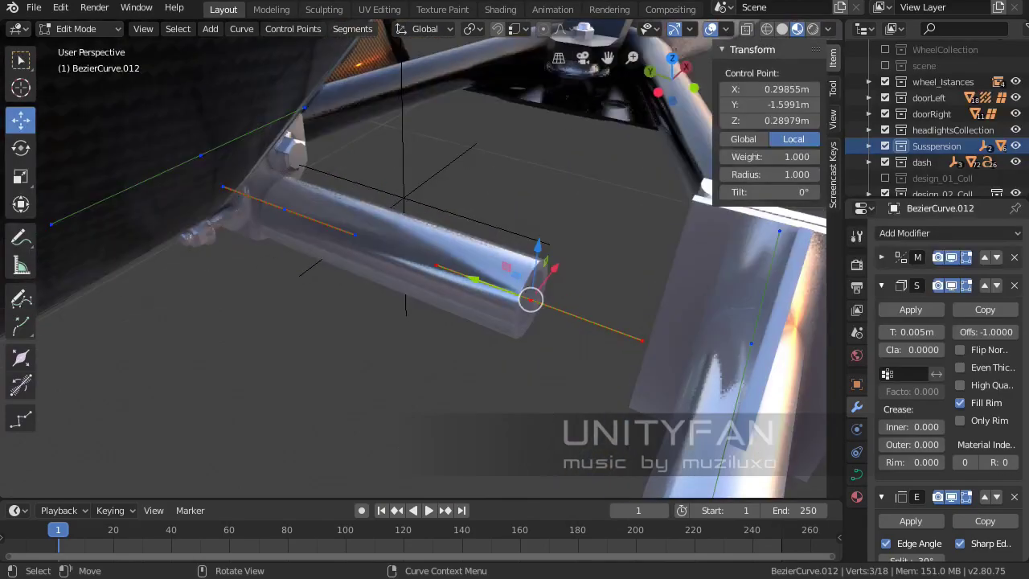
{"action": "key", "text": "Return"}
{"action": "middle_click_drag", "start_coordinate": [482, 321], "coordinate": [523, 306]}
{"action": "key", "text": "g"}
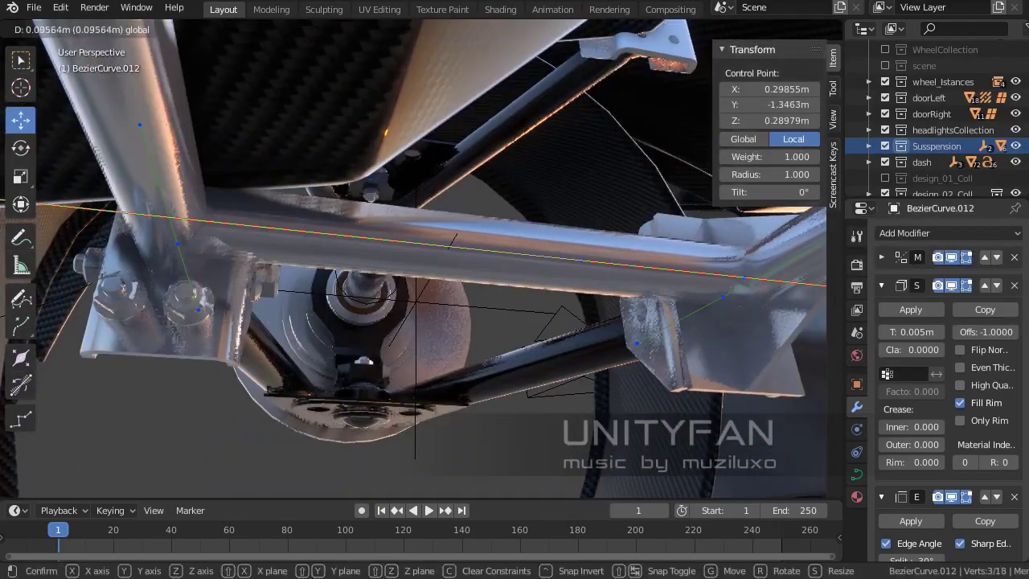
{"action": "key", "text": "Return"}
{"action": "key", "text": "g"}
{"action": "key", "text": "Return"}
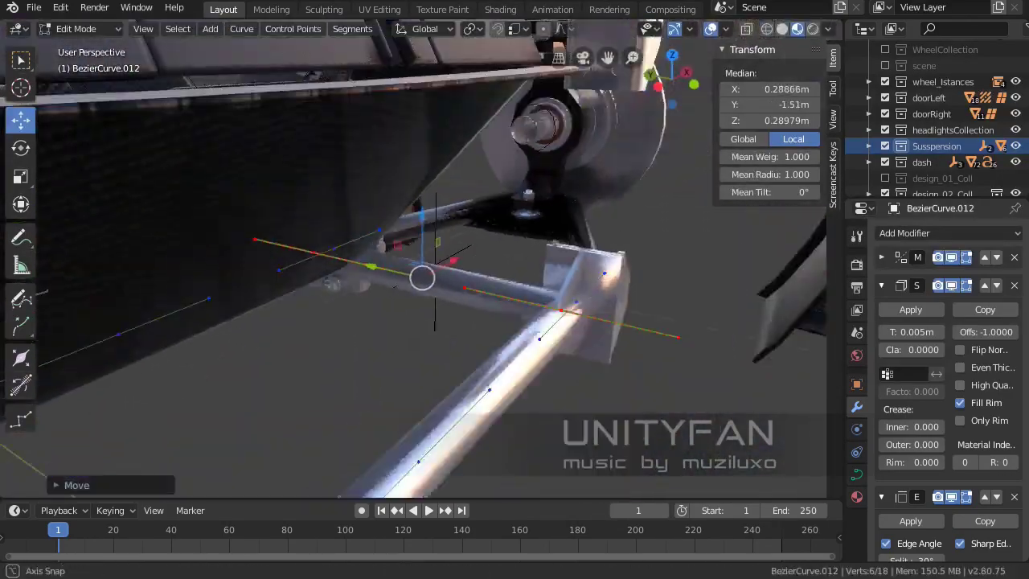
{"action": "mouse_move", "coordinate": [482, 322]}
{"action": "middle_mouse_down"}
{"action": "mouse_move", "coordinate": [522, 305]}
{"action": "mouse_move", "coordinate": [476, 318]}
{"action": "middle_mouse_up"}
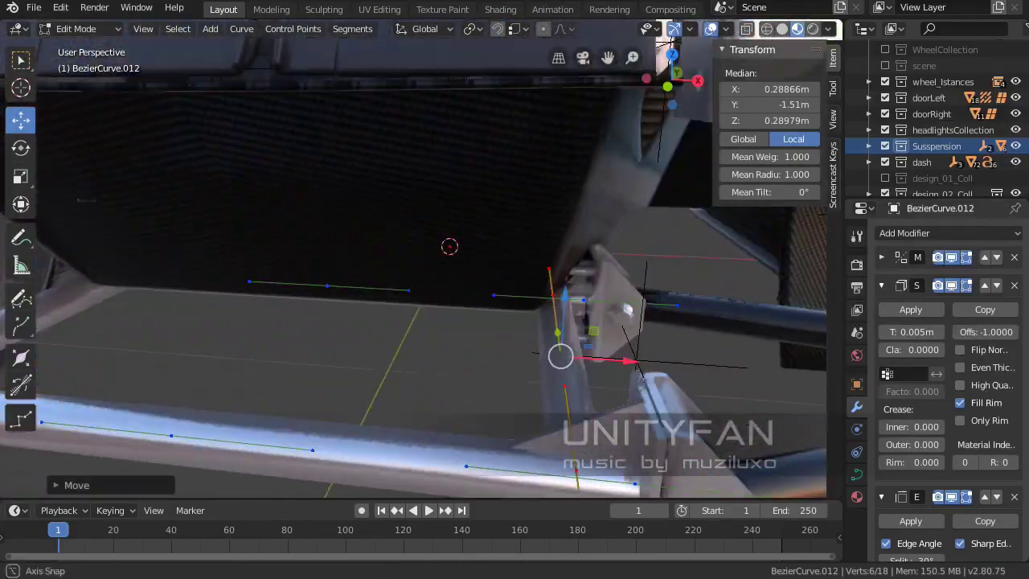
{"action": "middle_click_drag", "start_coordinate": [566, 366], "coordinate": [535, 402]}
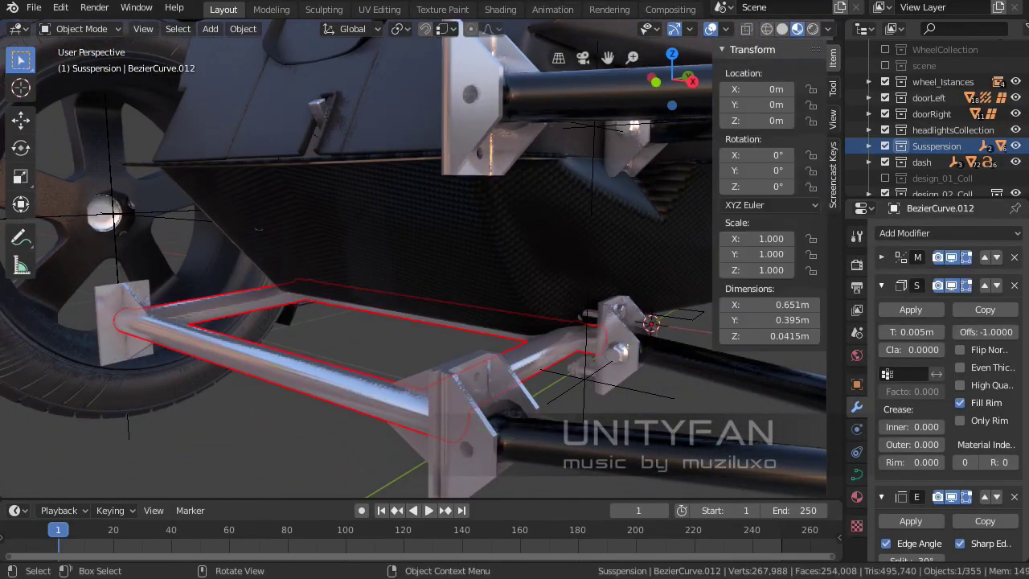
{"action": "key", "text": "Tab"}
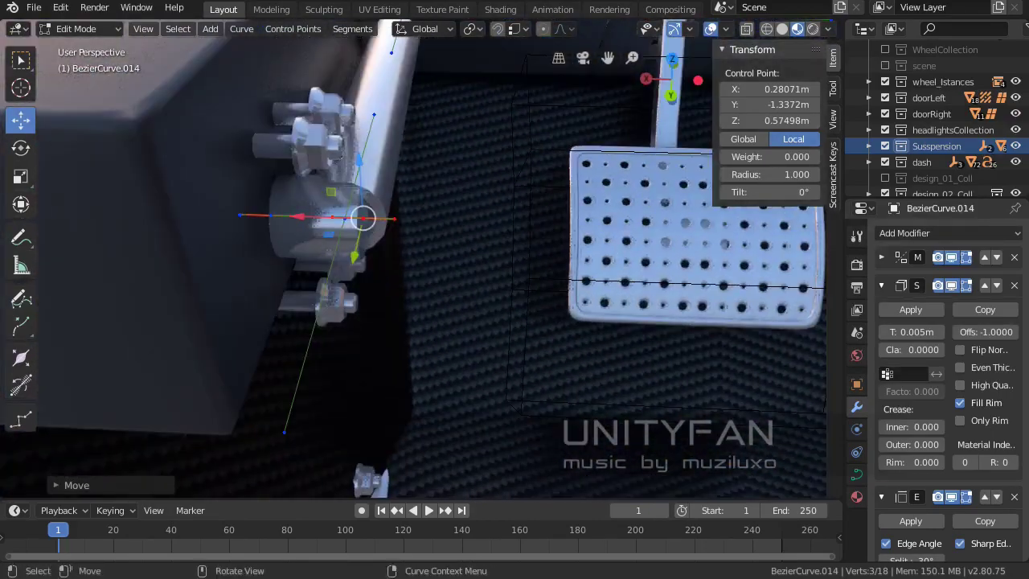
- Lower BezierCurve.015's end point to the lower rail and place the tube at X 0.25625m
{"action": "key", "text": "Tab"}
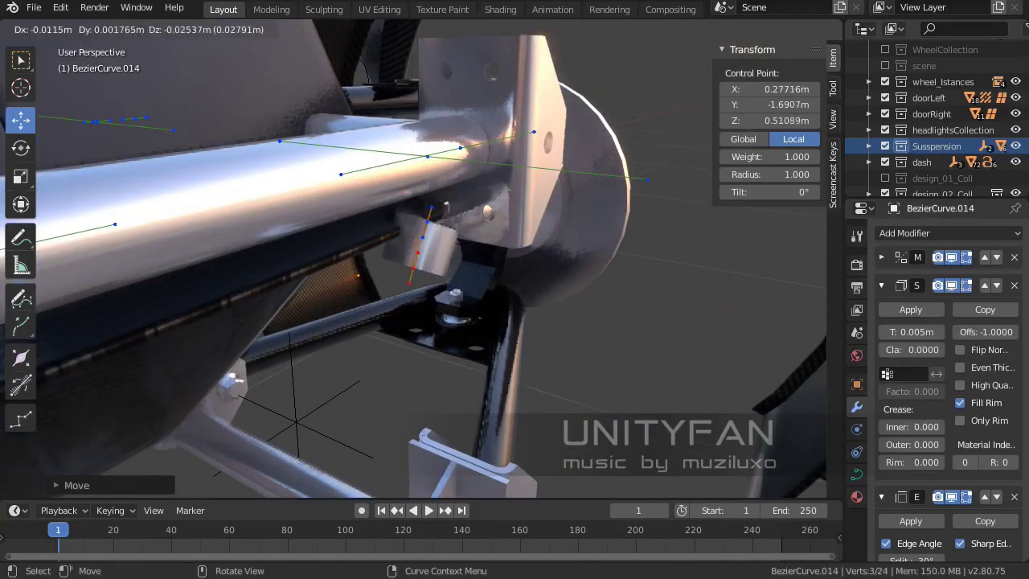
{"action": "key", "text": "Tab"}
{"action": "left_click", "coordinate": [427, 301]}
{"action": "key", "text": "Tab"}
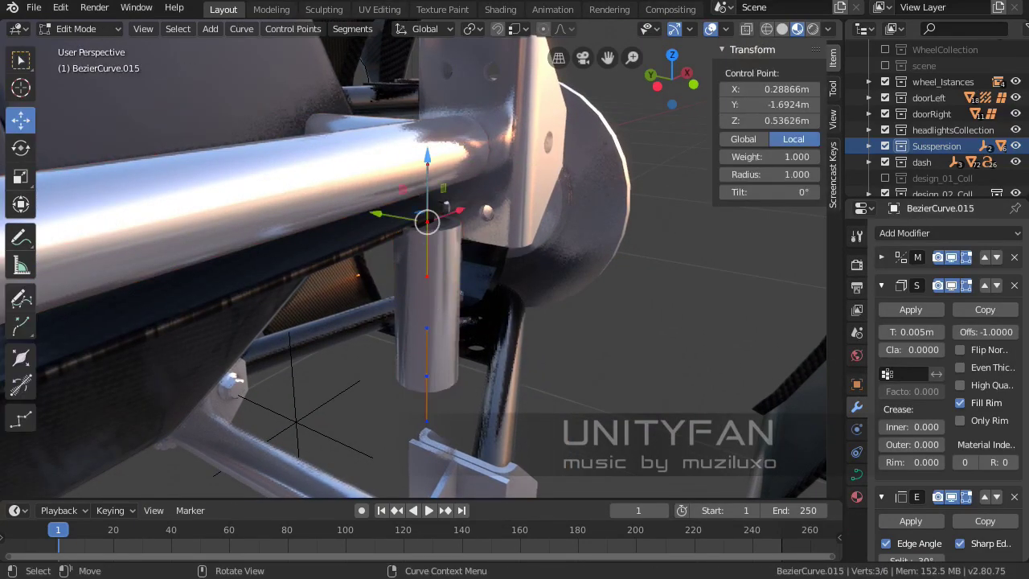
{"action": "key", "text": "Return"}
{"action": "key", "text": "KP_Decimal"}
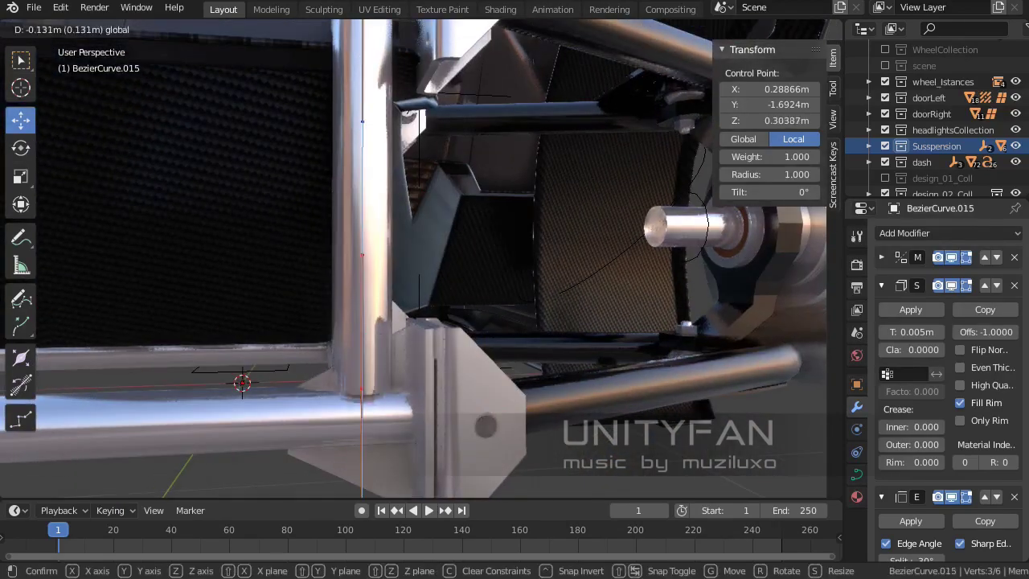
{"action": "key", "text": "Return"}
{"action": "middle_click_drag", "start_coordinate": [402, 322], "coordinate": [450, 306]}
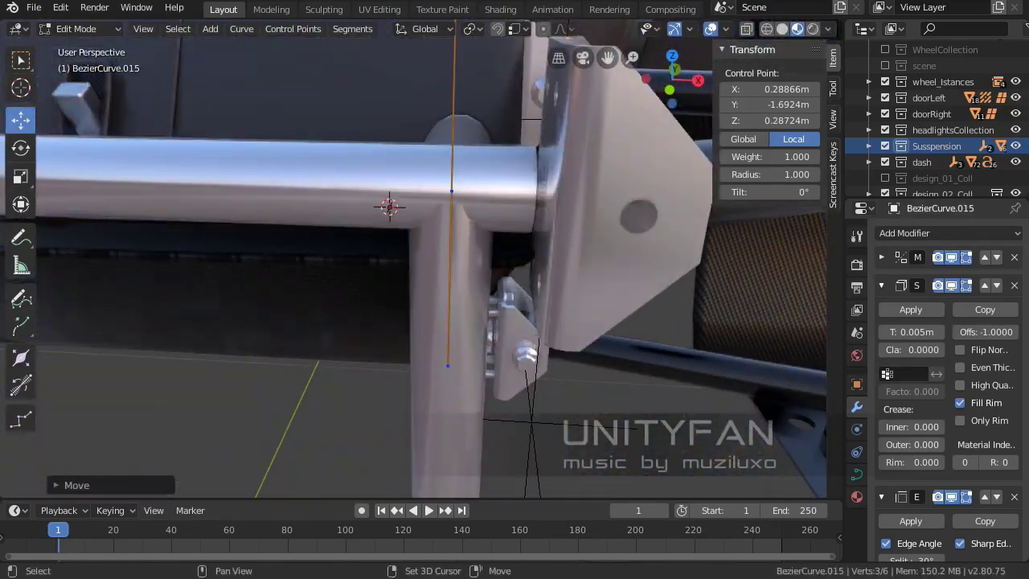
{"action": "key", "text": "a"}
{"action": "middle_click_drag", "start_coordinate": [402, 281], "coordinate": [419, 266]}
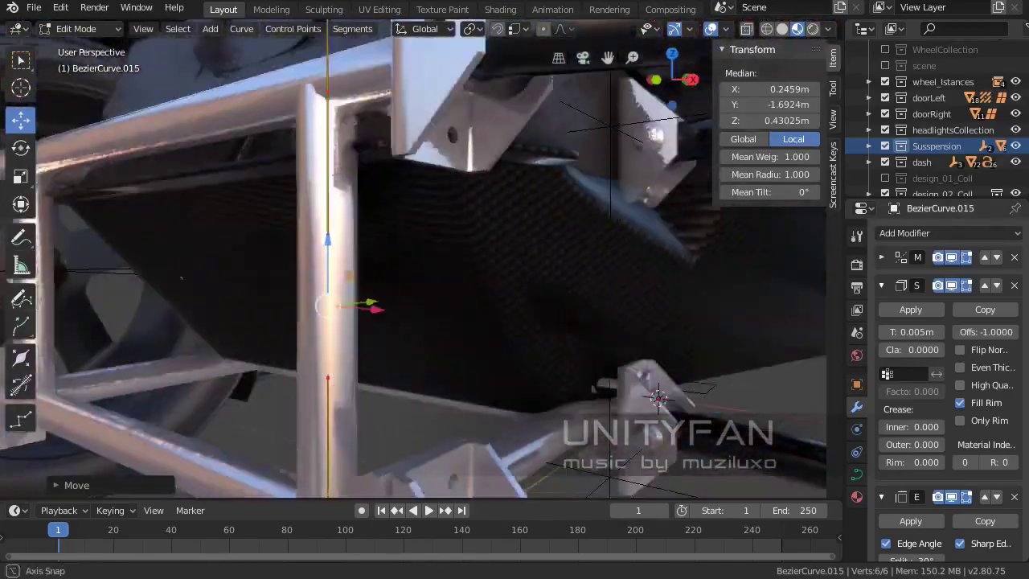
{"action": "mouse_move", "coordinate": [418, 266]}
{"action": "middle_mouse_down"}
{"action": "mouse_move", "coordinate": [482, 241]}
{"action": "mouse_move", "coordinate": [514, 257]}
{"action": "mouse_move", "coordinate": [571, 211]}
{"action": "middle_mouse_up"}
{"action": "key", "text": "Tab"}
- Shift the gusset plate's faces along X against the vertical tube
{"action": "left_click", "coordinate": [506, 249]}
{"action": "key", "text": "Tab"}
{"action": "left_click", "coordinate": [503, 229]}
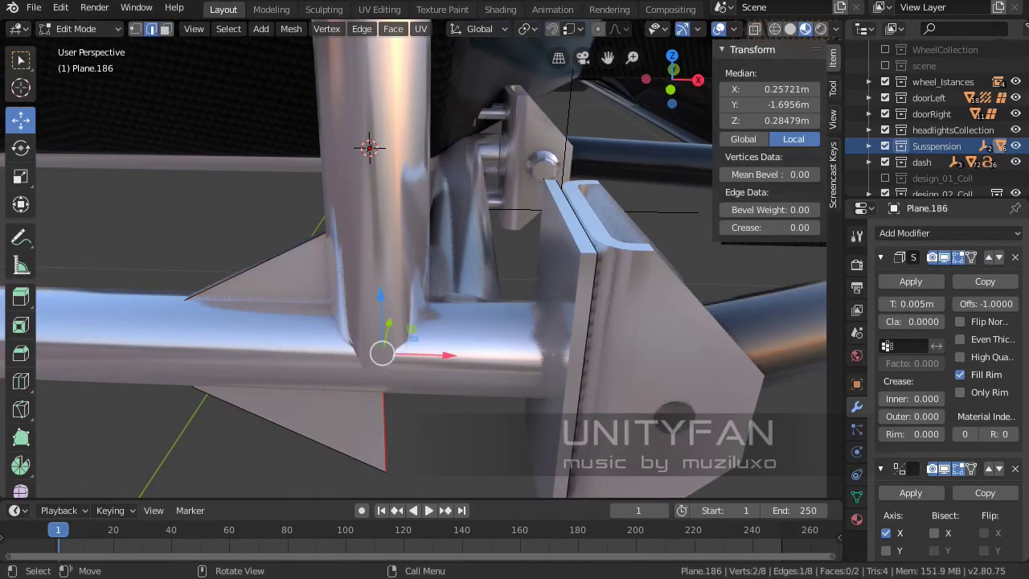
{"action": "middle_click_drag", "start_coordinate": [542, 358], "coordinate": [619, 63]}
{"action": "key", "text": "Tab"}
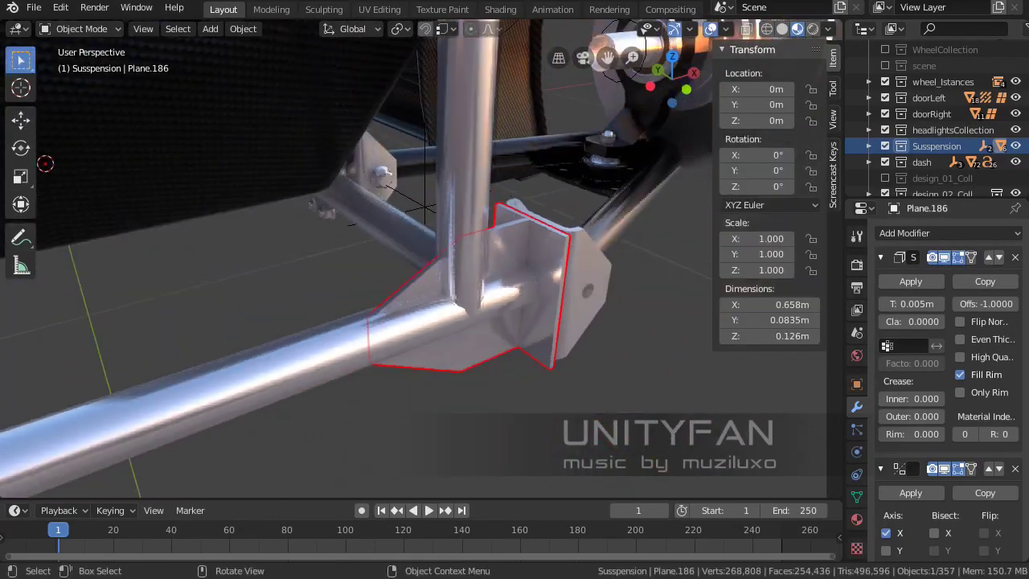
{"action": "key", "text": "Tab"}
- Adjust the plate's edges and corner so the gusset stands 0.148 m tall
{"action": "scroll", "coordinate": [413, 259], "scroll_direction": "up", "scroll_amount": 3}
{"action": "scroll", "coordinate": [414, 259], "scroll_direction": "up", "scroll_amount": 2}
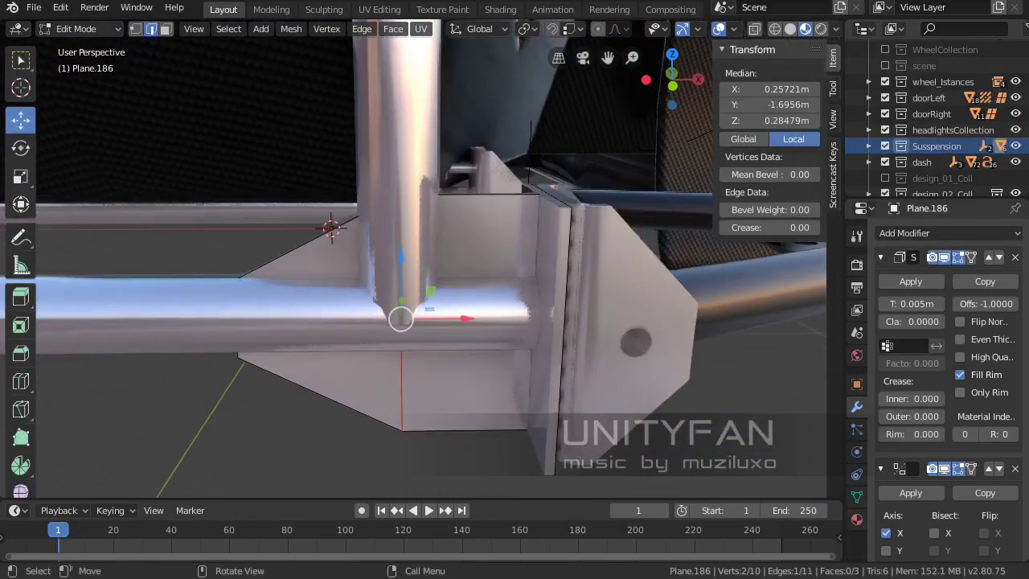
{"action": "key", "text": "Return"}
{"action": "middle_click_drag", "start_coordinate": [418, 265], "coordinate": [459, 225]}
{"action": "middle_click_drag", "start_coordinate": [413, 322], "coordinate": [482, 305]}
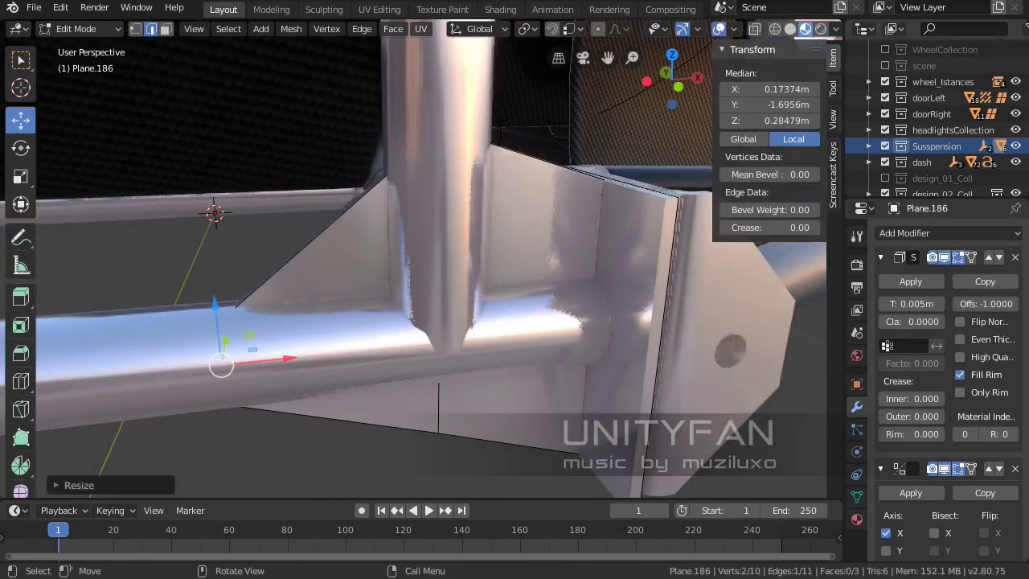
{"action": "key", "text": "g"}
{"action": "key", "text": "x"}
{"action": "key", "text": "Return"}
{"action": "scroll", "coordinate": [402, 324], "scroll_direction": "down", "scroll_amount": 3}
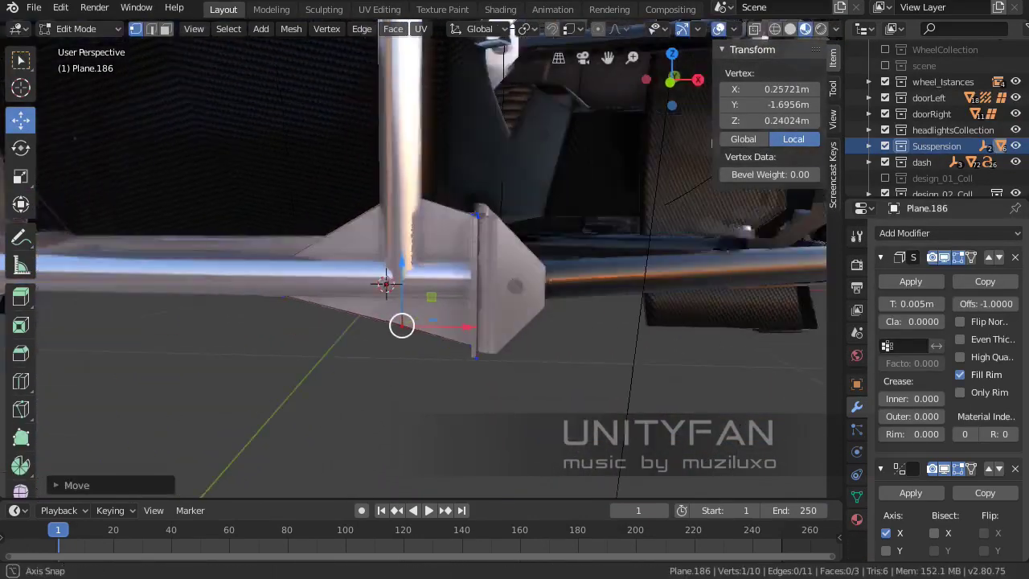
{"action": "key", "text": "Tab"}
{"action": "middle_click_drag", "start_coordinate": [402, 324], "coordinate": [418, 282]}
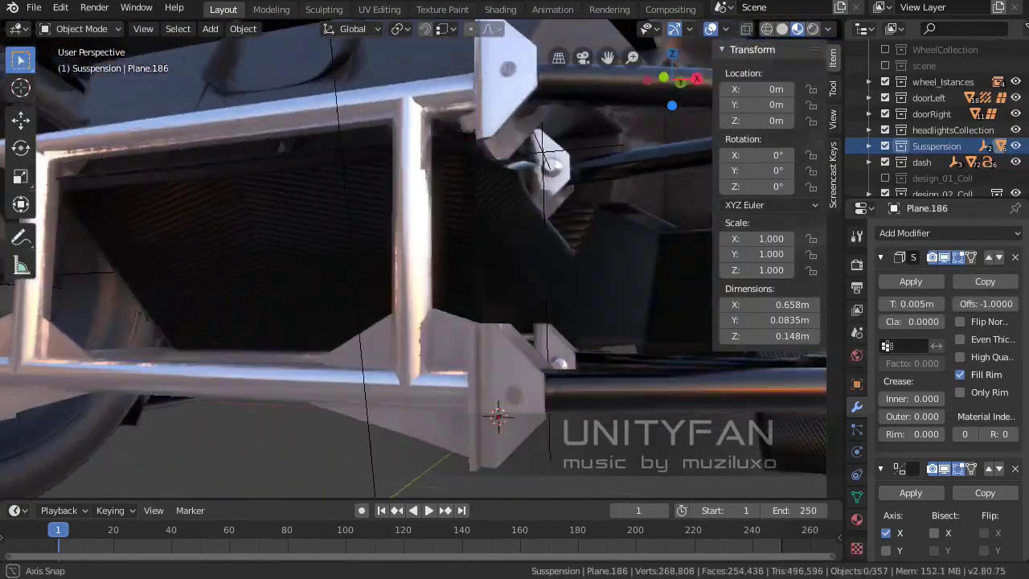
{"action": "mouse_move", "coordinate": [418, 322]}
{"action": "middle_mouse_down"}
{"action": "mouse_move", "coordinate": [482, 266]}
{"action": "mouse_move", "coordinate": [450, 306]}
{"action": "middle_mouse_up"}
{"action": "left_click", "coordinate": [455, 286]}
- Duplicate the selected bolt and view it from the right side in wireframe
{"action": "scroll", "coordinate": [455, 287], "scroll_direction": "down", "scroll_amount": 3}
{"action": "key", "text": "shift+d"}
{"action": "left_click", "coordinate": [378, 338]}
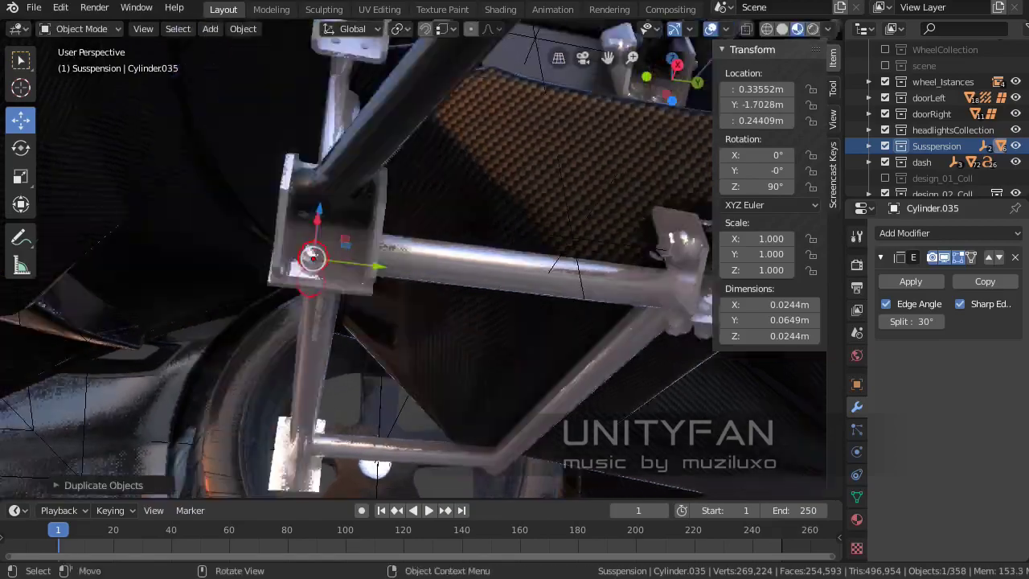
{"action": "middle_click_drag", "start_coordinate": [378, 338], "coordinate": [402, 321]}
{"action": "key", "text": "KP_1"}
{"action": "key", "text": "KP_3"}
{"action": "key", "text": "KP_Decimal"}
{"action": "key", "text": "z"}
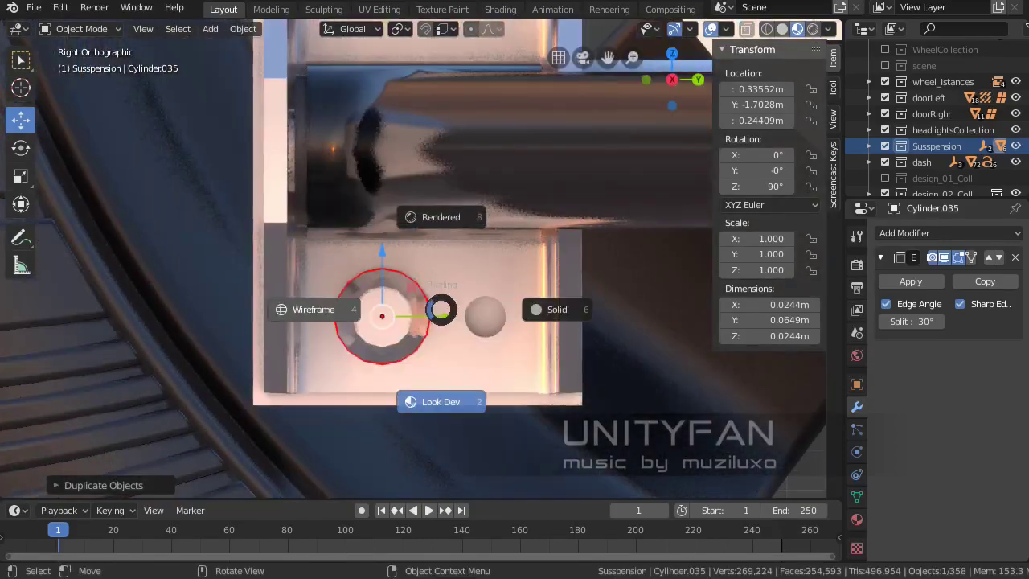
{"action": "left_click", "coordinate": [306, 308]}
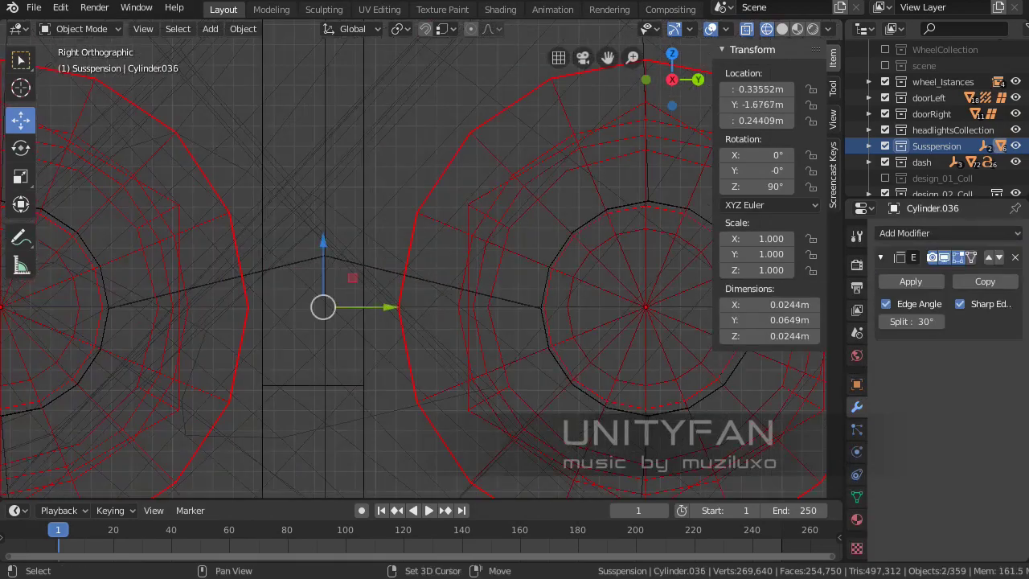
- Raise the bolt copy along Z to 0.32851m, then return to solid shading
{"action": "scroll", "coordinate": [512, 200], "scroll_direction": "up", "scroll_amount": 7}
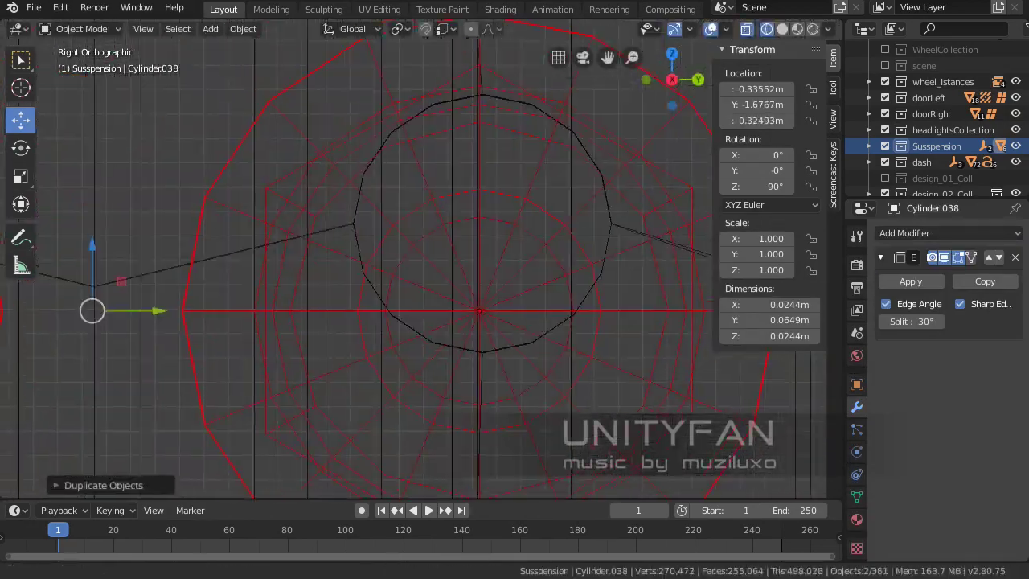
{"action": "key", "text": "g"}
{"action": "key", "text": "Return"}
{"action": "scroll", "coordinate": [418, 266], "scroll_direction": "down", "scroll_amount": 5}
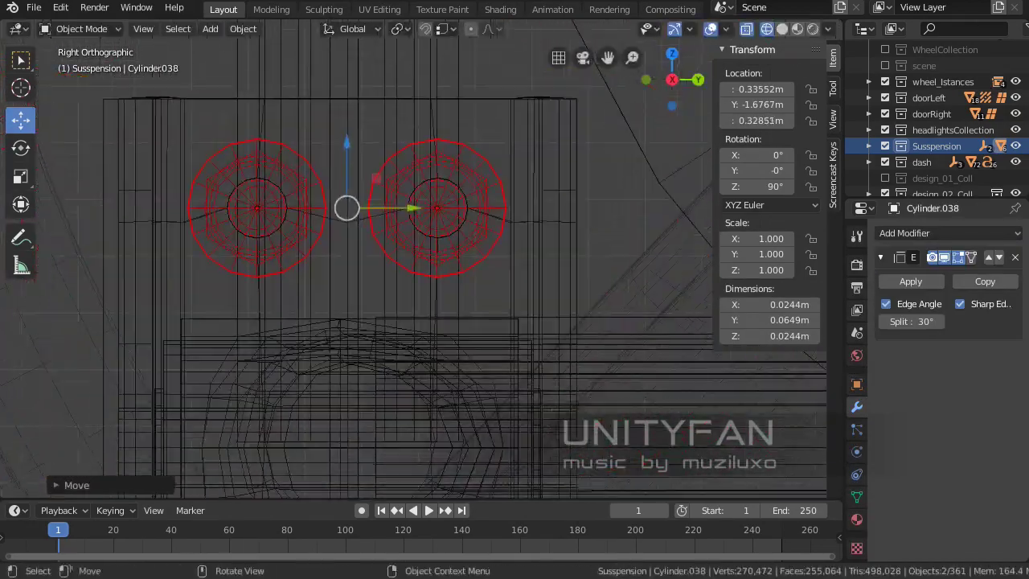
{"action": "mouse_move", "coordinate": [418, 265]}
{"action": "middle_mouse_down"}
{"action": "mouse_move", "coordinate": [483, 241]}
{"action": "mouse_move", "coordinate": [515, 258]}
{"action": "mouse_move", "coordinate": [378, 241]}
{"action": "mouse_move", "coordinate": [346, 225]}
{"action": "middle_mouse_up"}
{"action": "scroll", "coordinate": [418, 266], "scroll_direction": "up", "scroll_amount": 6}
{"action": "key", "text": "shift+z"}
{"action": "middle_click_drag", "start_coordinate": [418, 265], "coordinate": [563, 233]}
- In Edit Mode on Plane.186, rotate a plate face by -95 degrees to form a fin
{"action": "left_click", "coordinate": [241, 201]}
{"action": "key", "text": "Tab"}
{"action": "mouse_move", "coordinate": [418, 265]}
{"action": "middle_mouse_down"}
{"action": "mouse_move", "coordinate": [483, 241]}
{"action": "mouse_move", "coordinate": [547, 258]}
{"action": "middle_mouse_up"}
{"action": "key", "text": "3"}
{"action": "left_click", "coordinate": [482, 213]}
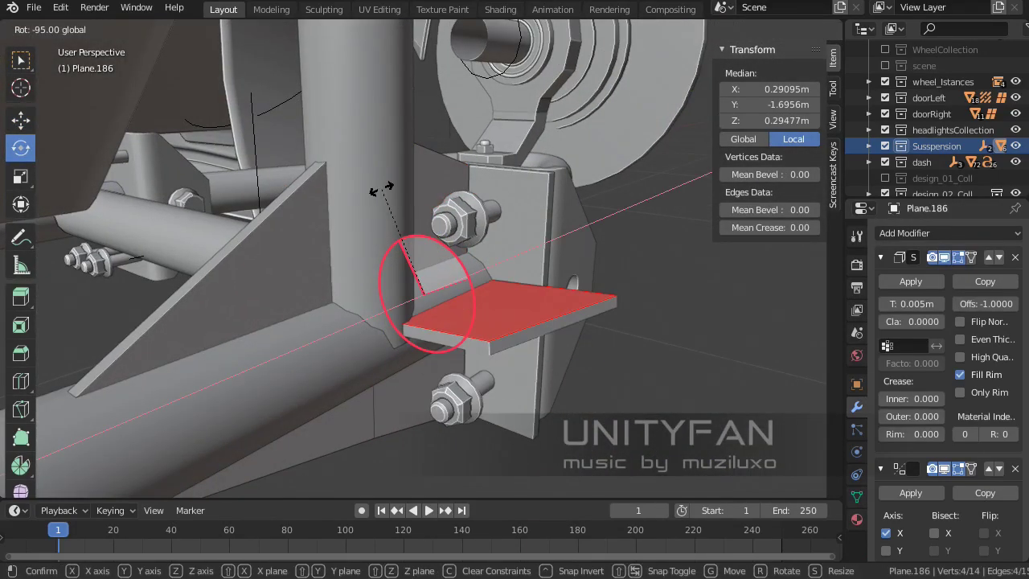
{"action": "left_click", "coordinate": [389, 187]}
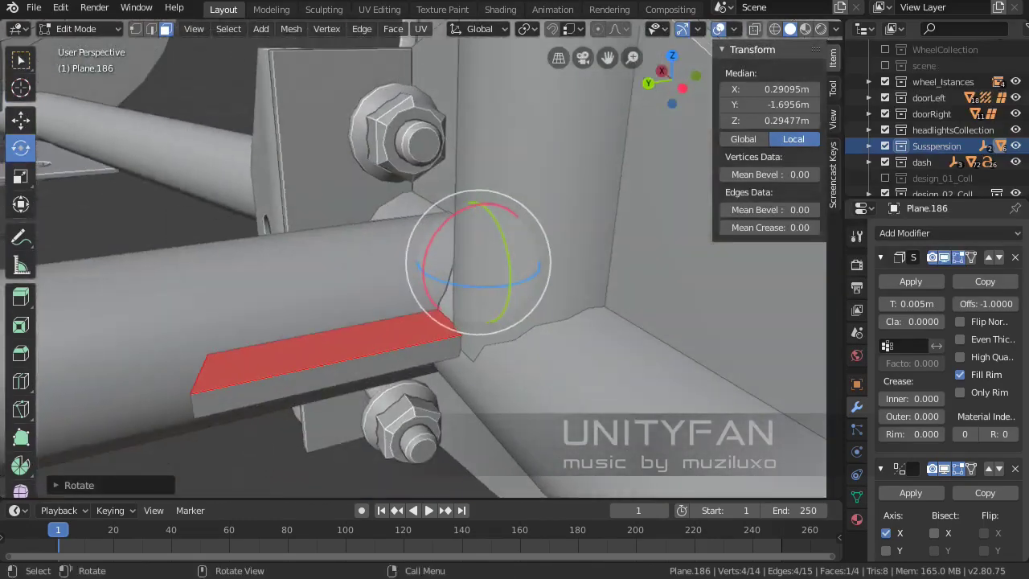
- Move a corner of the new fin until it sits against the tube
{"action": "mouse_move", "coordinate": [388, 188]}
{"action": "middle_mouse_down"}
{"action": "mouse_move", "coordinate": [471, 271]}
{"action": "mouse_move", "coordinate": [425, 228]}
{"action": "middle_mouse_up"}
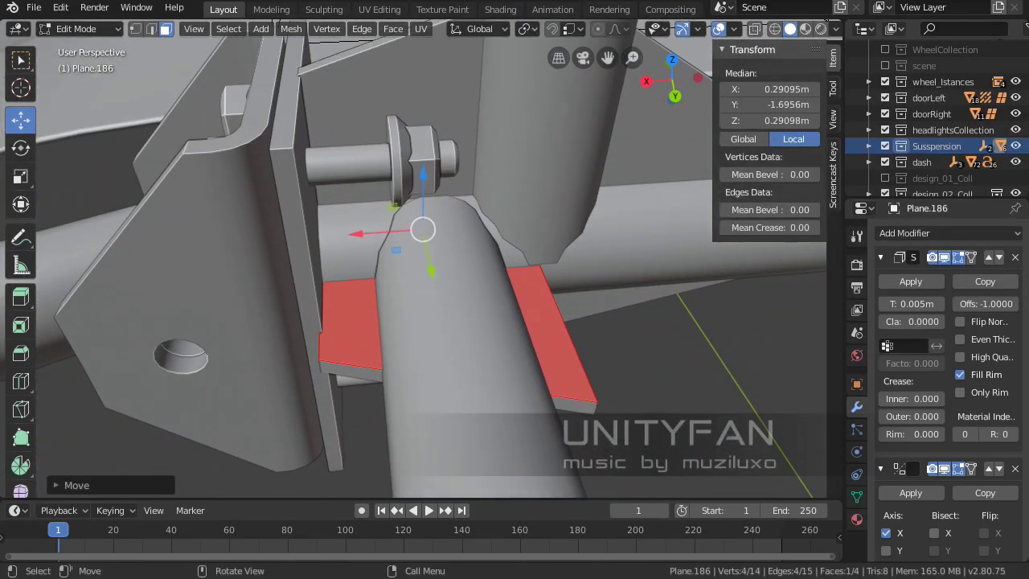
{"action": "key", "text": "1"}
{"action": "left_click", "coordinate": [318, 359]}
{"action": "mouse_move", "coordinate": [319, 359]}
{"action": "middle_mouse_down"}
{"action": "mouse_move", "coordinate": [408, 375]}
{"action": "mouse_move", "coordinate": [269, 275]}
{"action": "mouse_move", "coordinate": [310, 356]}
{"action": "mouse_move", "coordinate": [509, 411]}
{"action": "mouse_move", "coordinate": [482, 386]}
{"action": "mouse_move", "coordinate": [565, 292]}
{"action": "mouse_move", "coordinate": [420, 218]}
{"action": "mouse_move", "coordinate": [467, 265]}
{"action": "mouse_move", "coordinate": [434, 241]}
{"action": "mouse_move", "coordinate": [421, 287]}
{"action": "mouse_move", "coordinate": [492, 402]}
{"action": "mouse_move", "coordinate": [437, 258]}
{"action": "mouse_move", "coordinate": [443, 246]}
{"action": "mouse_move", "coordinate": [517, 368]}
{"action": "mouse_move", "coordinate": [488, 240]}
{"action": "middle_mouse_up"}
{"action": "key", "text": "g"}
{"action": "key", "text": "Return"}
{"action": "key", "text": "g"}
{"action": "key", "text": "Return"}
{"action": "key", "text": "g"}
{"action": "key", "text": "Return"}
{"action": "key", "text": "g"}
{"action": "key", "text": "Return"}
- Move two fin corners together against the tube
{"action": "left_click", "coordinate": [488, 240], "text": "shift"}
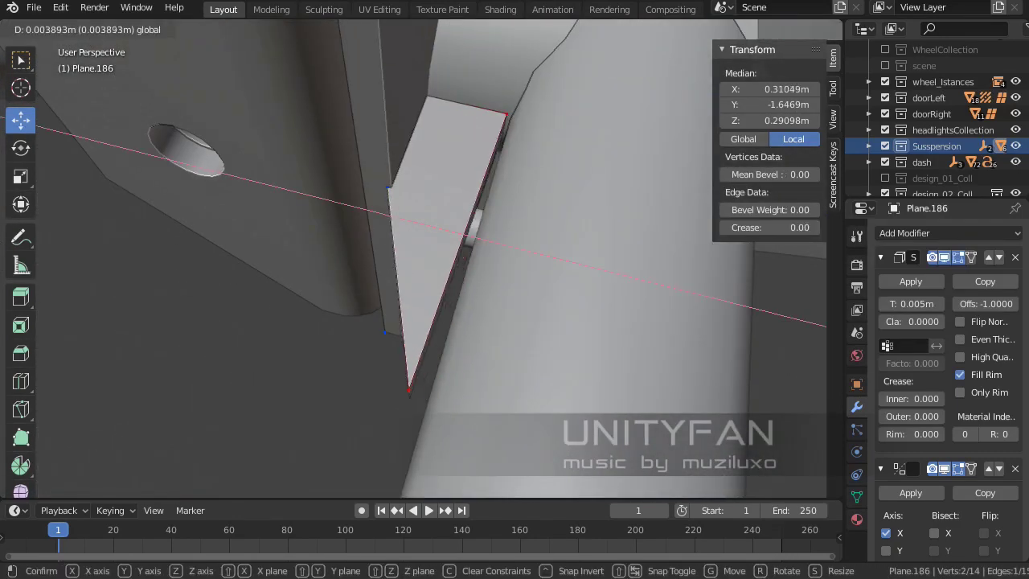
{"action": "key", "text": "Return"}
{"action": "mouse_move", "coordinate": [410, 390]}
{"action": "middle_mouse_down"}
{"action": "mouse_move", "coordinate": [459, 311]}
{"action": "mouse_move", "coordinate": [365, 285]}
{"action": "mouse_move", "coordinate": [358, 297]}
{"action": "middle_mouse_up"}
{"action": "key", "text": "g"}
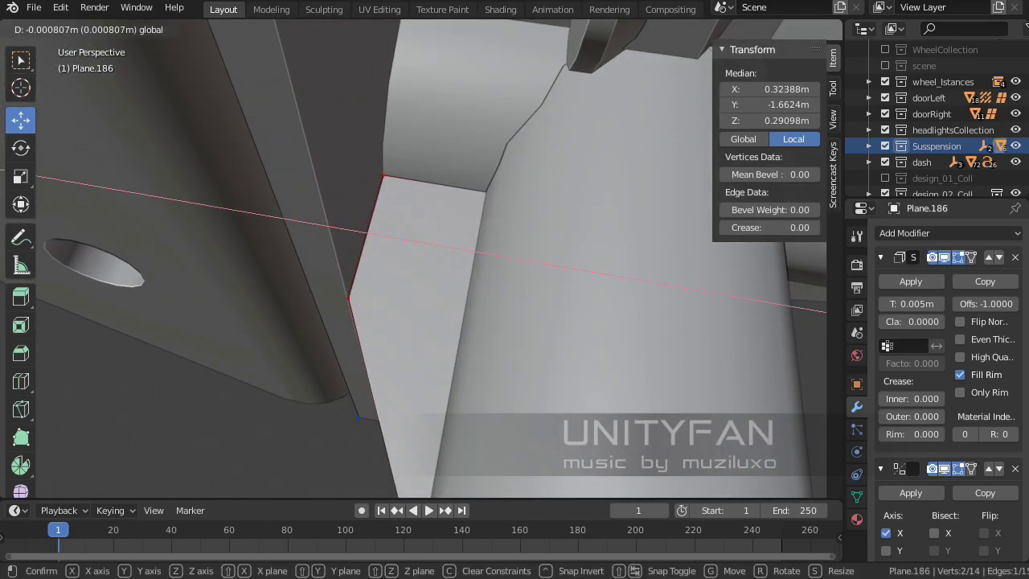
{"action": "key", "text": "Return"}
{"action": "mouse_move", "coordinate": [391, 241]}
{"action": "middle_mouse_down"}
{"action": "mouse_move", "coordinate": [423, 233]}
{"action": "mouse_move", "coordinate": [400, 220]}
{"action": "middle_mouse_up"}
- Duplicate the fin face with Shift+D and place the copy on the other side
{"action": "key", "text": "3"}
{"action": "left_click", "coordinate": [426, 274]}
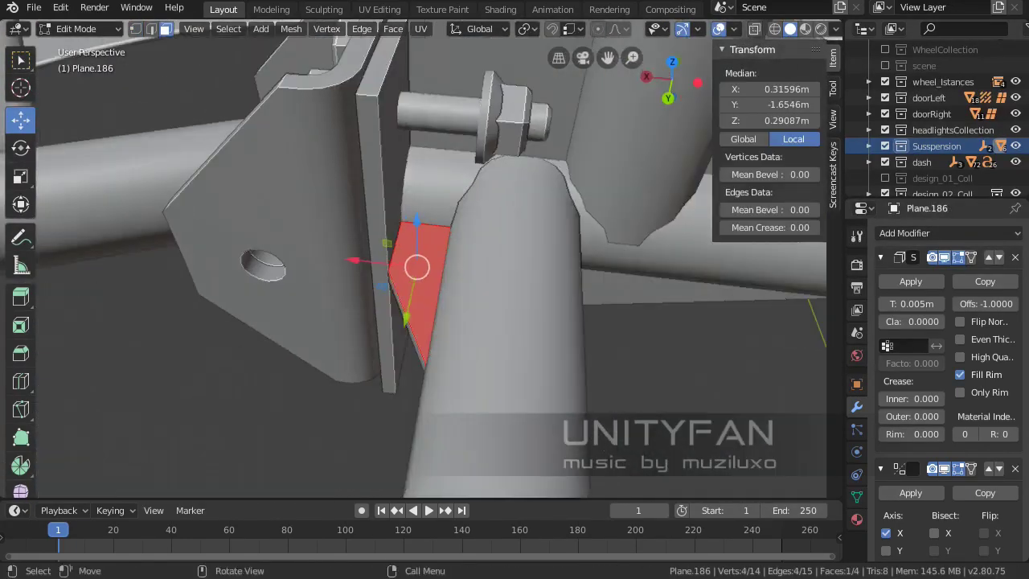
{"action": "middle_click_drag", "start_coordinate": [426, 274], "coordinate": [262, 258], "text": "shift"}
{"action": "key", "text": "Return"}
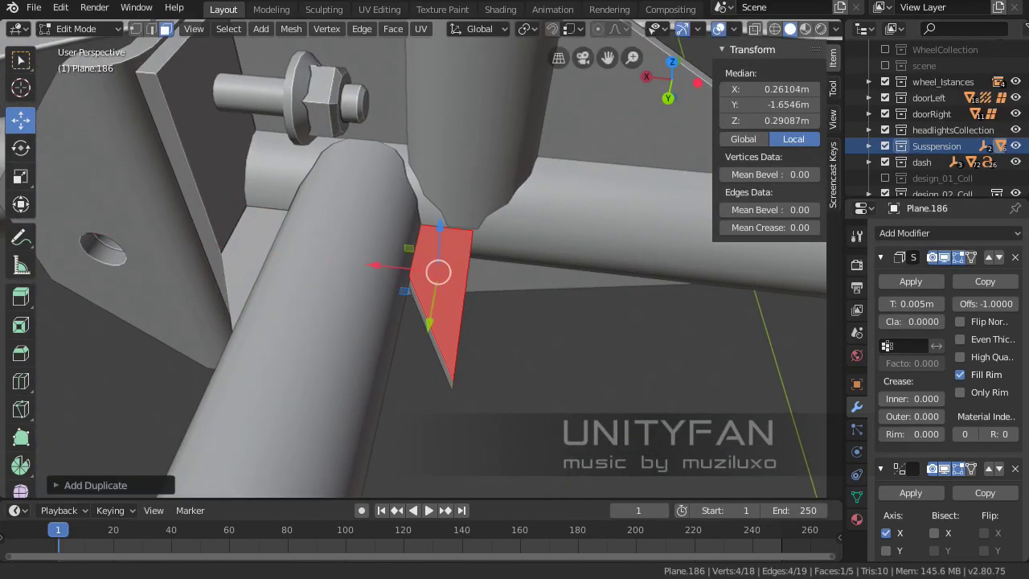
{"action": "mouse_move", "coordinate": [435, 274]}
{"action": "middle_mouse_down", "text": "shift"}
{"action": "mouse_move", "coordinate": [402, 266]}
{"action": "mouse_move", "coordinate": [393, 235]}
{"action": "mouse_move", "coordinate": [432, 357]}
{"action": "mouse_move", "coordinate": [322, 336]}
{"action": "mouse_move", "coordinate": [247, 303]}
{"action": "middle_mouse_up", "text": "shift"}
- Move an edge of the fin copy against the tube
{"action": "key", "text": "1"}
{"action": "left_click", "coordinate": [374, 268]}
{"action": "left_click", "coordinate": [452, 208], "text": "shift"}
{"action": "key", "text": "g"}
{"action": "left_click", "coordinate": [446, 283]}
- Dissolve the extra vertex of the fin copy
{"action": "left_click", "coordinate": [437, 371]}
{"action": "scroll", "coordinate": [413, 259], "scroll_direction": "down", "scroll_amount": 3}
{"action": "scroll", "coordinate": [413, 259], "scroll_direction": "up", "scroll_amount": 3}
{"action": "mouse_move", "coordinate": [354, 242]}
{"action": "middle_mouse_down"}
{"action": "mouse_move", "coordinate": [503, 283]}
{"action": "mouse_move", "coordinate": [574, 253]}
{"action": "mouse_move", "coordinate": [472, 259]}
{"action": "middle_mouse_up"}
{"action": "key", "text": "x"}
{"action": "left_click", "coordinate": [451, 387]}
- Reposition the remaining fin corner and leave Edit Mode to review the finished plate
{"action": "mouse_move", "coordinate": [450, 387]}
{"action": "middle_mouse_down"}
{"action": "mouse_move", "coordinate": [402, 322]}
{"action": "mouse_move", "coordinate": [338, 400]}
{"action": "mouse_move", "coordinate": [418, 354]}
{"action": "mouse_move", "coordinate": [362, 402]}
{"action": "mouse_move", "coordinate": [338, 402]}
{"action": "mouse_move", "coordinate": [322, 386]}
{"action": "mouse_move", "coordinate": [346, 370]}
{"action": "middle_mouse_up"}
{"action": "key", "text": "g"}
{"action": "left_click", "coordinate": [386, 337]}
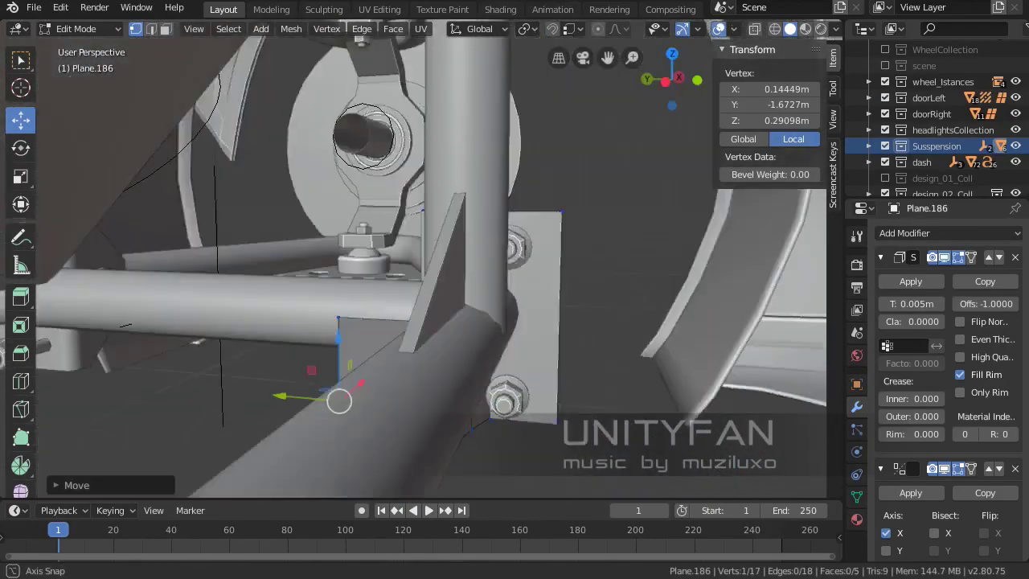
{"action": "key", "text": "Tab"}
{"action": "scroll", "coordinate": [322, 386], "scroll_direction": "up", "scroll_amount": 2}
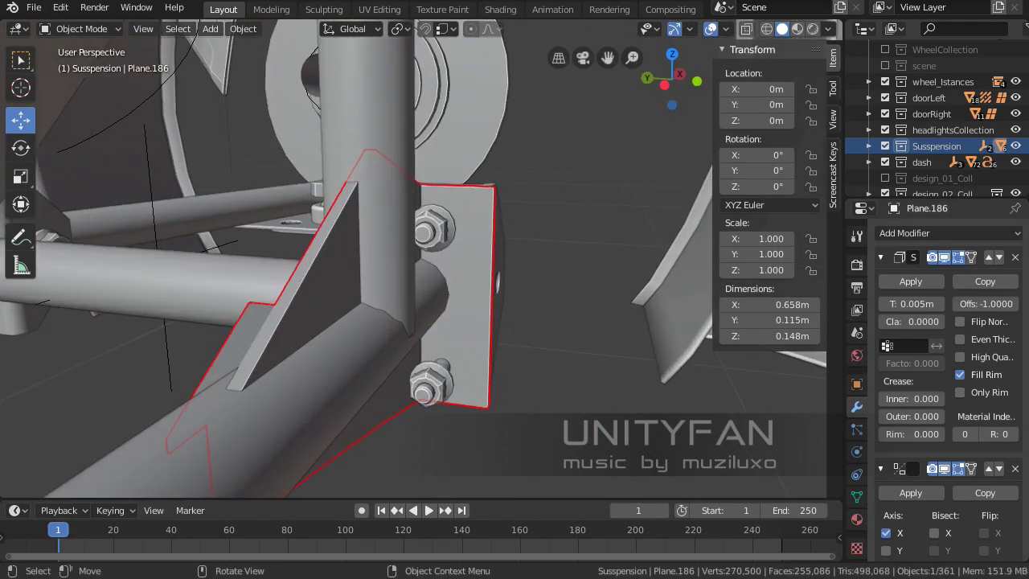
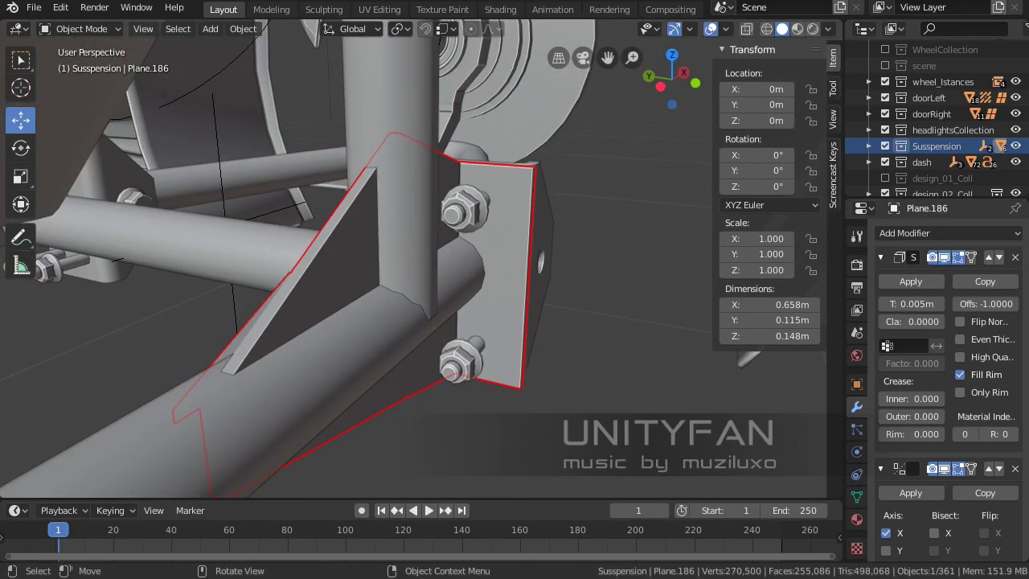
- Select the tube curve BezierCurve.012 and frame it in the view
{"action": "middle_click_drag", "start_coordinate": [321, 386], "coordinate": [257, 354]}
{"action": "middle_click_drag", "start_coordinate": [402, 282], "coordinate": [338, 249]}
{"action": "middle_click_drag", "start_coordinate": [257, 354], "coordinate": [176, 314]}
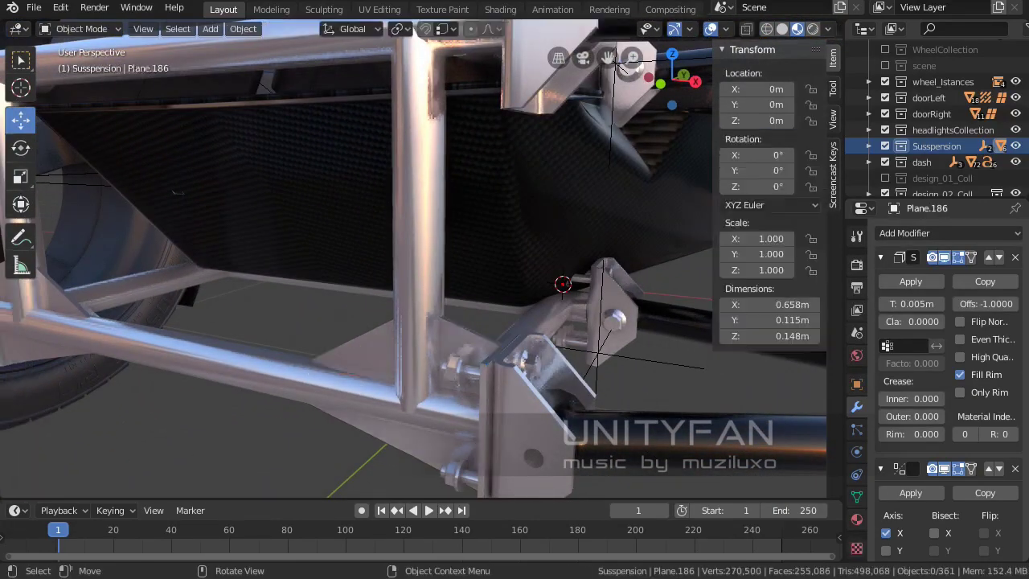
{"action": "left_click", "coordinate": [555, 281]}
{"action": "key", "text": "KP_Decimal"}
{"action": "scroll", "coordinate": [418, 265], "scroll_direction": "down", "scroll_amount": 5}
- Extrude a new control point from BezierCurve.012 along the tube
{"action": "key", "text": "Tab"}
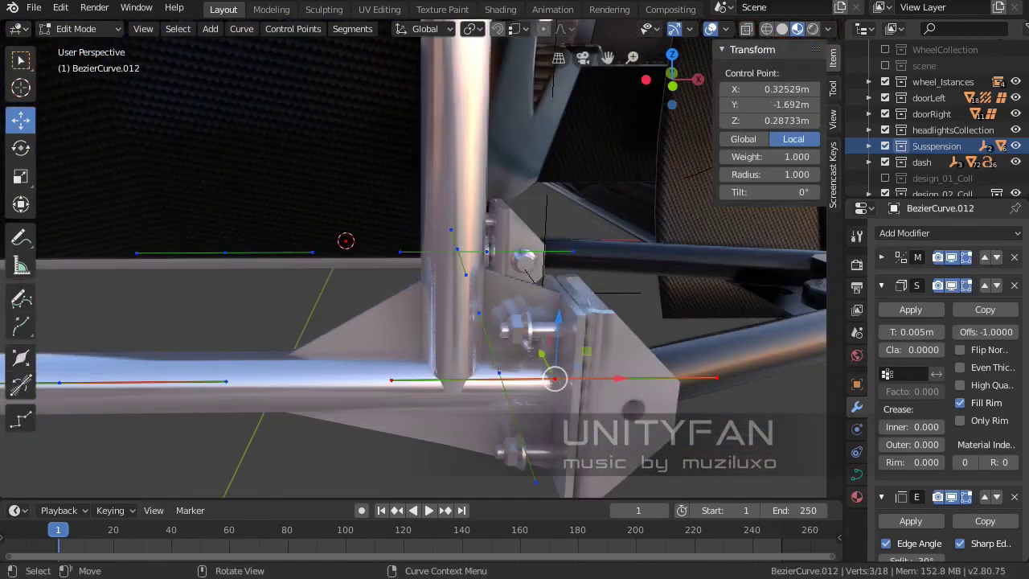
{"action": "key", "text": "e"}
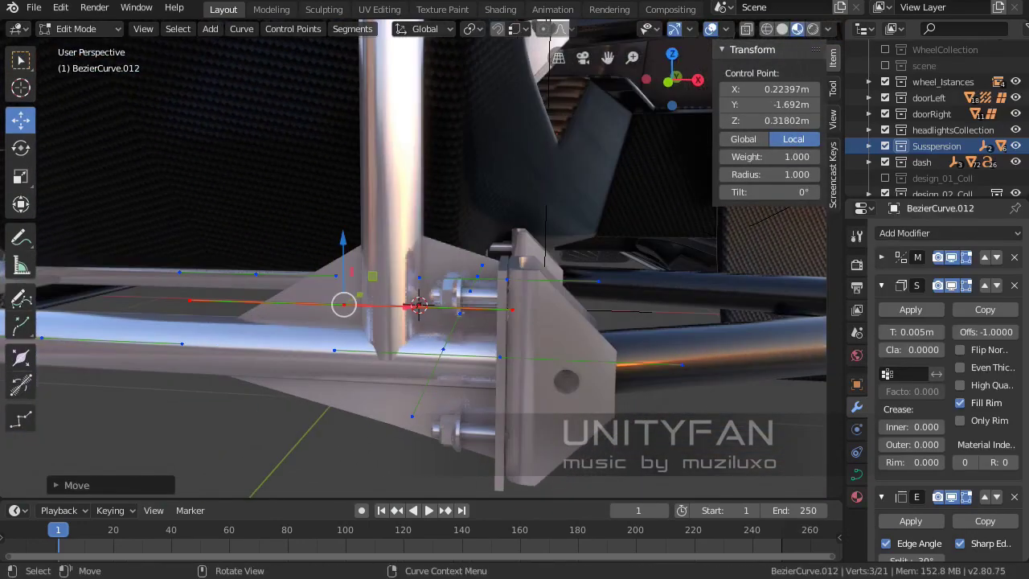
{"action": "mouse_move", "coordinate": [518, 321]}
{"action": "middle_mouse_down"}
{"action": "mouse_move", "coordinate": [516, 236]}
{"action": "mouse_move", "coordinate": [525, 239]}
{"action": "middle_mouse_up"}
{"action": "key", "text": "g"}
{"action": "key", "text": "Escape"}
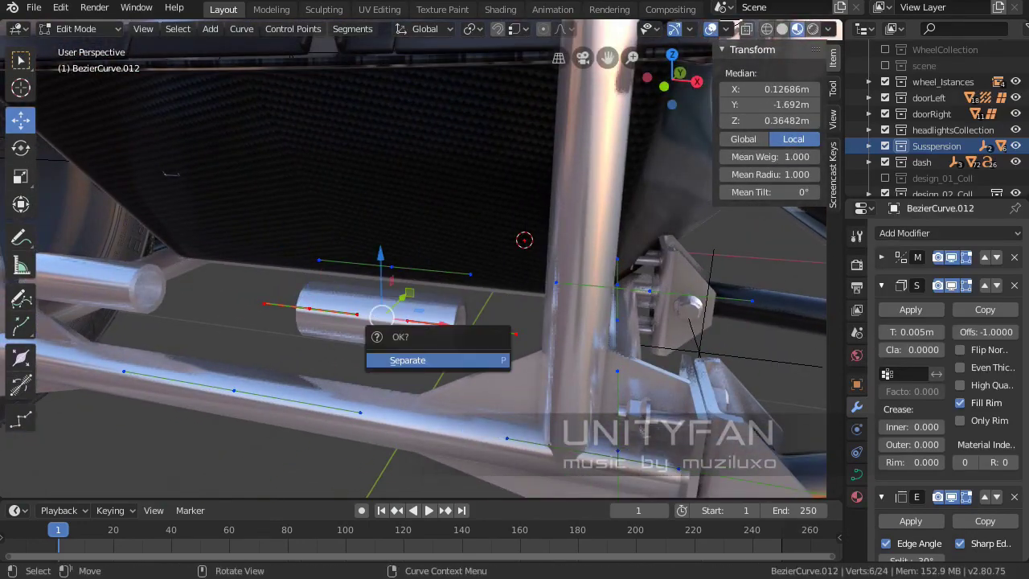
- Separate the extruded section into BezierCurve.016 and reshape it along the diagonal frame tube
{"action": "left_click", "coordinate": [408, 359]}
{"action": "key", "text": "Tab"}
{"action": "mouse_move", "coordinate": [408, 359]}
{"action": "middle_mouse_down"}
{"action": "mouse_move", "coordinate": [450, 321]}
{"action": "mouse_move", "coordinate": [482, 322]}
{"action": "middle_mouse_up"}
{"action": "key", "text": "Tab"}
{"action": "scroll", "coordinate": [949, 378], "scroll_direction": "down", "scroll_amount": 1}
{"action": "left_click", "coordinate": [412, 351]}
{"action": "mouse_move", "coordinate": [412, 351]}
{"action": "middle_mouse_down"}
{"action": "mouse_move", "coordinate": [470, 367]}
{"action": "mouse_move", "coordinate": [434, 322]}
{"action": "mouse_move", "coordinate": [450, 273]}
{"action": "mouse_move", "coordinate": [490, 305]}
{"action": "middle_mouse_up"}
{"action": "left_click", "coordinate": [469, 367]}
{"action": "key", "text": "Tab"}
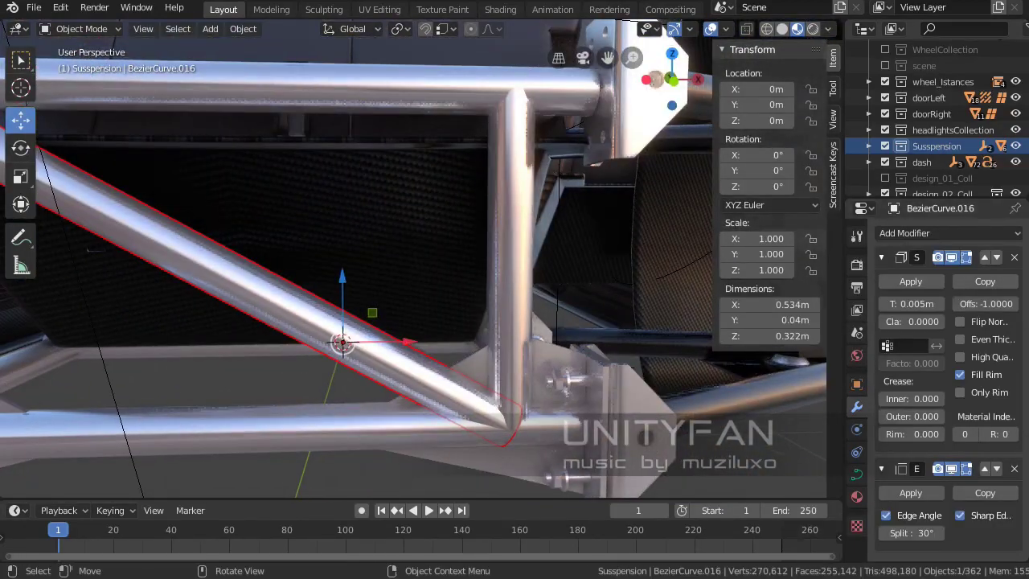
- Duplicate BezierCurve.016's points and move the copy into place as a new brace
{"action": "middle_click_drag", "start_coordinate": [418, 265], "coordinate": [482, 257]}
{"action": "key", "text": "Tab"}
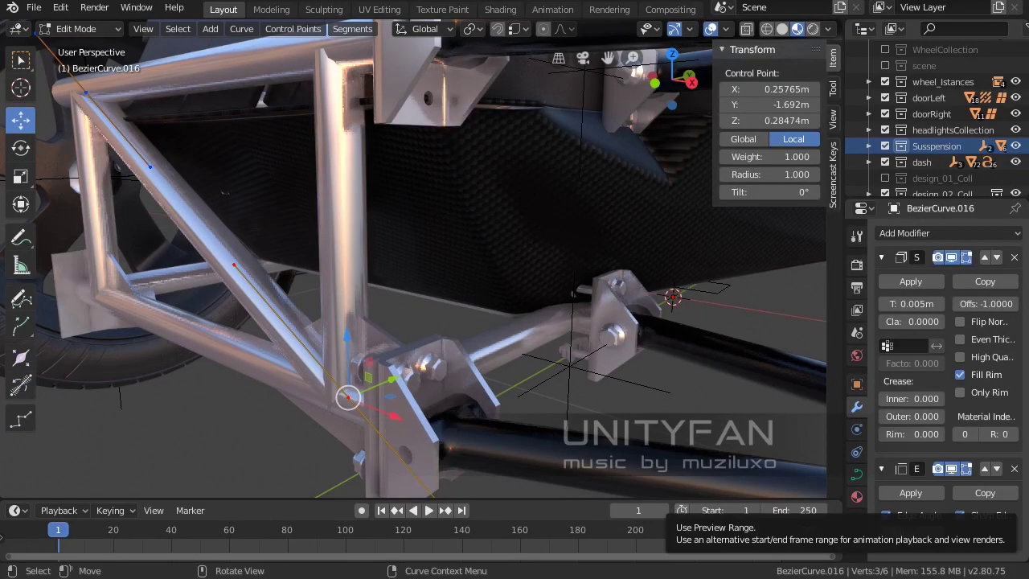
{"action": "mouse_move", "coordinate": [419, 281]}
{"action": "middle_mouse_down"}
{"action": "mouse_move", "coordinate": [483, 257]}
{"action": "mouse_move", "coordinate": [515, 265]}
{"action": "middle_mouse_up"}
{"action": "key", "text": "Return"}
{"action": "key", "text": "g"}
{"action": "key", "text": "Return"}
- Extrude the curve's endpoint to the bolted bracket at X 0.28631 m, Y -1.3356 m
{"action": "key", "text": "e"}
{"action": "key", "text": "Return"}
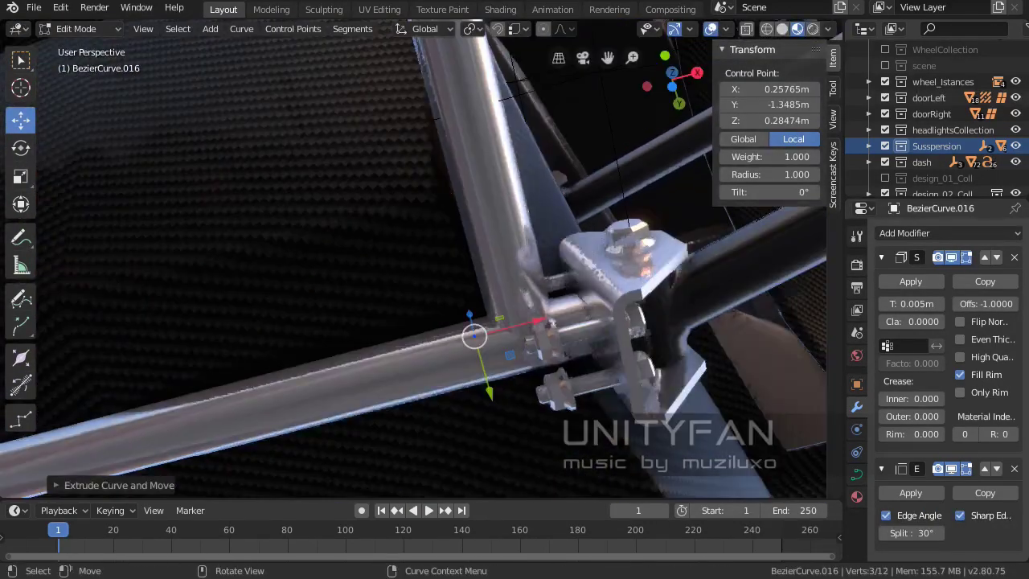
{"action": "key", "text": "g"}
{"action": "key", "text": "Return"}
{"action": "middle_click_drag", "start_coordinate": [418, 265], "coordinate": [482, 249]}
{"action": "key", "text": "Return"}
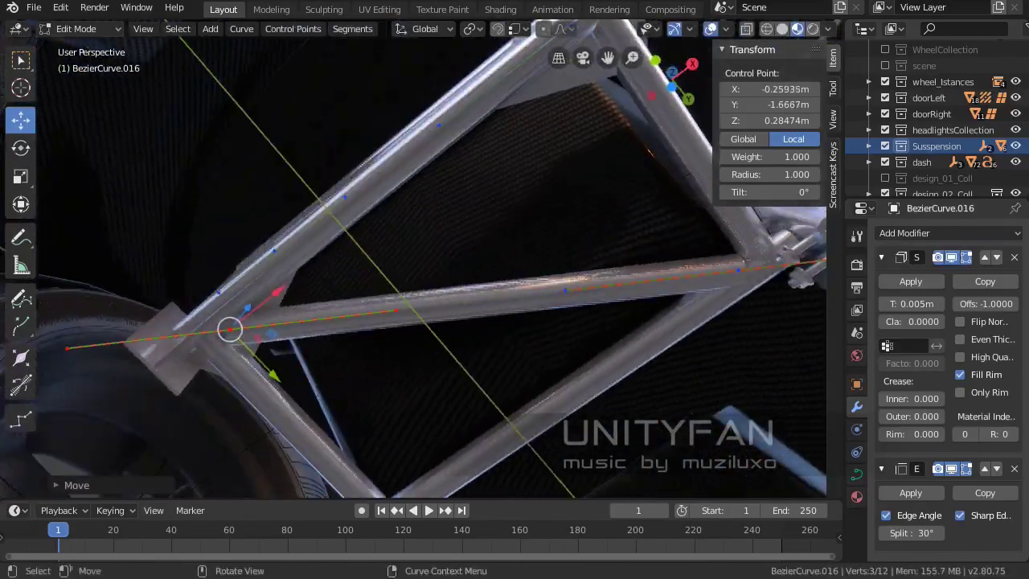
{"action": "mouse_move", "coordinate": [419, 282]}
{"action": "middle_mouse_down"}
{"action": "mouse_move", "coordinate": [483, 257]}
{"action": "mouse_move", "coordinate": [547, 257]}
{"action": "mouse_move", "coordinate": [579, 273]}
{"action": "middle_mouse_up"}
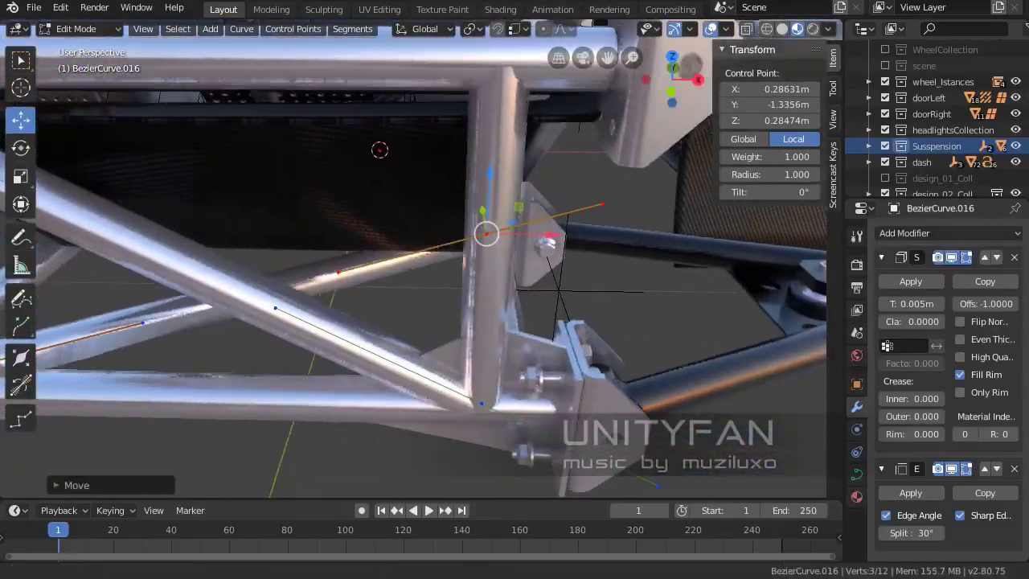
{"action": "key", "text": "Tab"}
{"action": "middle_click_drag", "start_coordinate": [482, 266], "coordinate": [515, 258]}
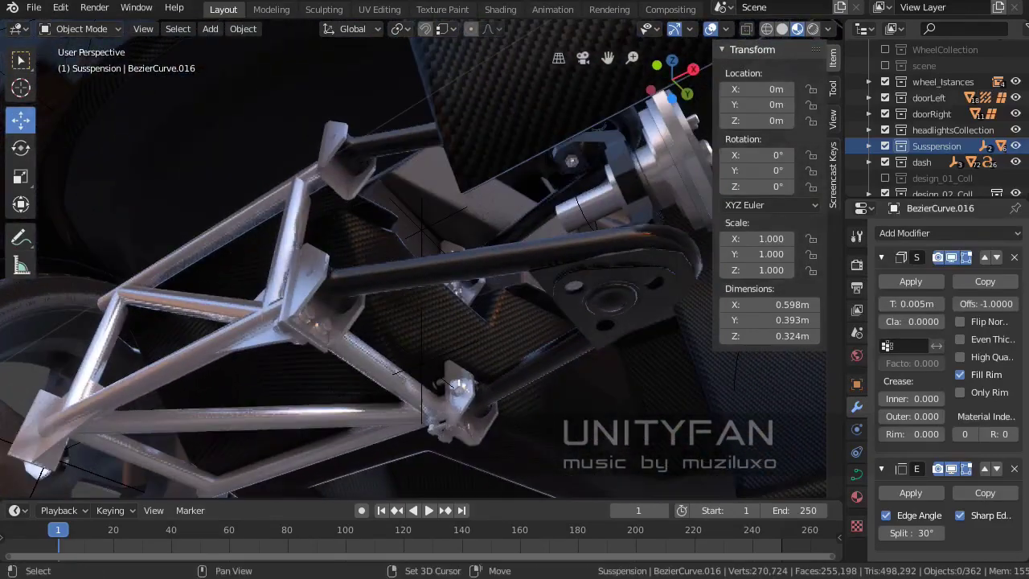
{"action": "left_click", "coordinate": [753, 49]}
{"action": "middle_click_drag", "start_coordinate": [482, 241], "coordinate": [402, 273]}
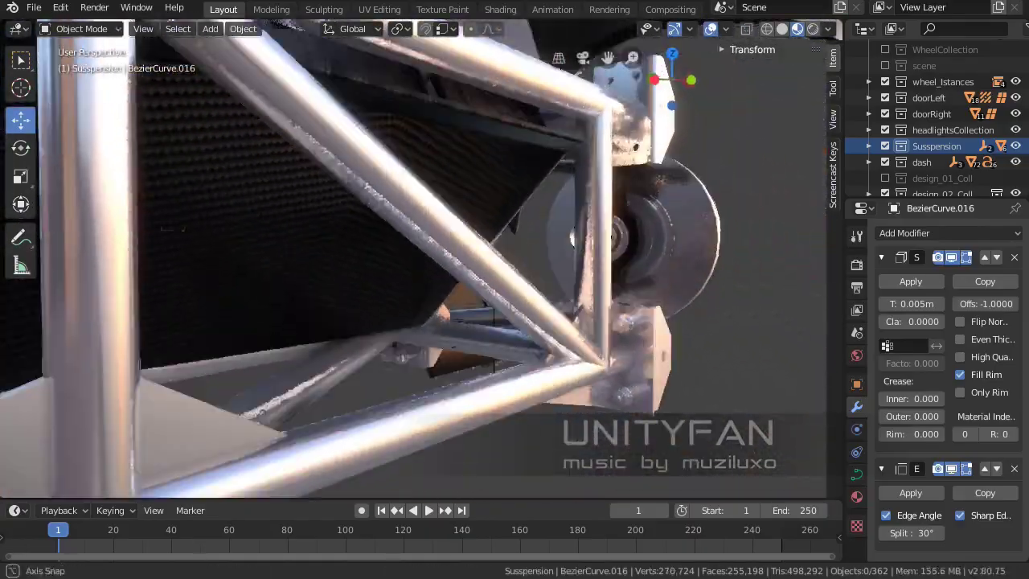
{"action": "mouse_move", "coordinate": [403, 273]}
{"action": "middle_mouse_down"}
{"action": "mouse_move", "coordinate": [499, 217]}
{"action": "mouse_move", "coordinate": [554, 205]}
{"action": "middle_mouse_up"}
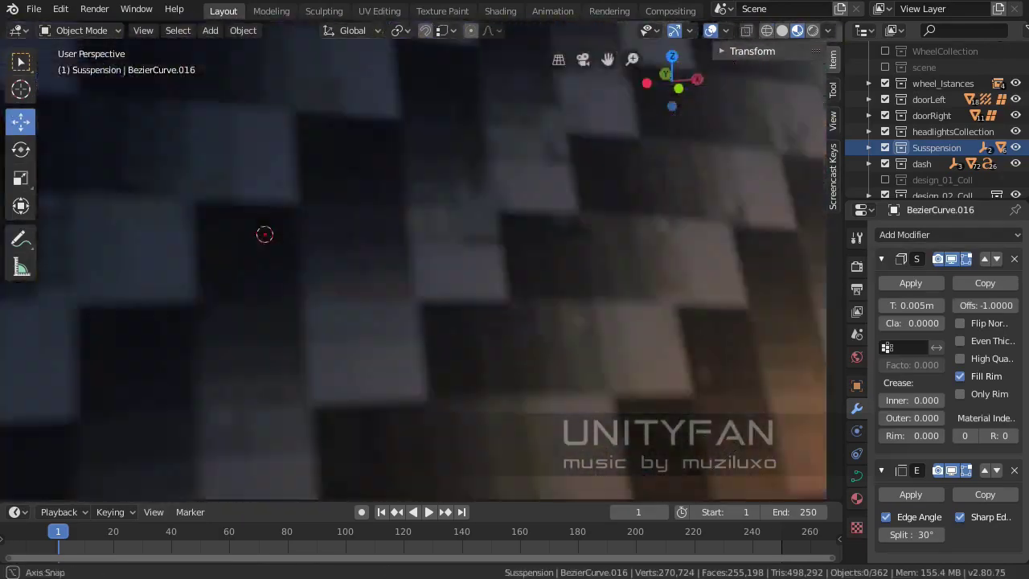
{"action": "mouse_move", "coordinate": [555, 205]}
{"action": "middle_mouse_down"}
{"action": "mouse_move", "coordinate": [579, 201]}
{"action": "mouse_move", "coordinate": [611, 217]}
{"action": "middle_mouse_up"}
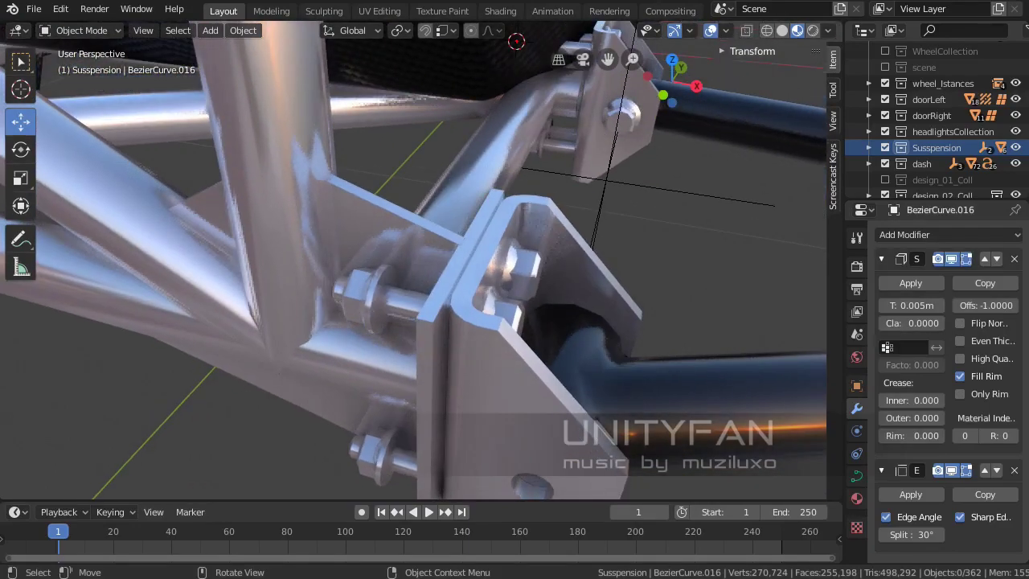
- Move the bolts Cylinder.037 and Cylinder.038 so they pass through the bracket plate
{"action": "left_click", "coordinate": [463, 310]}
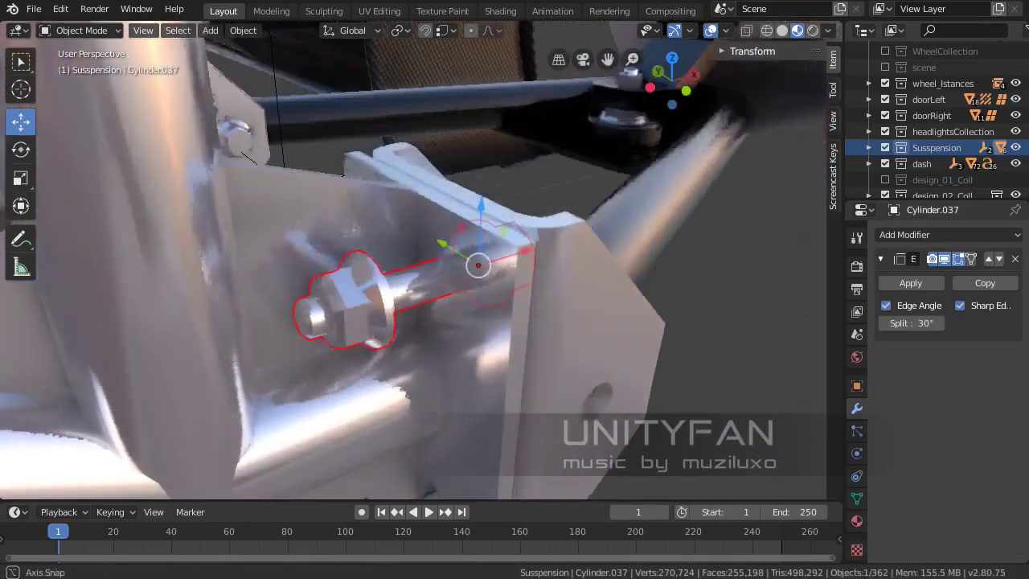
{"action": "middle_click_drag", "start_coordinate": [611, 217], "coordinate": [643, 225]}
{"action": "mouse_move", "coordinate": [394, 300]}
{"action": "middle_mouse_down"}
{"action": "mouse_move", "coordinate": [416, 272]}
{"action": "mouse_move", "coordinate": [386, 266]}
{"action": "mouse_move", "coordinate": [450, 242]}
{"action": "mouse_move", "coordinate": [386, 258]}
{"action": "middle_mouse_up"}
{"action": "left_click", "coordinate": [367, 345], "text": "shift"}
{"action": "key", "text": "g"}
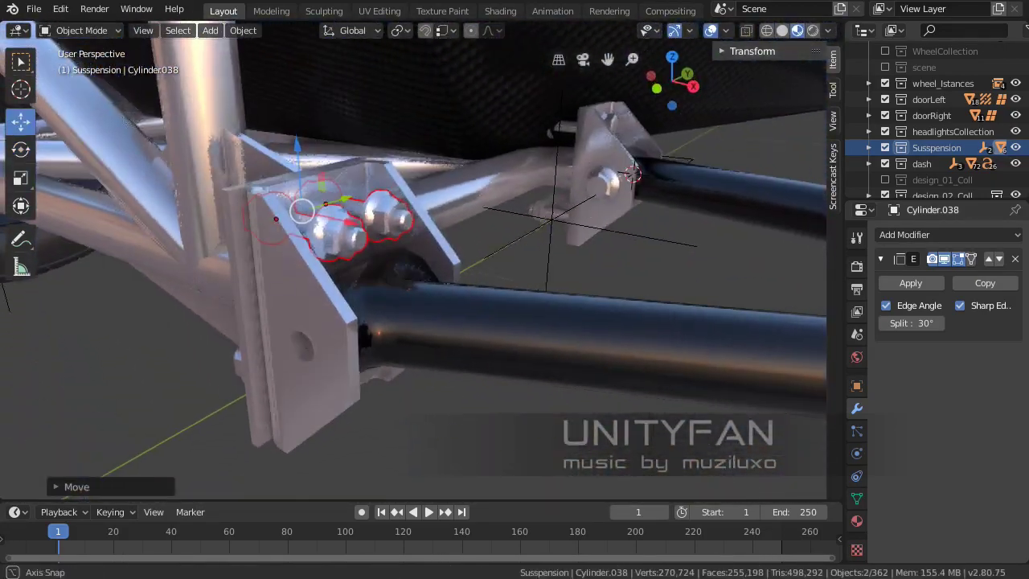
{"action": "mouse_move", "coordinate": [302, 210]}
{"action": "middle_mouse_down"}
{"action": "mouse_move", "coordinate": [452, 195]}
{"action": "mouse_move", "coordinate": [306, 205]}
{"action": "middle_mouse_up"}
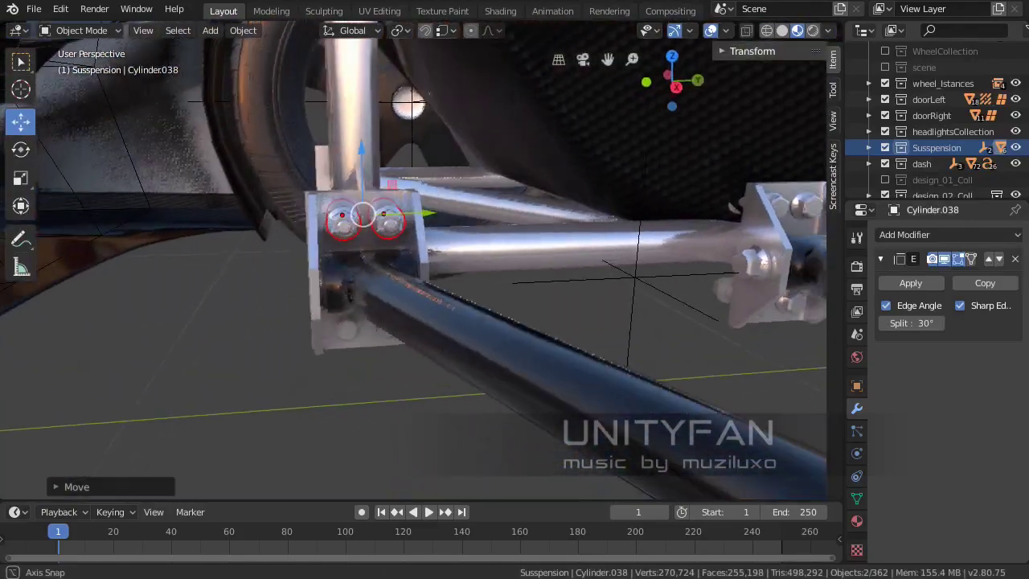
{"action": "middle_click_drag", "start_coordinate": [450, 241], "coordinate": [386, 266]}
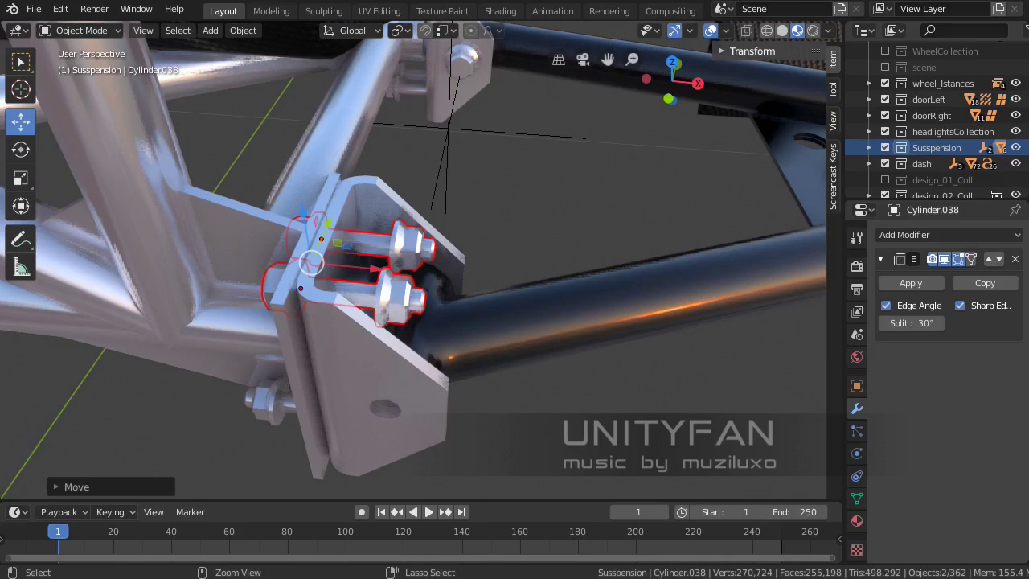
- Select the empty object Empty.004
{"action": "scroll", "coordinate": [322, 265], "scroll_direction": "up", "scroll_amount": 3}
{"action": "scroll", "coordinate": [322, 265], "scroll_direction": "down", "scroll_amount": 3}
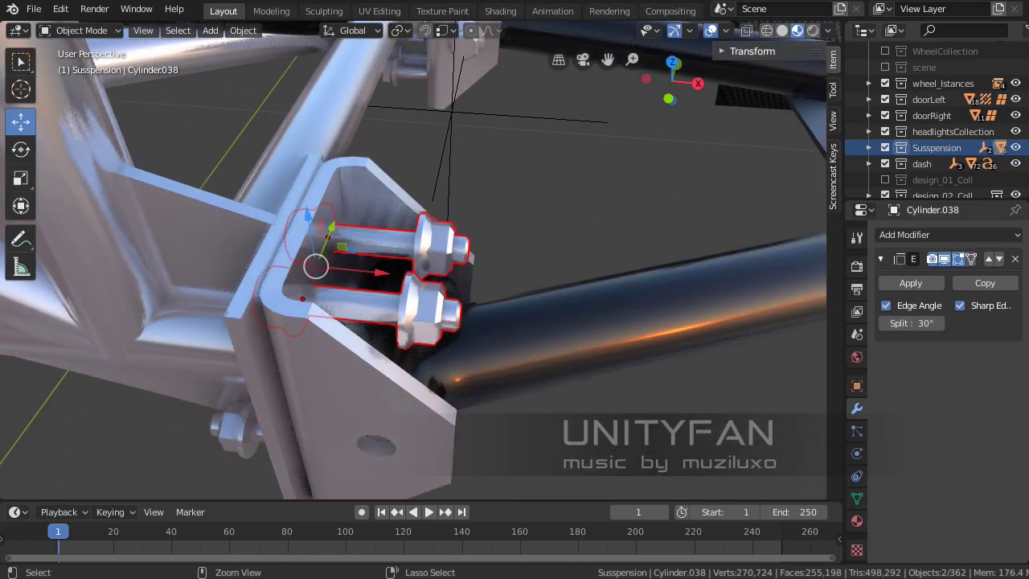
{"action": "scroll", "coordinate": [418, 257], "scroll_direction": "down", "scroll_amount": 3}
{"action": "left_click", "coordinate": [501, 181]}
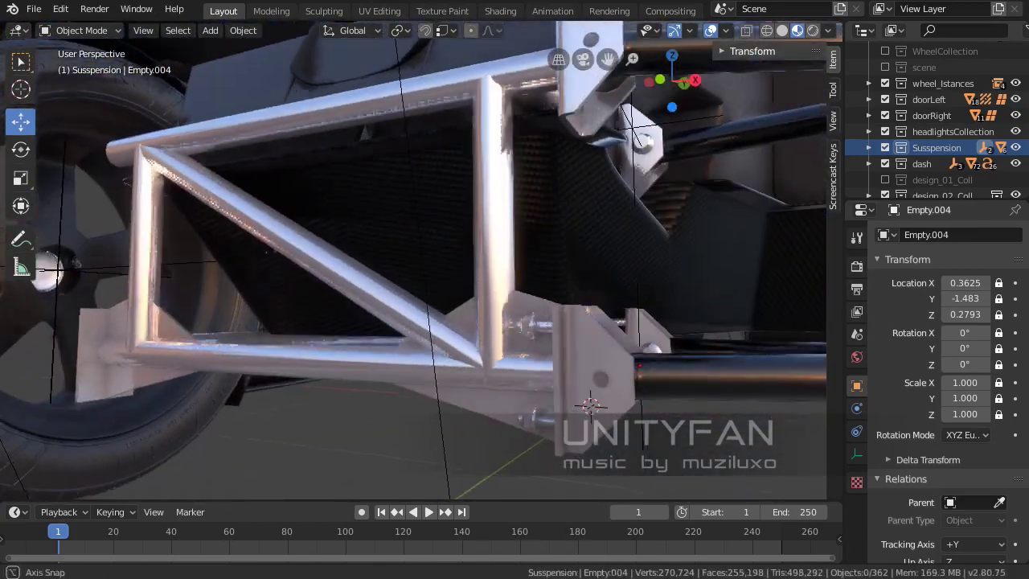
- Select the bracket plate Plane.186 and enter Edit Mode on its mesh
{"action": "mouse_move", "coordinate": [418, 257]}
{"action": "middle_mouse_down"}
{"action": "mouse_move", "coordinate": [356, 345]}
{"action": "mouse_move", "coordinate": [451, 265]}
{"action": "mouse_move", "coordinate": [418, 290]}
{"action": "mouse_move", "coordinate": [402, 273]}
{"action": "mouse_move", "coordinate": [434, 242]}
{"action": "middle_mouse_up"}
{"action": "scroll", "coordinate": [418, 281], "scroll_direction": "down", "scroll_amount": 3}
{"action": "scroll", "coordinate": [418, 281], "scroll_direction": "up", "scroll_amount": 3}
{"action": "left_click", "coordinate": [378, 273]}
{"action": "key", "text": "Tab"}
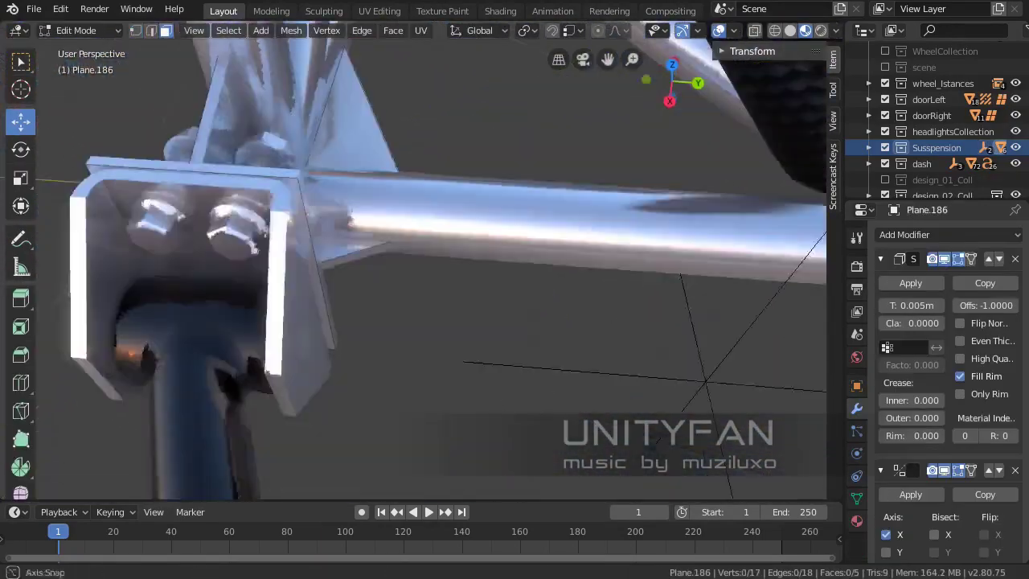
- Duplicate the gusset plate faces and separate them as Plane.187 at another tube junction
{"action": "key", "text": "3"}
{"action": "left_click", "coordinate": [415, 328]}
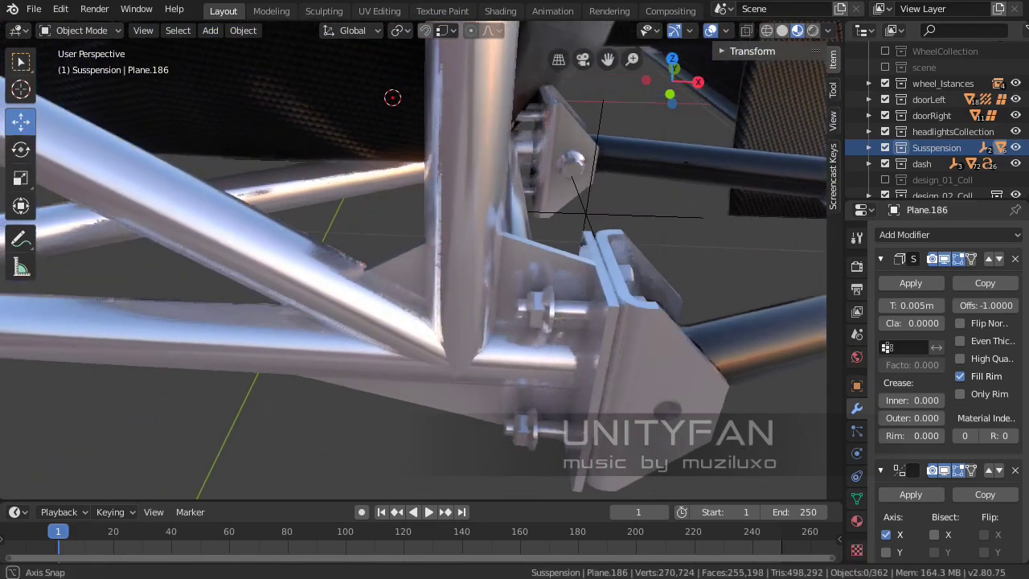
{"action": "mouse_move", "coordinate": [418, 289]}
{"action": "middle_mouse_down"}
{"action": "mouse_move", "coordinate": [386, 265]}
{"action": "mouse_move", "coordinate": [424, 343]}
{"action": "mouse_move", "coordinate": [450, 354]}
{"action": "middle_mouse_up"}
{"action": "key", "text": "Tab"}
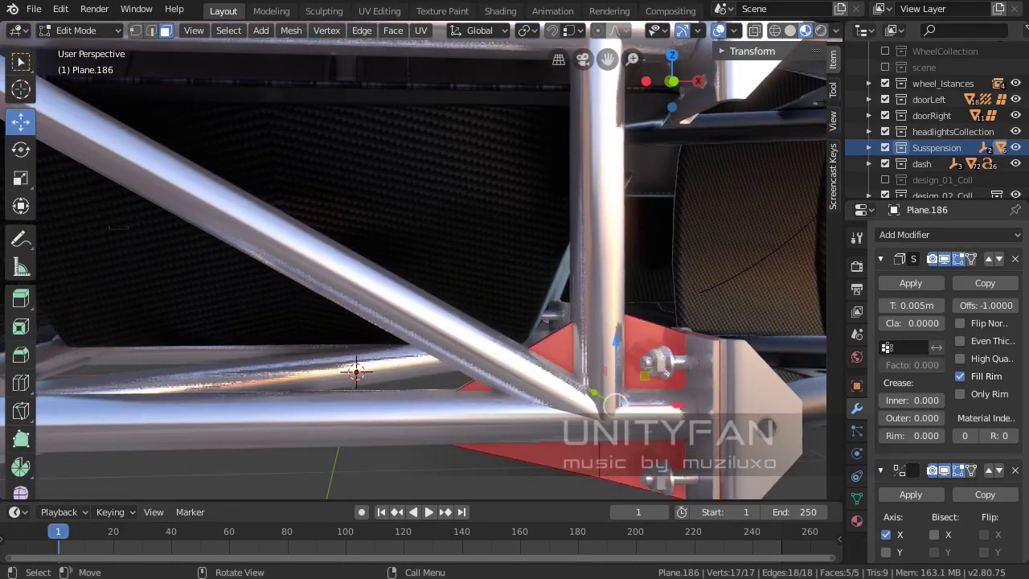
{"action": "key", "text": "Return"}
{"action": "key", "text": "KP_Decimal"}
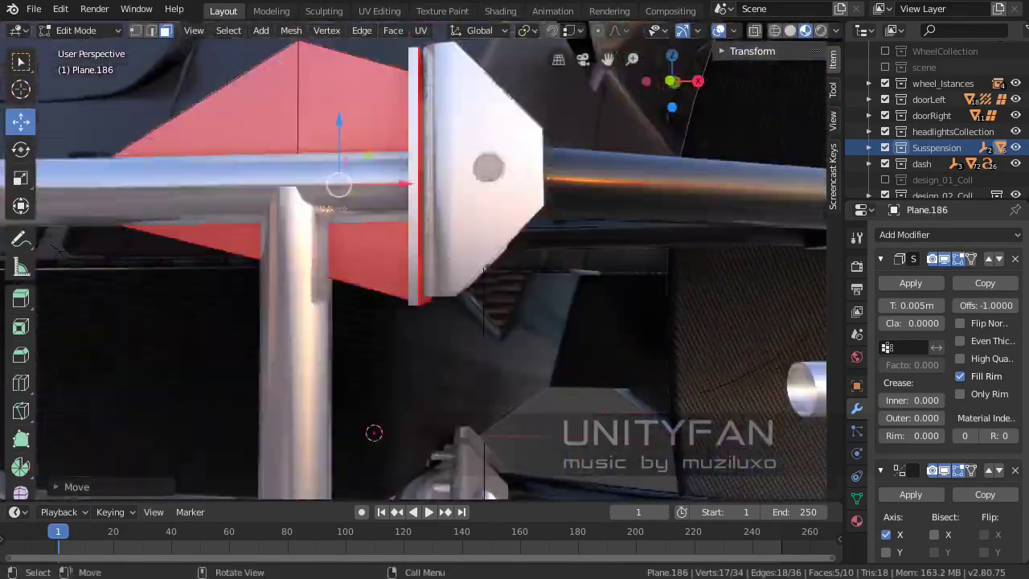
{"action": "left_click", "coordinate": [304, 209]}
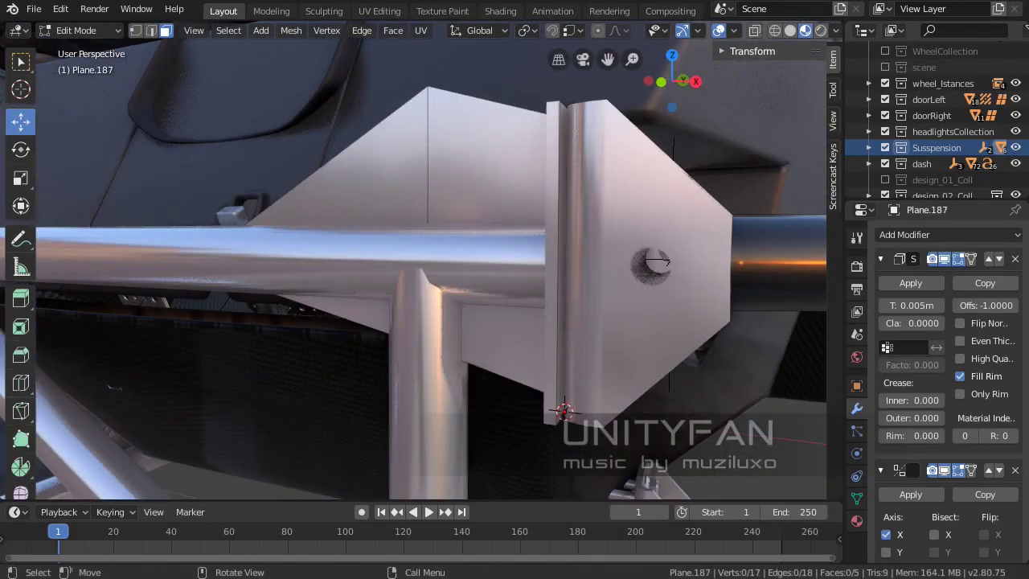
{"action": "key", "text": "Return"}
- Lower one corner of Plane.187 along Z and return to Object Mode
{"action": "key", "text": "Tab"}
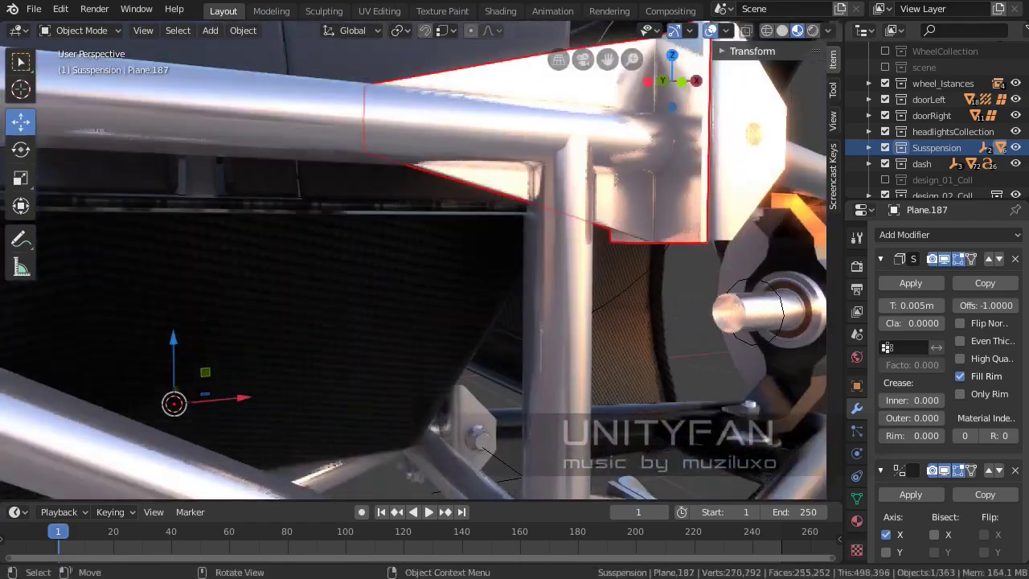
{"action": "key", "text": "g"}
{"action": "key", "text": "z"}
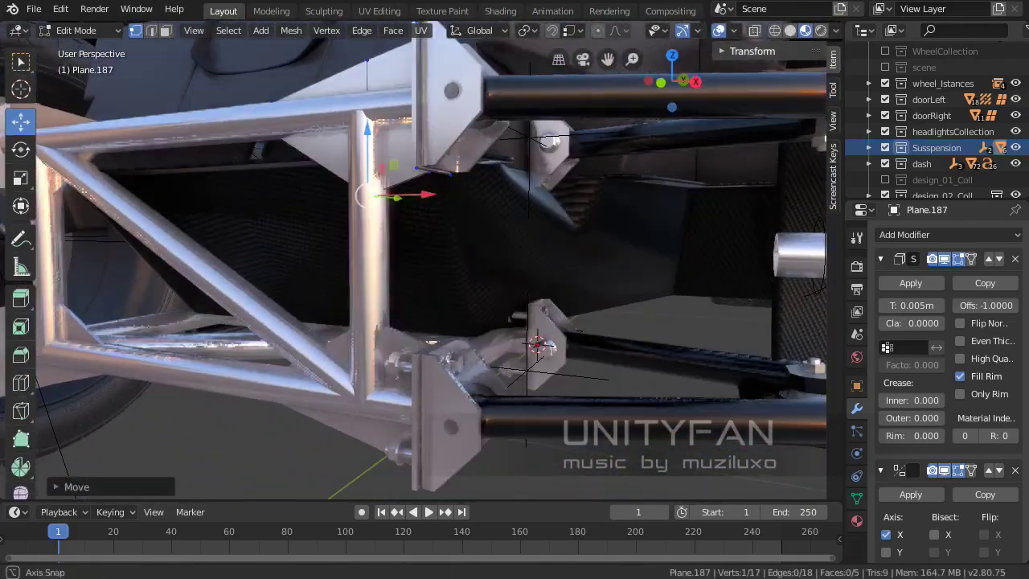
{"action": "mouse_move", "coordinate": [419, 265]}
{"action": "middle_mouse_down"}
{"action": "mouse_move", "coordinate": [483, 242]}
{"action": "mouse_move", "coordinate": [515, 258]}
{"action": "middle_mouse_up"}
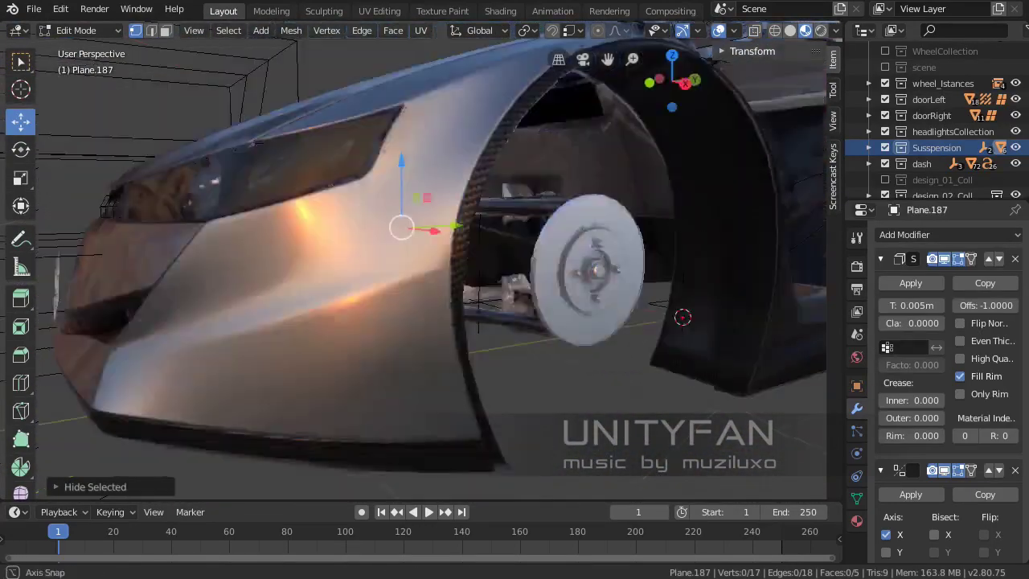
{"action": "middle_click_drag", "start_coordinate": [515, 290], "coordinate": [450, 265]}
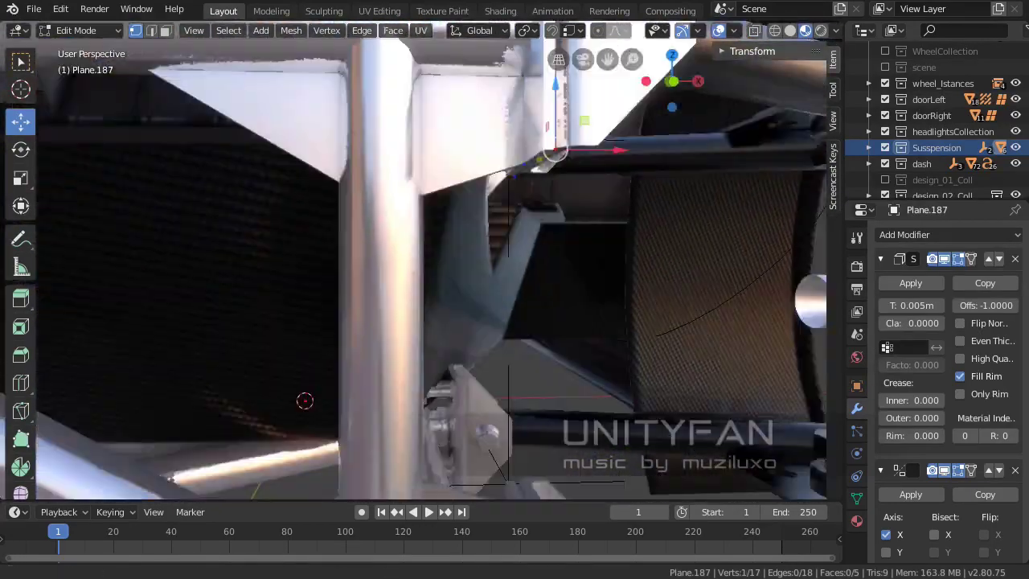
{"action": "key", "text": "Tab"}
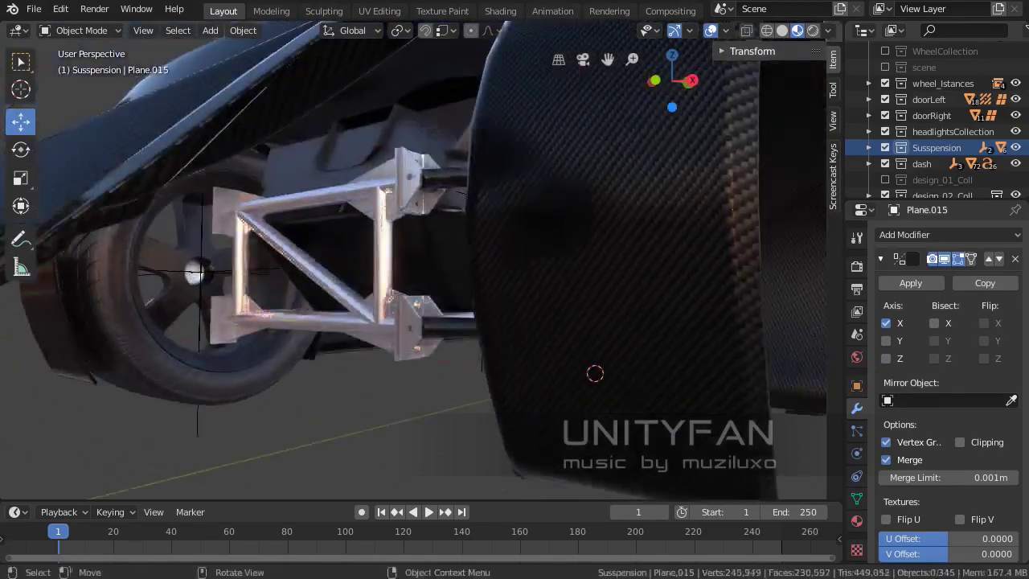
{"action": "middle_click_drag", "start_coordinate": [418, 266], "coordinate": [547, 226]}
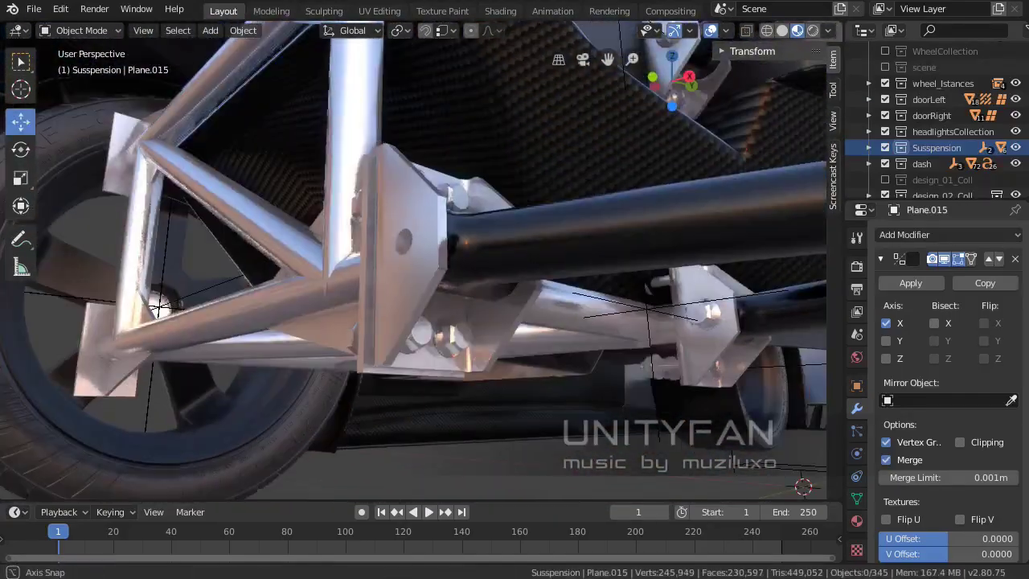
{"action": "middle_click_drag", "start_coordinate": [414, 265], "coordinate": [467, 242]}
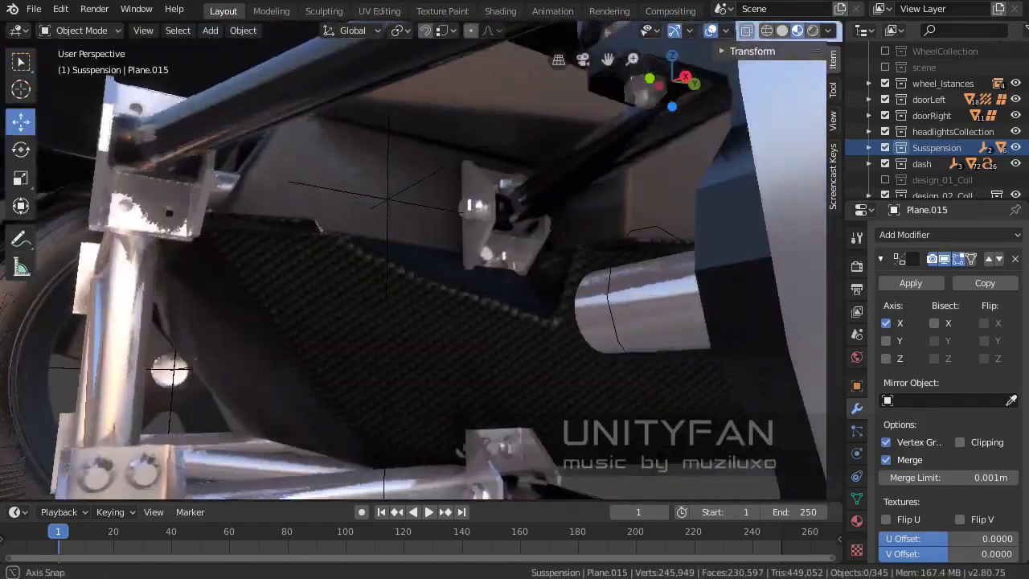
{"action": "middle_click_drag", "start_coordinate": [415, 266], "coordinate": [483, 242]}
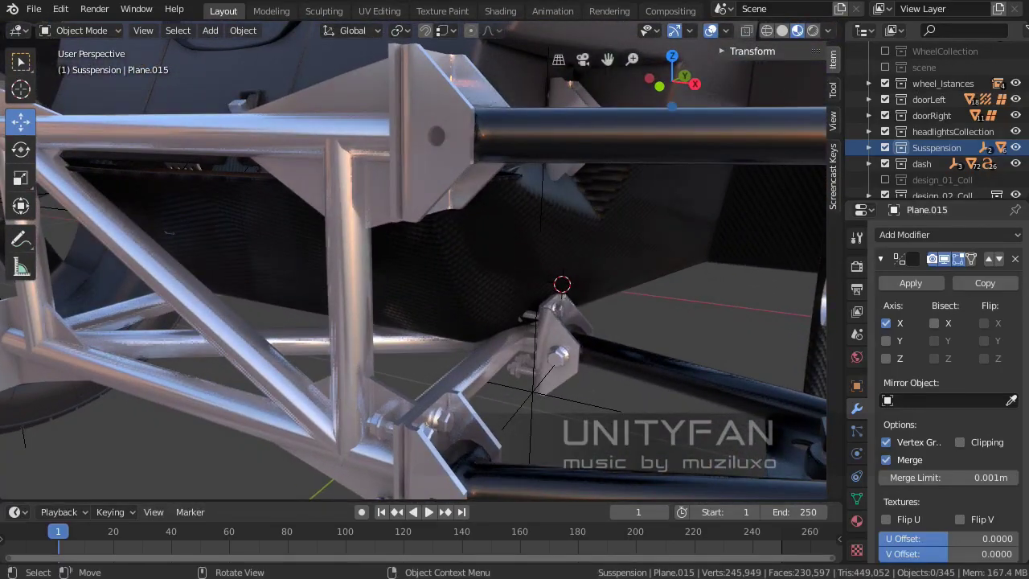
{"action": "middle_click_drag", "start_coordinate": [415, 265], "coordinate": [414, 338]}
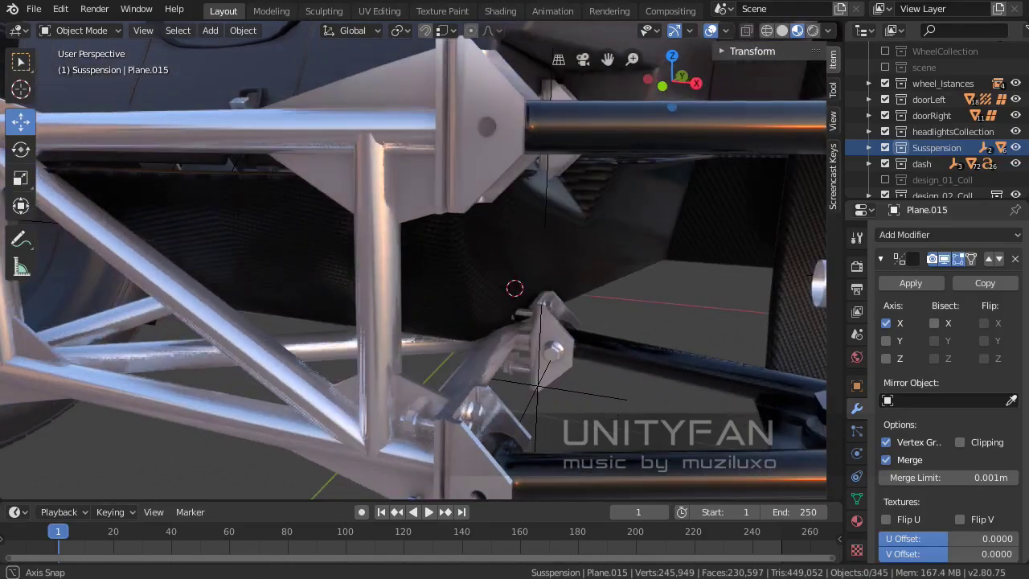
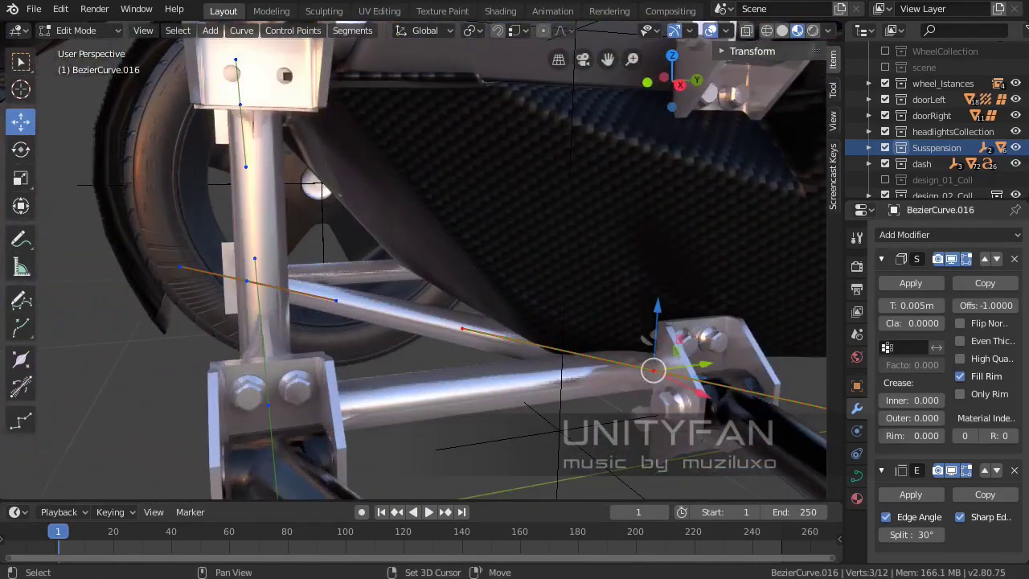
- Duplicate the selected BezierCurve.016 points and move a new point to extend the tube toward the upper frame
{"action": "key", "text": "shift+d"}
{"action": "left_click", "coordinate": [654, 362]}
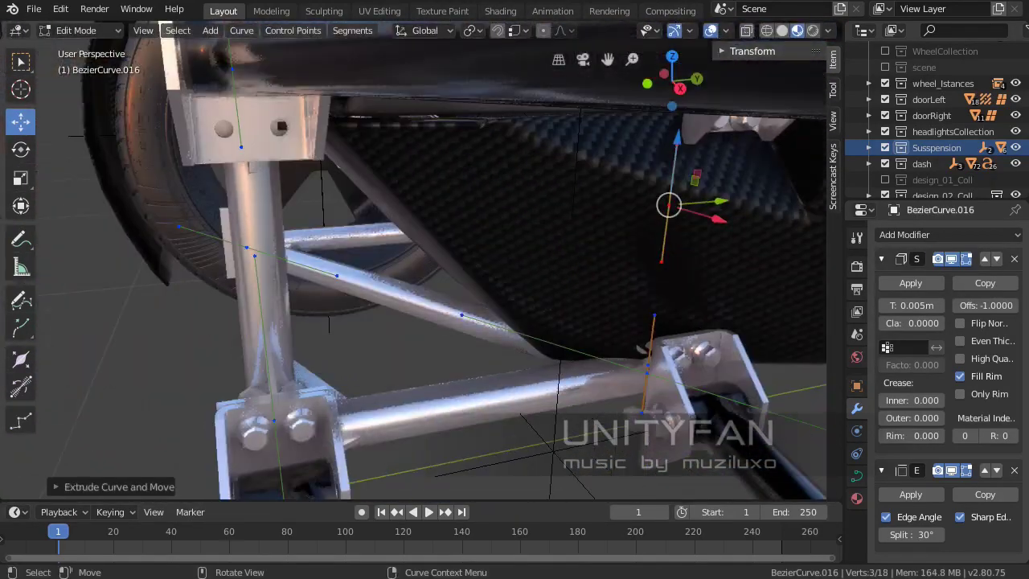
{"action": "key", "text": "Return"}
{"action": "middle_click_drag", "start_coordinate": [483, 321], "coordinate": [515, 306]}
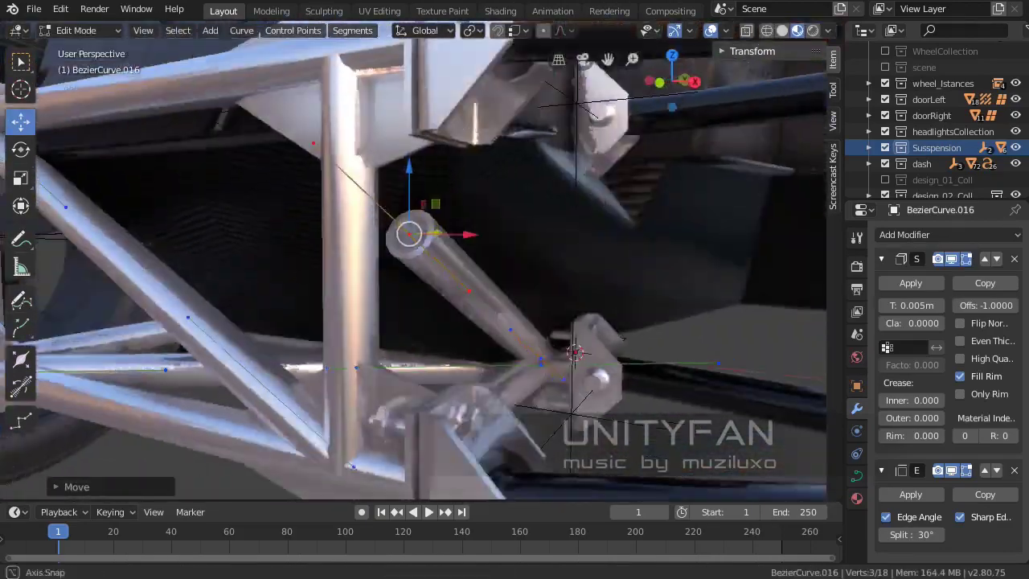
{"action": "key", "text": "g"}
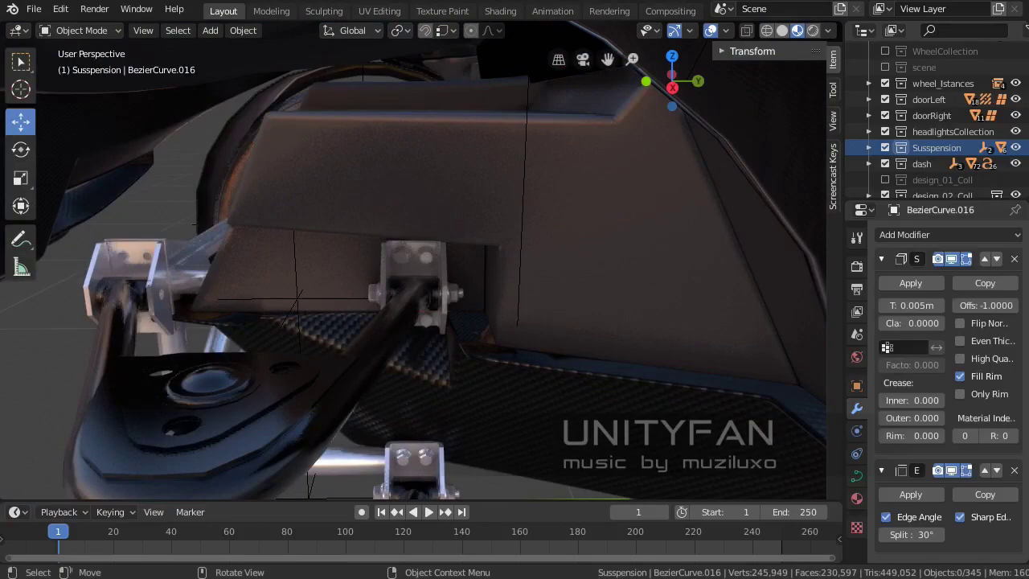
{"action": "left_click", "coordinate": [362, 185]}
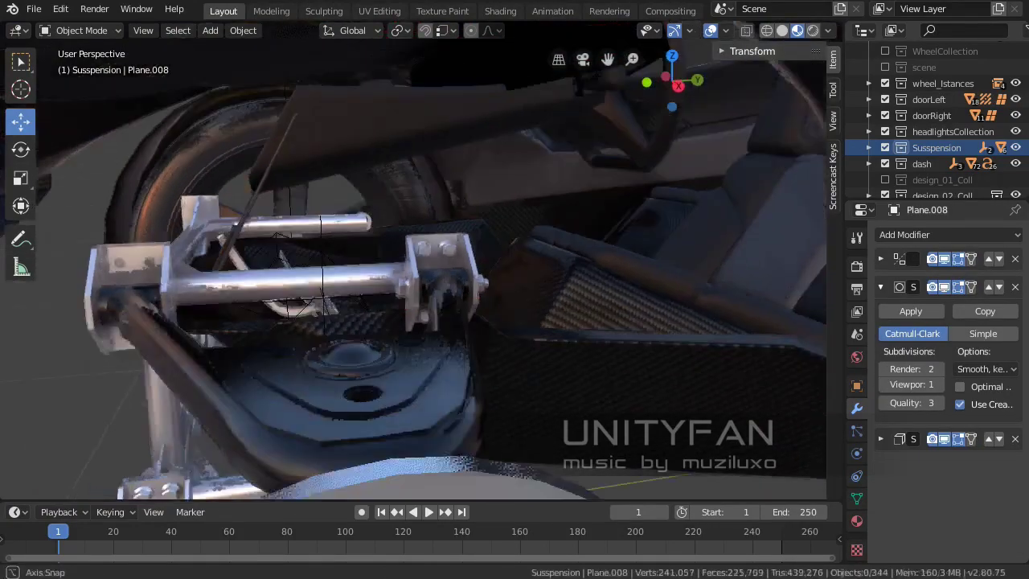
{"action": "left_click", "coordinate": [242, 282]}
{"action": "left_click", "coordinate": [379, 287]}
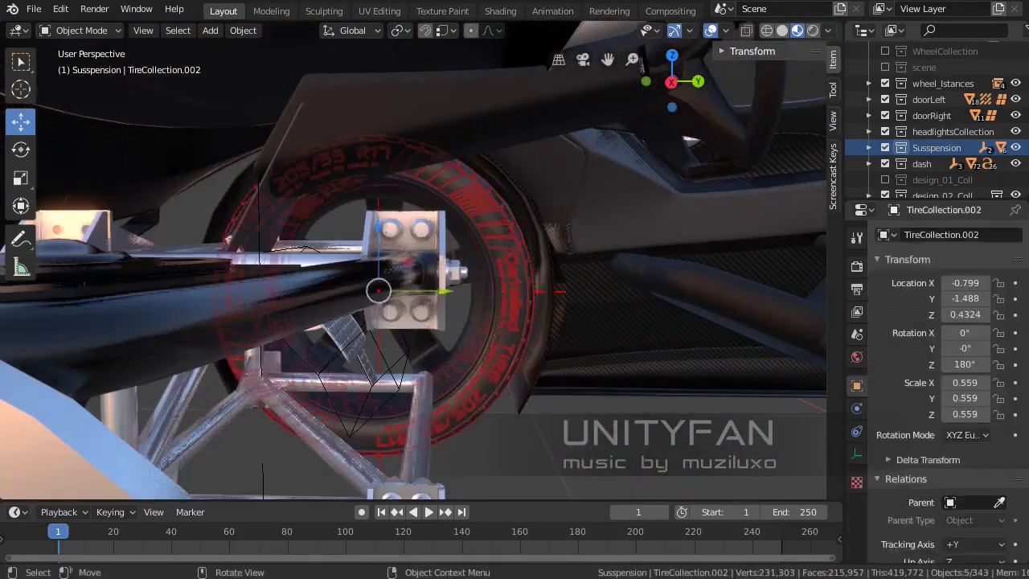
{"action": "key", "text": "KP_3"}
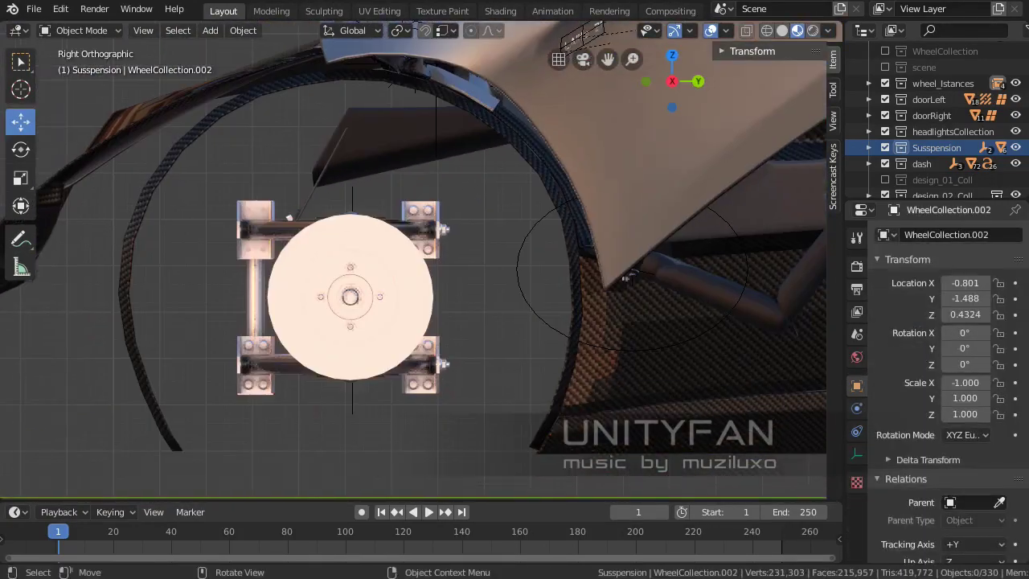
{"action": "middle_click_drag", "start_coordinate": [626, 278], "coordinate": [563, 321]}
{"action": "scroll", "coordinate": [562, 322], "scroll_direction": "up", "scroll_amount": 4}
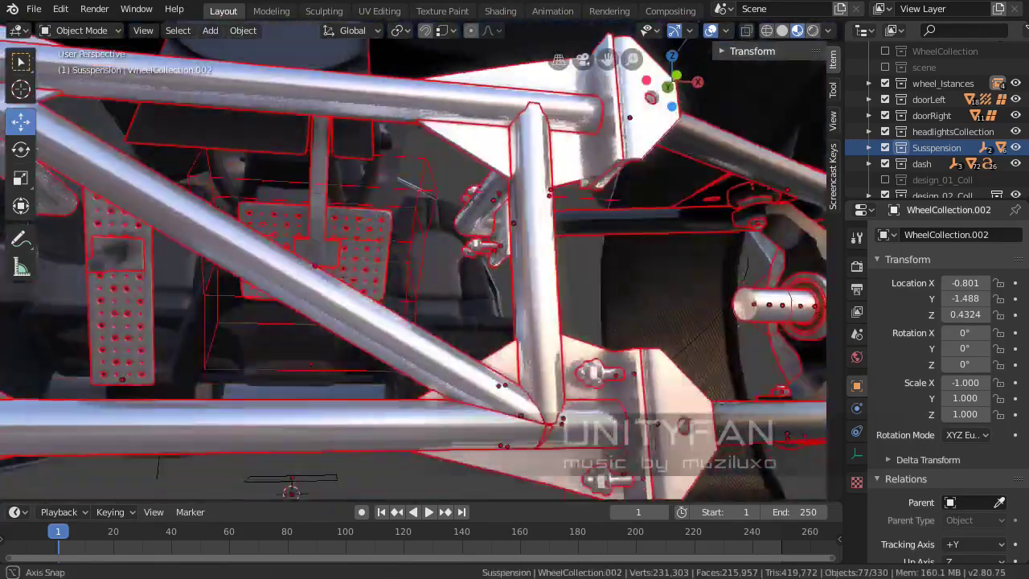
{"action": "left_click", "coordinate": [309, 281]}
{"action": "scroll", "coordinate": [402, 282], "scroll_direction": "down", "scroll_amount": 4}
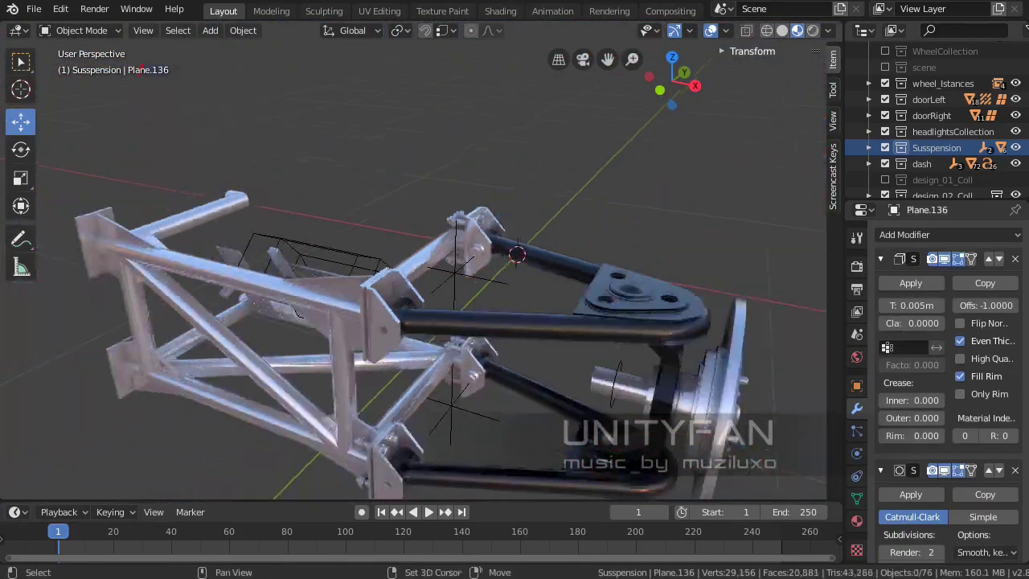
{"action": "mouse_move", "coordinate": [402, 281]}
{"action": "middle_mouse_down"}
{"action": "mouse_move", "coordinate": [362, 241]}
{"action": "mouse_move", "coordinate": [338, 265]}
{"action": "mouse_move", "coordinate": [398, 350]}
{"action": "middle_mouse_up"}
{"action": "scroll", "coordinate": [362, 241], "scroll_direction": "up", "scroll_amount": 3}
{"action": "left_click", "coordinate": [370, 233]}
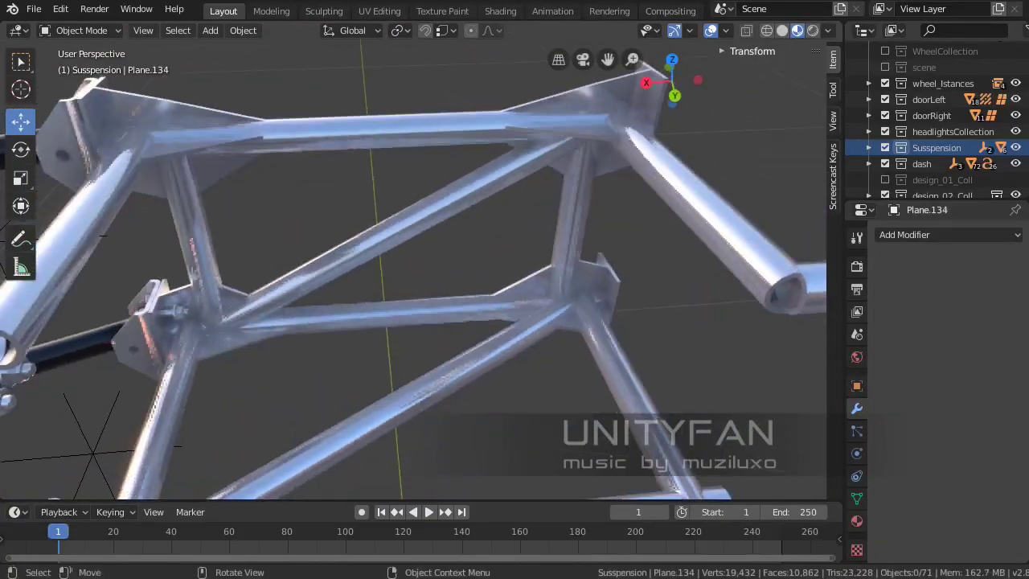
{"action": "scroll", "coordinate": [414, 265], "scroll_direction": "up", "scroll_amount": 3}
{"action": "mouse_move", "coordinate": [415, 265]}
{"action": "middle_mouse_down"}
{"action": "mouse_move", "coordinate": [515, 289]}
{"action": "mouse_move", "coordinate": [595, 330]}
{"action": "mouse_move", "coordinate": [563, 354]}
{"action": "mouse_move", "coordinate": [514, 322]}
{"action": "middle_mouse_up"}
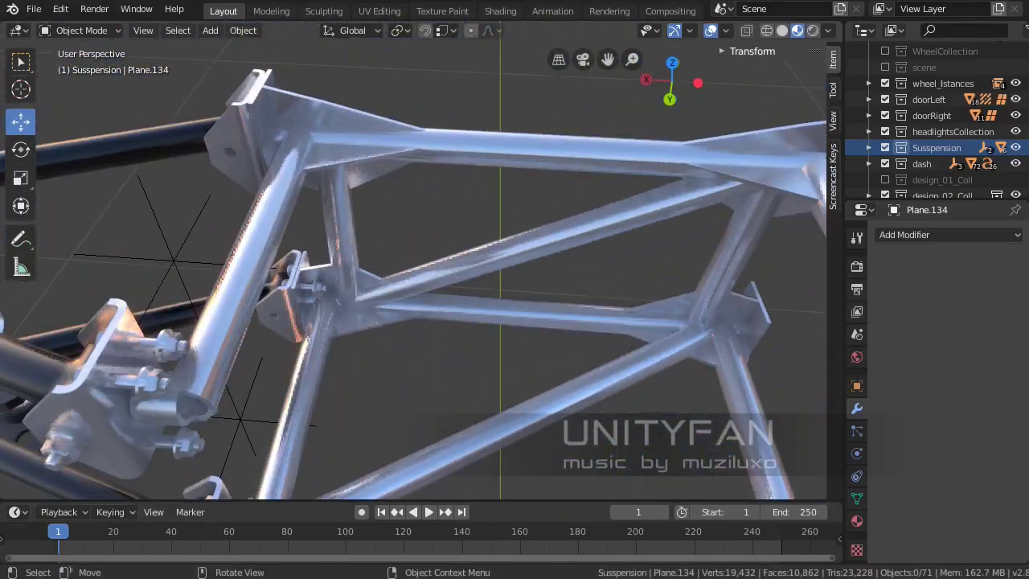
- Separate selected points of BezierCurve.016 into their own curve object and move that tube piece
{"action": "left_click", "coordinate": [707, 274]}
{"action": "key", "text": "Tab"}
{"action": "left_click_drag", "start_coordinate": [651, 268], "coordinate": [629, 266]}
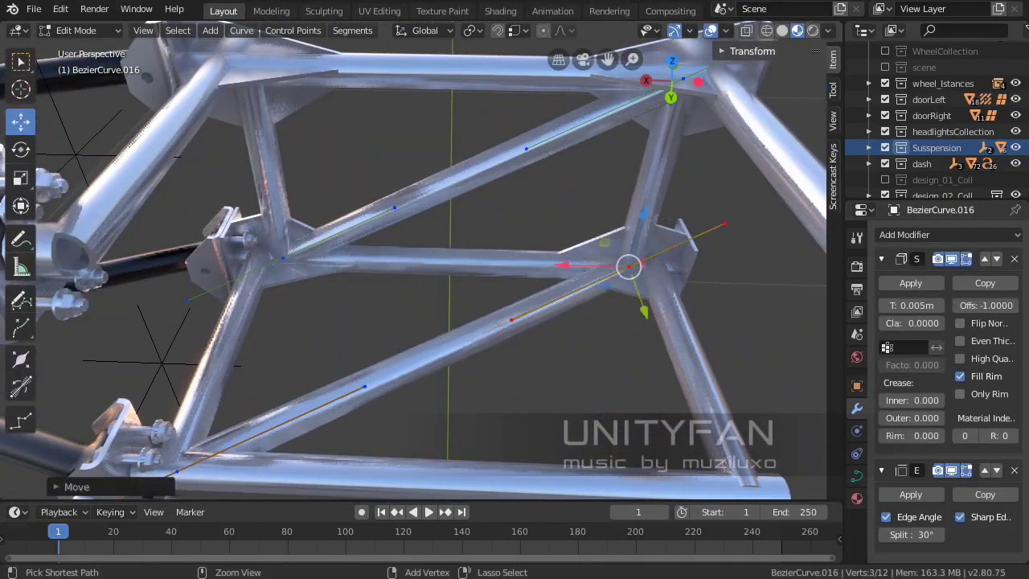
{"action": "key", "text": "p"}
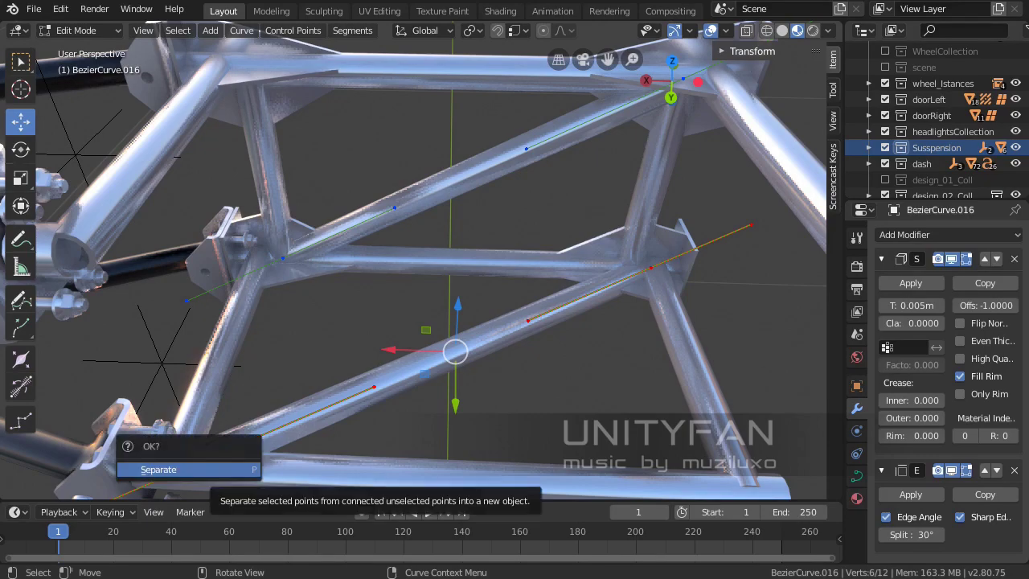
{"action": "left_click", "coordinate": [152, 466]}
{"action": "key", "text": "g"}
{"action": "key", "text": "Return"}
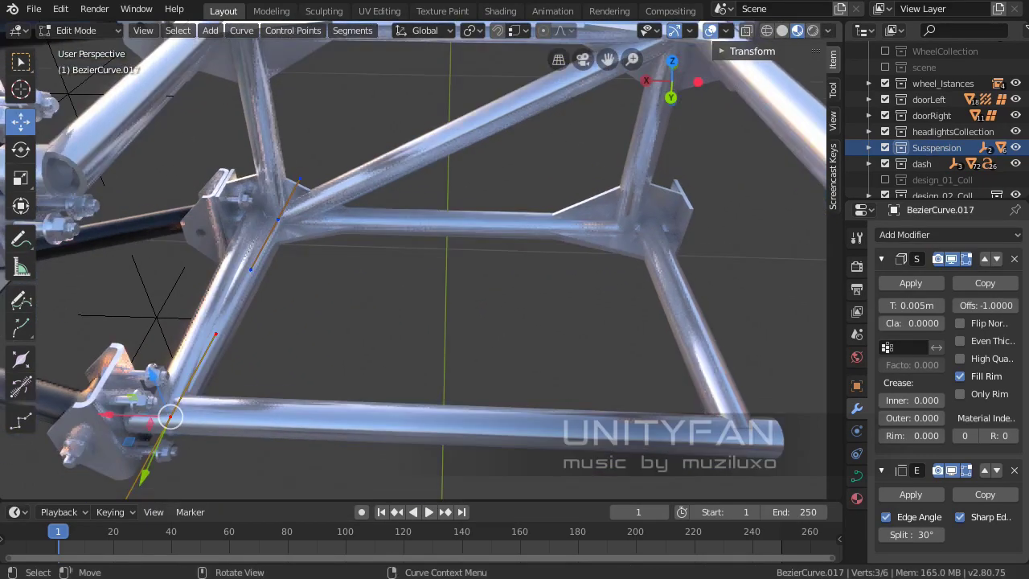
{"action": "mouse_move", "coordinate": [418, 265]}
{"action": "middle_mouse_down"}
{"action": "mouse_move", "coordinate": [450, 241]}
{"action": "mouse_move", "coordinate": [402, 289]}
{"action": "mouse_move", "coordinate": [483, 242]}
{"action": "mouse_move", "coordinate": [418, 281]}
{"action": "mouse_move", "coordinate": [482, 241]}
{"action": "mouse_move", "coordinate": [434, 257]}
{"action": "mouse_move", "coordinate": [450, 226]}
{"action": "middle_mouse_up"}
{"action": "scroll", "coordinate": [418, 265], "scroll_direction": "up", "scroll_amount": 5}
{"action": "key", "text": "Tab"}
- Select the end control points of tube curve BezierCurve.012
{"action": "left_click", "coordinate": [515, 322]}
{"action": "key", "text": "Tab"}
{"action": "key", "text": "l"}
{"action": "scroll", "coordinate": [418, 266], "scroll_direction": "down", "scroll_amount": 3}
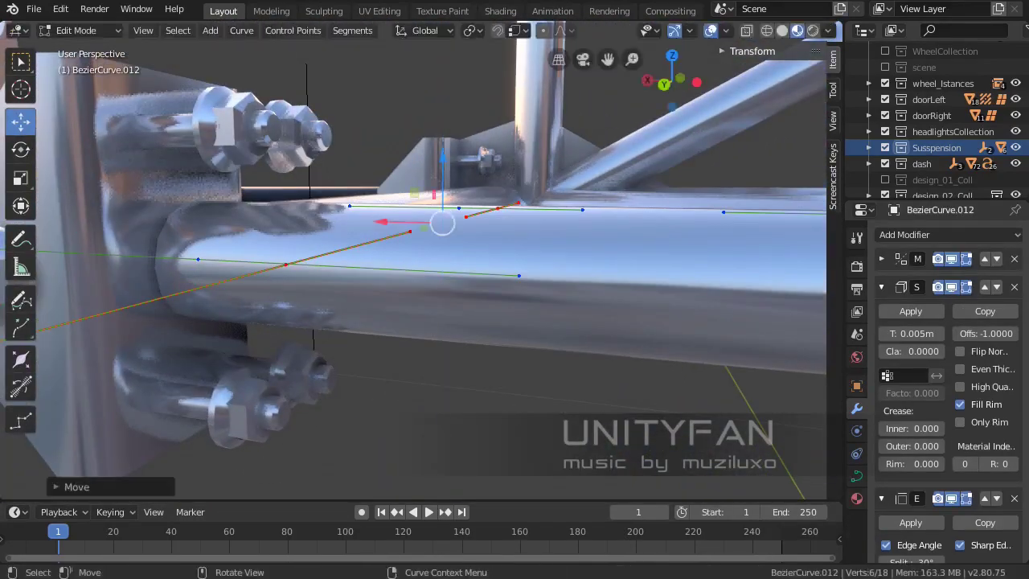
{"action": "mouse_move", "coordinate": [418, 265]}
{"action": "middle_mouse_down"}
{"action": "mouse_move", "coordinate": [466, 241]}
{"action": "mouse_move", "coordinate": [362, 305]}
{"action": "middle_mouse_up"}
{"action": "key", "text": "Tab"}
- Nudge BezierCurve.014's end point into the bolted bracket, then deselect everything
{"action": "scroll", "coordinate": [418, 265], "scroll_direction": "up", "scroll_amount": 3}
{"action": "left_click", "coordinate": [402, 266]}
{"action": "key", "text": "Tab"}
{"action": "left_click", "coordinate": [424, 278]}
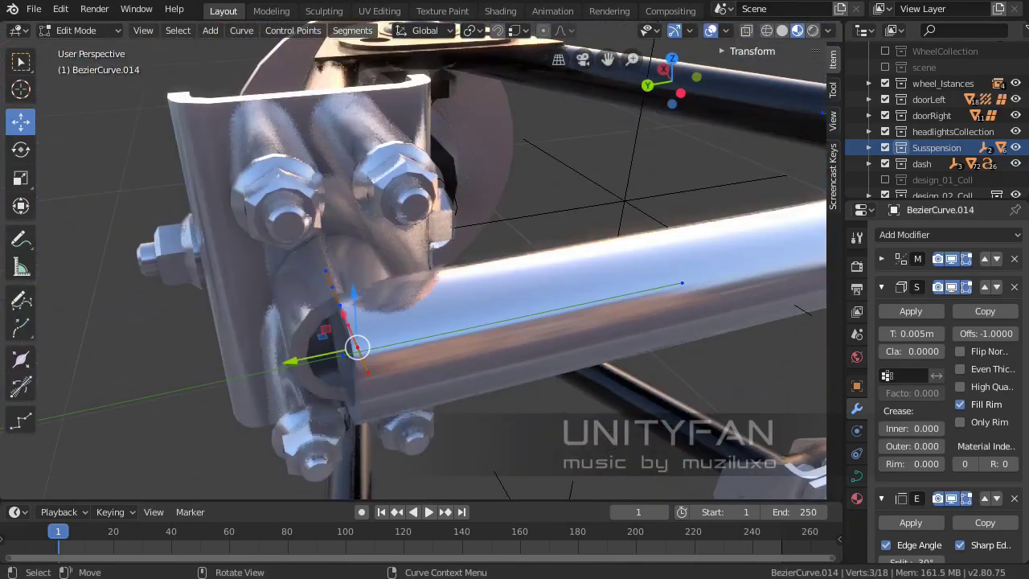
{"action": "left_click_drag", "start_coordinate": [342, 354], "coordinate": [348, 352]}
{"action": "scroll", "coordinate": [345, 354], "scroll_direction": "down", "scroll_amount": 3}
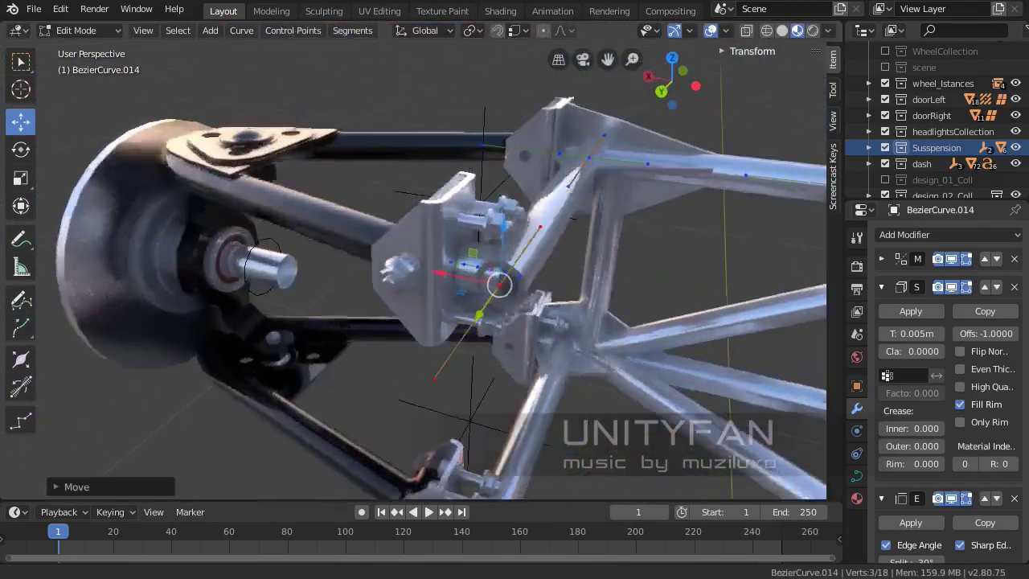
{"action": "middle_click_drag", "start_coordinate": [346, 354], "coordinate": [402, 321]}
{"action": "key", "text": "Tab"}
{"action": "mouse_move", "coordinate": [402, 282]}
{"action": "middle_mouse_down"}
{"action": "mouse_move", "coordinate": [482, 257]}
{"action": "mouse_move", "coordinate": [579, 265]}
{"action": "middle_mouse_up"}
{"action": "key", "text": "alt+a"}
- Duplicate vertices of gusset plate Plane.187 and move the copy toward the bracket
{"action": "left_click", "coordinate": [531, 297]}
{"action": "key", "text": "Tab"}
{"action": "scroll", "coordinate": [412, 273], "scroll_direction": "down", "scroll_amount": 3}
{"action": "scroll", "coordinate": [412, 274], "scroll_direction": "up", "scroll_amount": 3}
{"action": "middle_click_drag", "start_coordinate": [411, 274], "coordinate": [418, 257]}
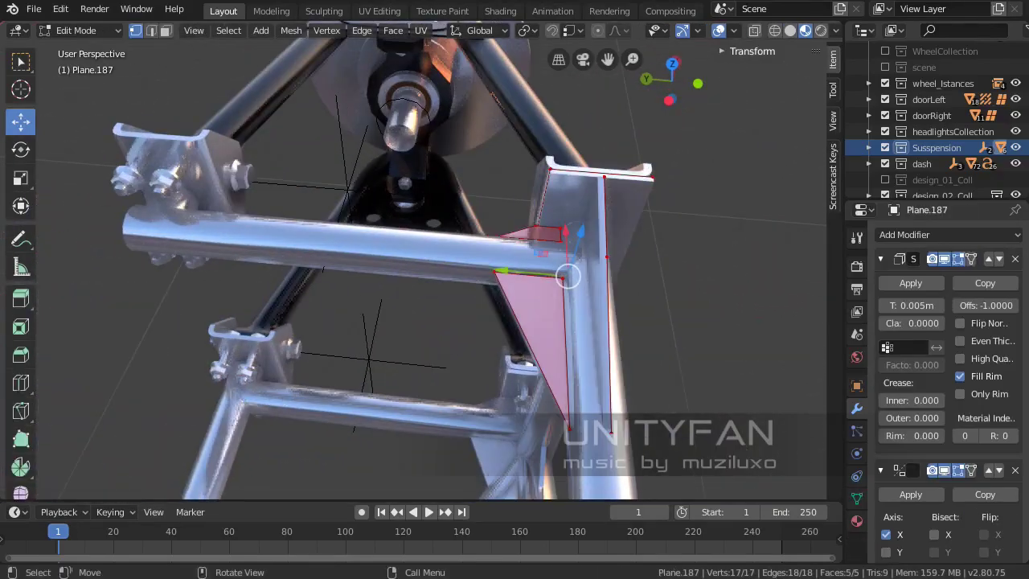
{"action": "key", "text": "shift+d"}
{"action": "key", "text": "Escape"}
{"action": "scroll", "coordinate": [515, 273], "scroll_direction": "up", "scroll_amount": 3}
{"action": "key", "text": "g"}
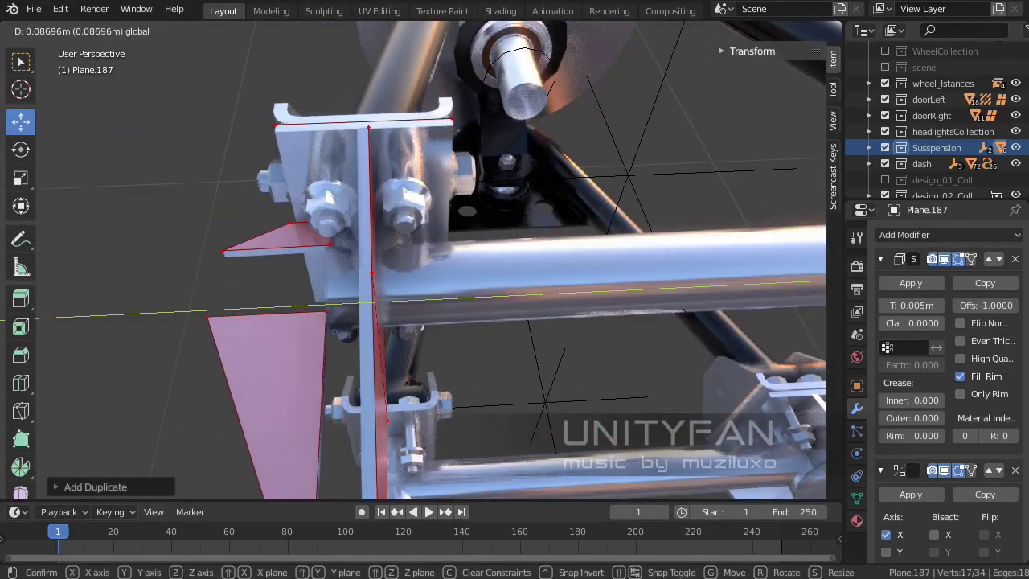
{"action": "key", "text": "Return"}
{"action": "scroll", "coordinate": [434, 265], "scroll_direction": "up", "scroll_amount": 2}
{"action": "mouse_move", "coordinate": [434, 265]}
{"action": "middle_mouse_down"}
{"action": "mouse_move", "coordinate": [458, 266]}
{"action": "mouse_move", "coordinate": [451, 242]}
{"action": "mouse_move", "coordinate": [450, 265]}
{"action": "mouse_move", "coordinate": [498, 265]}
{"action": "mouse_move", "coordinate": [482, 266]}
{"action": "middle_mouse_up"}
{"action": "key", "text": "g"}
{"action": "key", "text": "Return"}
- Move the selected points of tube curve BezierCurve.014 to a new position
{"action": "key", "text": "Tab"}
{"action": "left_click", "coordinate": [514, 322]}
{"action": "key", "text": "Tab"}
{"action": "key", "text": "g"}
{"action": "key", "text": "Return"}
- Move the Plane.187 gusset geometry along the Y axis
{"action": "key", "text": "Tab"}
{"action": "left_click", "coordinate": [322, 273]}
{"action": "key", "text": "Tab"}
{"action": "key", "text": "g"}
{"action": "key", "text": "x"}
{"action": "key", "text": "Escape"}
{"action": "key", "text": "g"}
{"action": "key", "text": "y"}
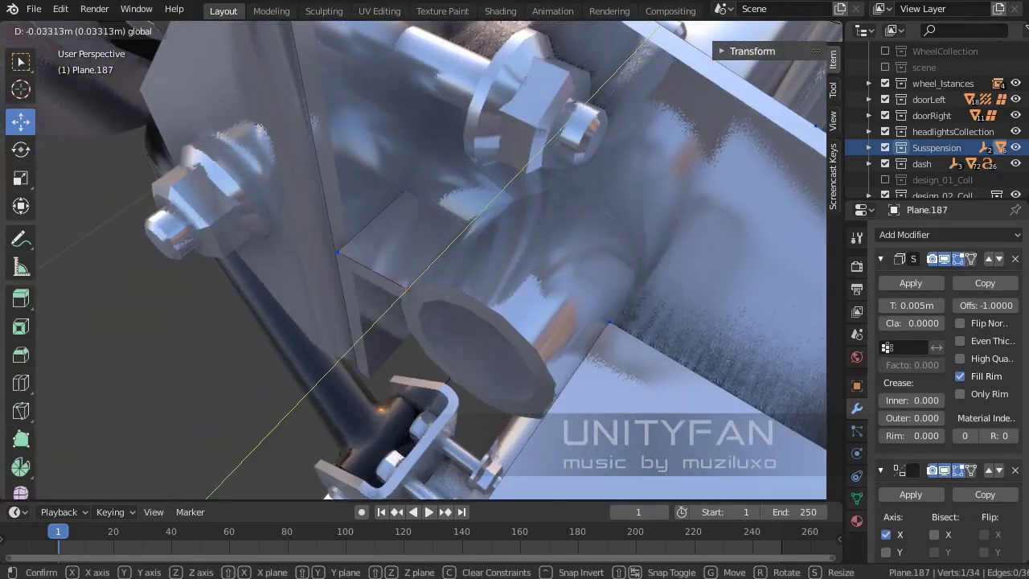
{"action": "key", "text": "Return"}
{"action": "mouse_move", "coordinate": [471, 154]}
{"action": "middle_mouse_down"}
{"action": "mouse_move", "coordinate": [349, 239]}
{"action": "mouse_move", "coordinate": [333, 268]}
{"action": "mouse_move", "coordinate": [327, 241]}
{"action": "middle_mouse_up"}
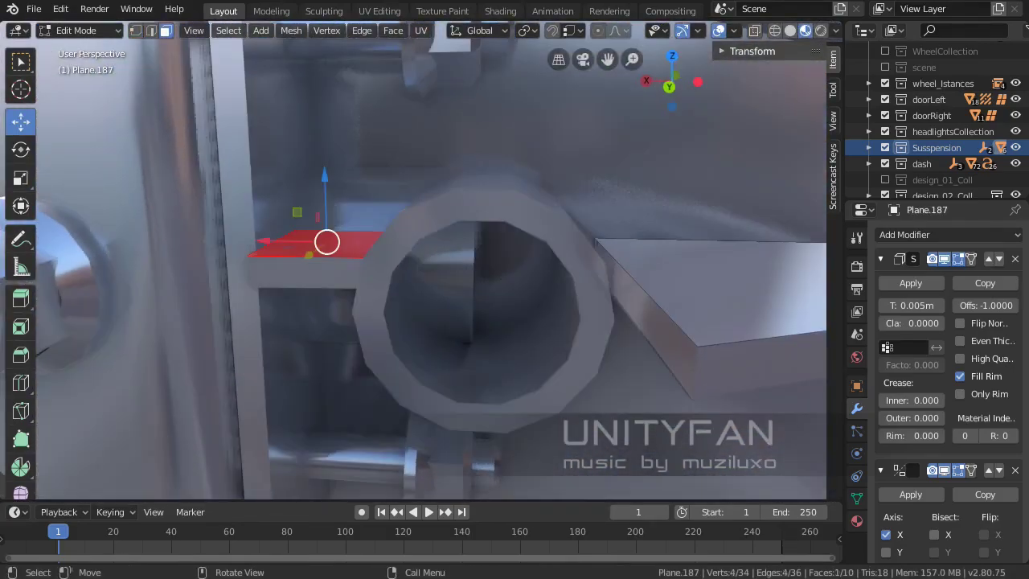
{"action": "middle_click_drag", "start_coordinate": [434, 266], "coordinate": [531, 273]}
- Select plate faces and edges, grow the selection, and separate it into a new plate object
{"action": "left_click", "coordinate": [724, 257], "text": "shift"}
{"action": "key", "text": "2"}
{"action": "scroll", "coordinate": [435, 265], "scroll_direction": "down", "scroll_amount": 2}
{"action": "left_click", "coordinate": [281, 229], "text": "shift"}
{"action": "middle_click_drag", "start_coordinate": [434, 265], "coordinate": [522, 273]}
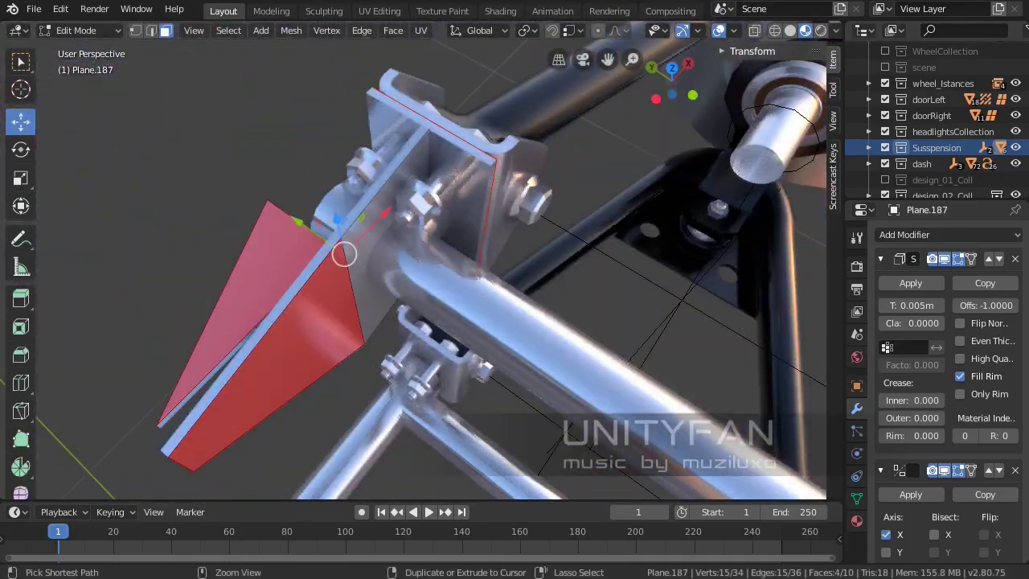
{"action": "scroll", "coordinate": [434, 265], "scroll_direction": "up", "scroll_amount": 2}
{"action": "key", "text": "ctrl+KP_Add"}
{"action": "middle_click_drag", "start_coordinate": [434, 266], "coordinate": [547, 277]}
{"action": "left_click", "coordinate": [340, 287]}
{"action": "key", "text": "Tab"}
- Select a single corner vertex of the new plate Plane.188 to reshape it
{"action": "middle_click_drag", "start_coordinate": [434, 266], "coordinate": [531, 270]}
{"action": "middle_click_drag", "start_coordinate": [434, 266], "coordinate": [523, 273]}
{"action": "key", "text": "Tab"}
{"action": "scroll", "coordinate": [434, 265], "scroll_direction": "up", "scroll_amount": 2}
{"action": "mouse_move", "coordinate": [434, 265]}
{"action": "middle_mouse_down"}
{"action": "mouse_move", "coordinate": [595, 277]}
{"action": "mouse_move", "coordinate": [482, 273]}
{"action": "mouse_move", "coordinate": [562, 282]}
{"action": "mouse_move", "coordinate": [483, 274]}
{"action": "mouse_move", "coordinate": [530, 282]}
{"action": "middle_mouse_up"}
{"action": "scroll", "coordinate": [435, 265], "scroll_direction": "up", "scroll_amount": 2}
{"action": "left_click", "coordinate": [395, 239]}
{"action": "key", "text": "Tab"}
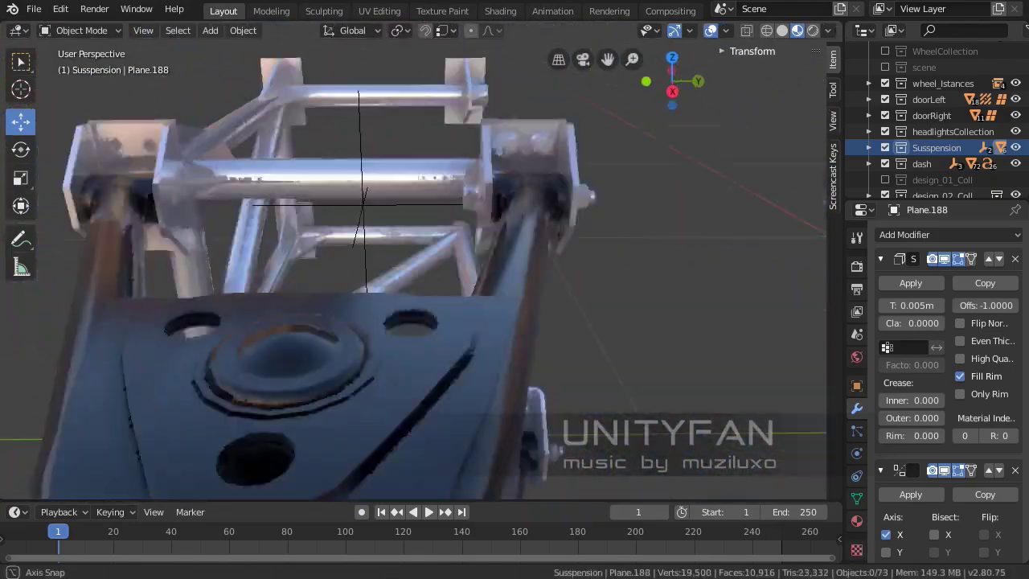
- Inspect the bolt cylinder's geometry in Look Dev shading and delete an unwanted object
{"action": "left_click", "coordinate": [434, 281]}
{"action": "key", "text": "KP_Decimal"}
{"action": "key", "text": "Tab"}
{"action": "middle_click_drag", "start_coordinate": [434, 282], "coordinate": [483, 290]}
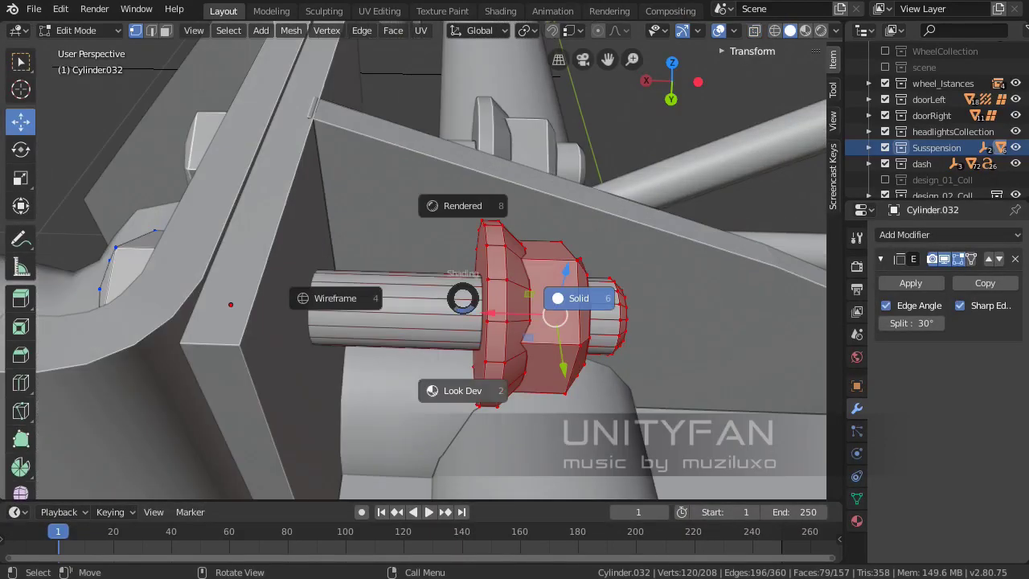
{"action": "key", "text": "2"}
{"action": "middle_click_drag", "start_coordinate": [418, 265], "coordinate": [483, 241]}
{"action": "key", "text": "Tab"}
{"action": "middle_click_drag", "start_coordinate": [414, 265], "coordinate": [483, 241]}
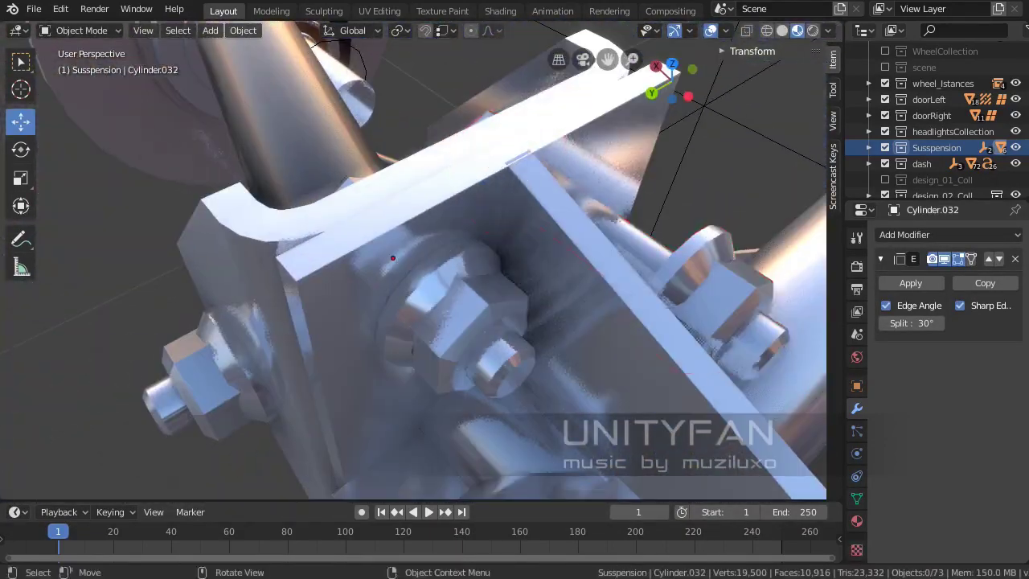
{"action": "key", "text": "Delete"}
- In a right-side wireframe view, duplicate bolt Cylinder.032 beside the original
{"action": "left_click", "coordinate": [336, 333]}
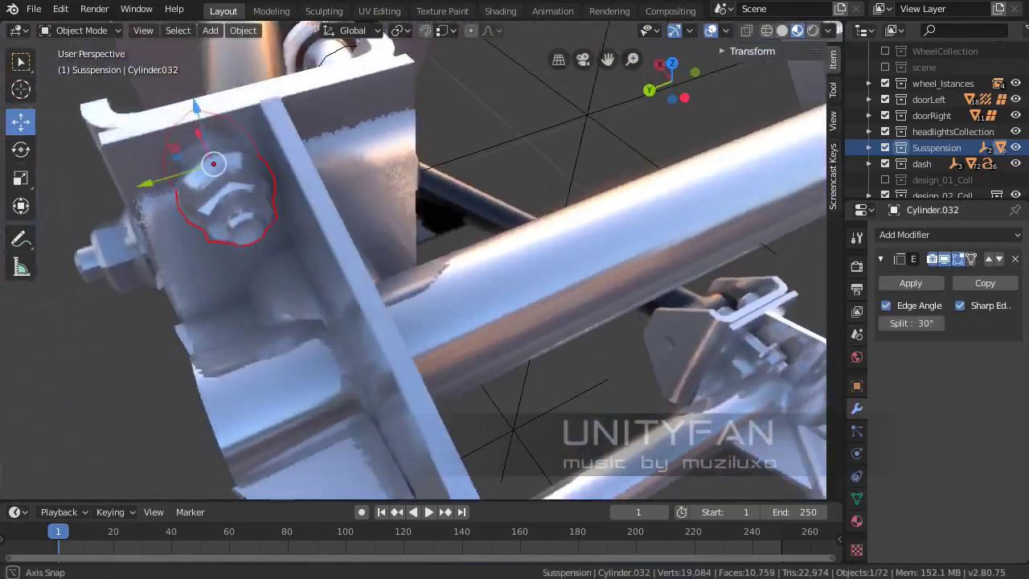
{"action": "middle_click_drag", "start_coordinate": [418, 265], "coordinate": [483, 241]}
{"action": "key", "text": "KP_3"}
{"action": "key", "text": "z"}
{"action": "left_click", "coordinate": [238, 255]}
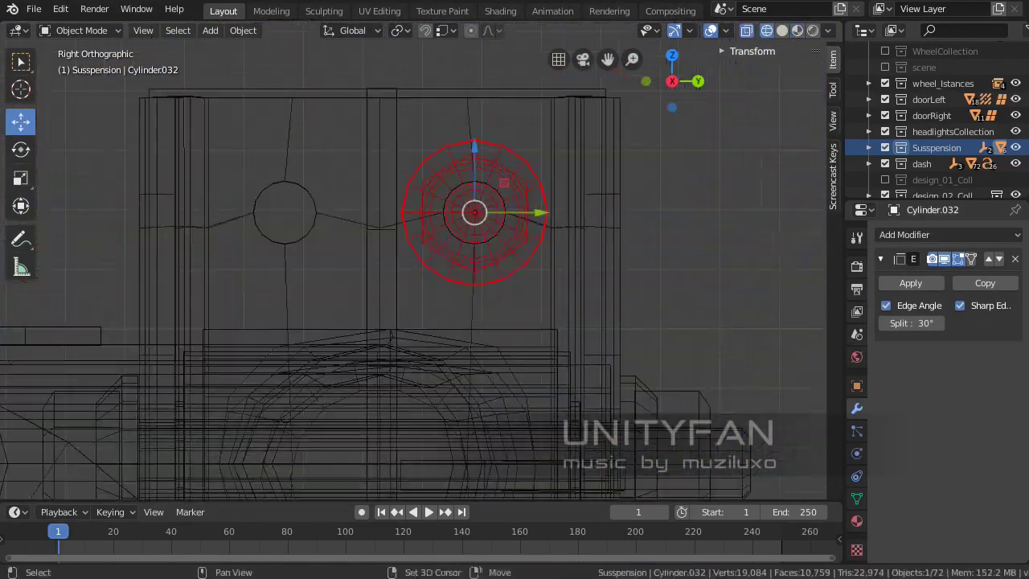
{"action": "key", "text": "shift+d"}
{"action": "key", "text": "Return"}
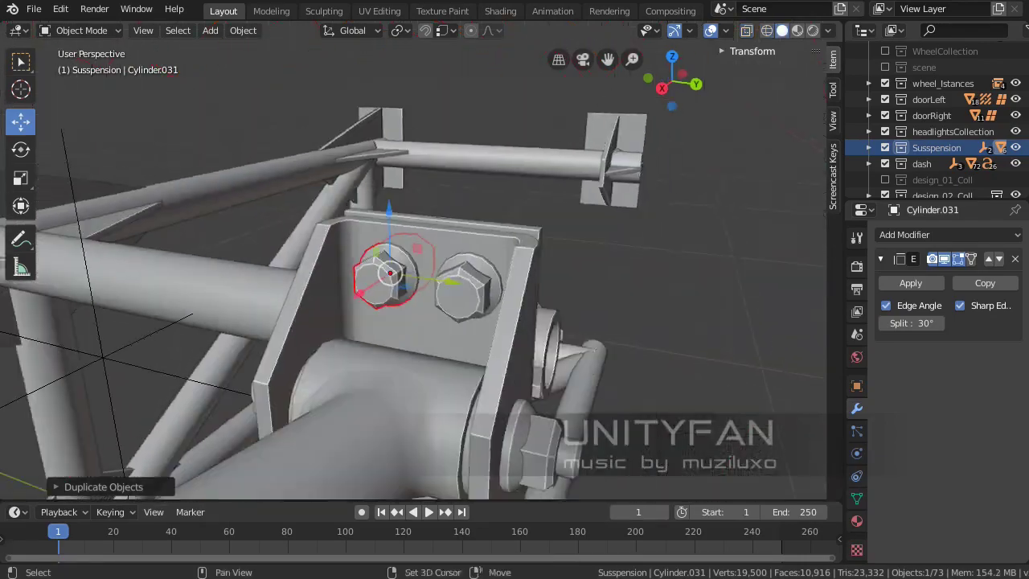
- Move the bolt copy along Z to the correct height in side wireframe view
{"action": "middle_click_drag", "start_coordinate": [390, 274], "coordinate": [376, 117]}
{"action": "key", "text": "KP_3"}
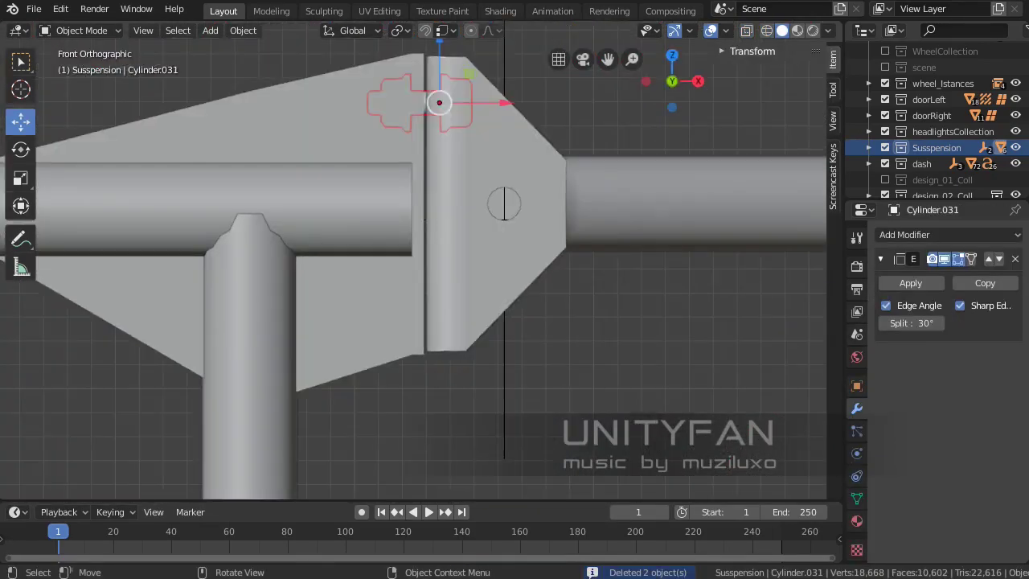
{"action": "key", "text": "z"}
{"action": "left_click", "coordinate": [245, 118]}
{"action": "key", "text": "Escape"}
{"action": "scroll", "coordinate": [414, 265], "scroll_direction": "up", "scroll_amount": 5}
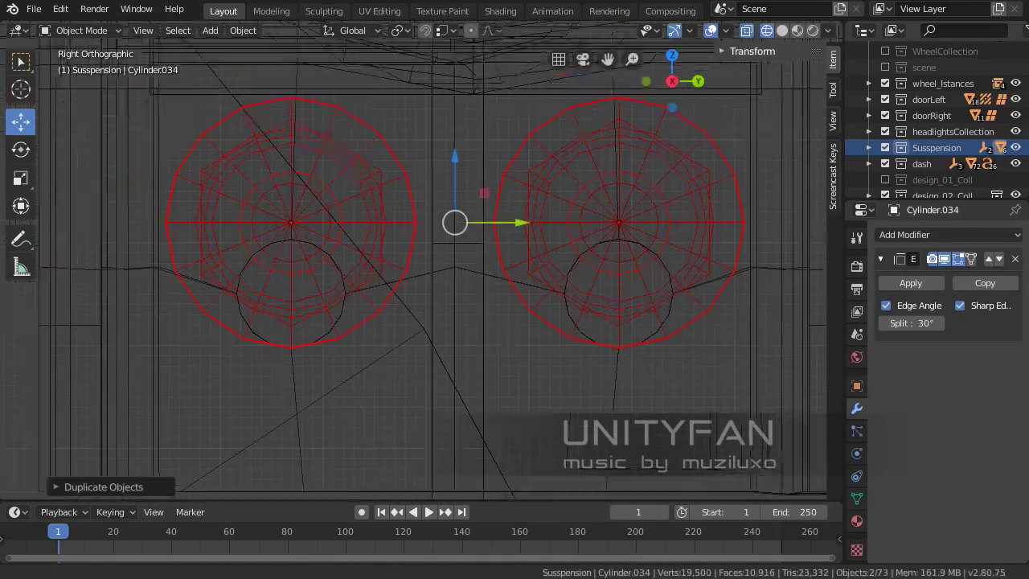
{"action": "key", "text": "g"}
{"action": "key", "text": "z"}
{"action": "key", "text": "Return"}
{"action": "mouse_move", "coordinate": [474, 306]}
{"action": "middle_mouse_down"}
{"action": "mouse_move", "coordinate": [430, 273]}
{"action": "mouse_move", "coordinate": [335, 320]}
{"action": "mouse_move", "coordinate": [219, 170]}
{"action": "mouse_move", "coordinate": [337, 242]}
{"action": "mouse_move", "coordinate": [418, 242]}
{"action": "middle_mouse_up"}
- Add a face to the gusset plate and push it along Y down the tube
{"action": "left_click", "coordinate": [650, 104]}
{"action": "key", "text": "Tab"}
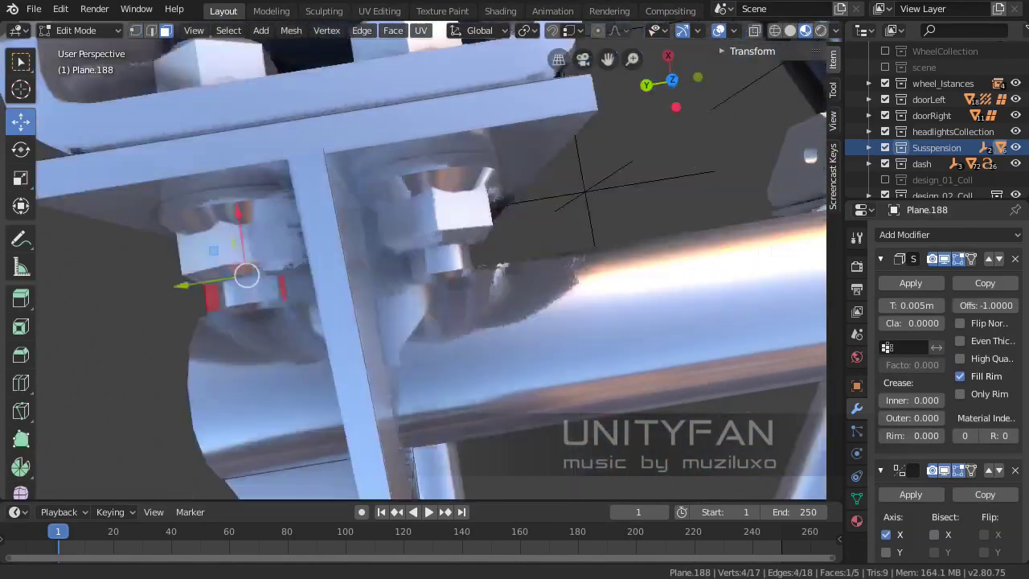
{"action": "key", "text": "g"}
{"action": "key", "text": "y"}
{"action": "left_click", "coordinate": [356, 196]}
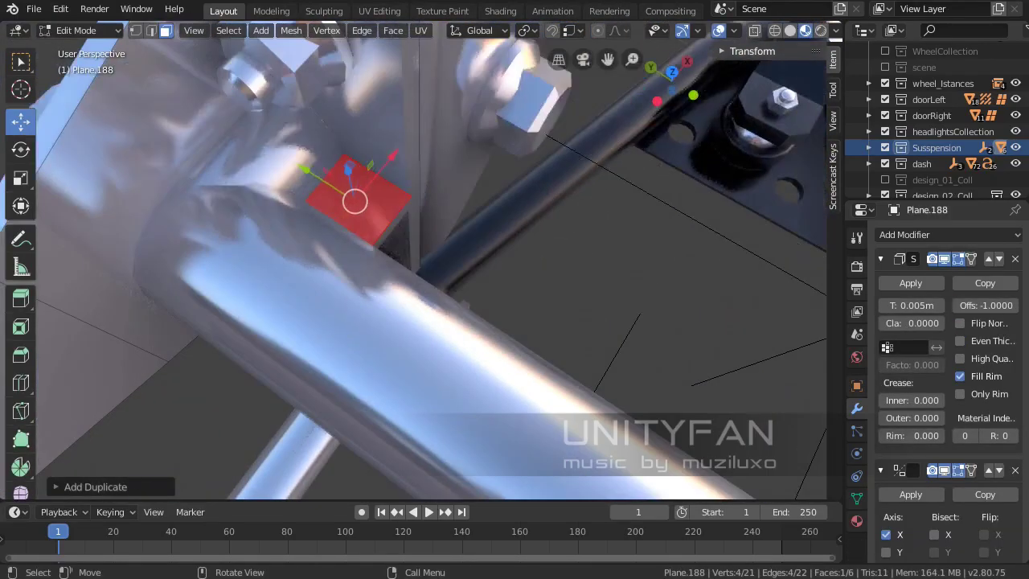
{"action": "mouse_move", "coordinate": [356, 196]}
{"action": "middle_mouse_down"}
{"action": "mouse_move", "coordinate": [485, 275]}
{"action": "mouse_move", "coordinate": [241, 199]}
{"action": "mouse_move", "coordinate": [715, 226]}
{"action": "mouse_move", "coordinate": [482, 241]}
{"action": "mouse_move", "coordinate": [363, 159]}
{"action": "mouse_move", "coordinate": [344, 197]}
{"action": "middle_mouse_up"}
{"action": "key", "text": "Tab"}
{"action": "left_click", "coordinate": [716, 227]}
{"action": "key", "text": "Tab"}
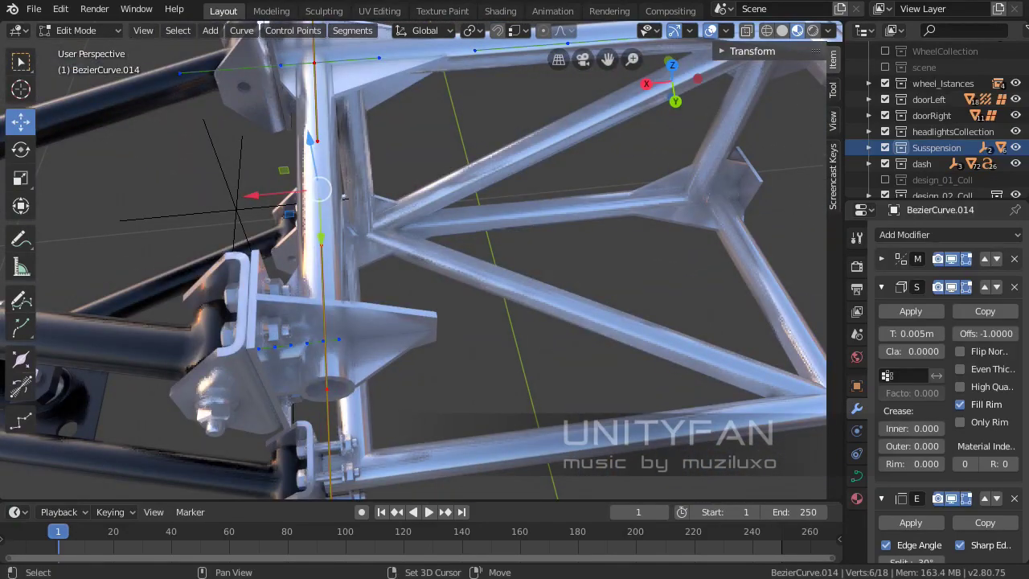
- Duplicate BezierCurve.014's points and slide the copy along X onto the centre tube
{"action": "key", "text": "shift+d"}
{"action": "key", "text": "x"}
{"action": "key", "text": "g"}
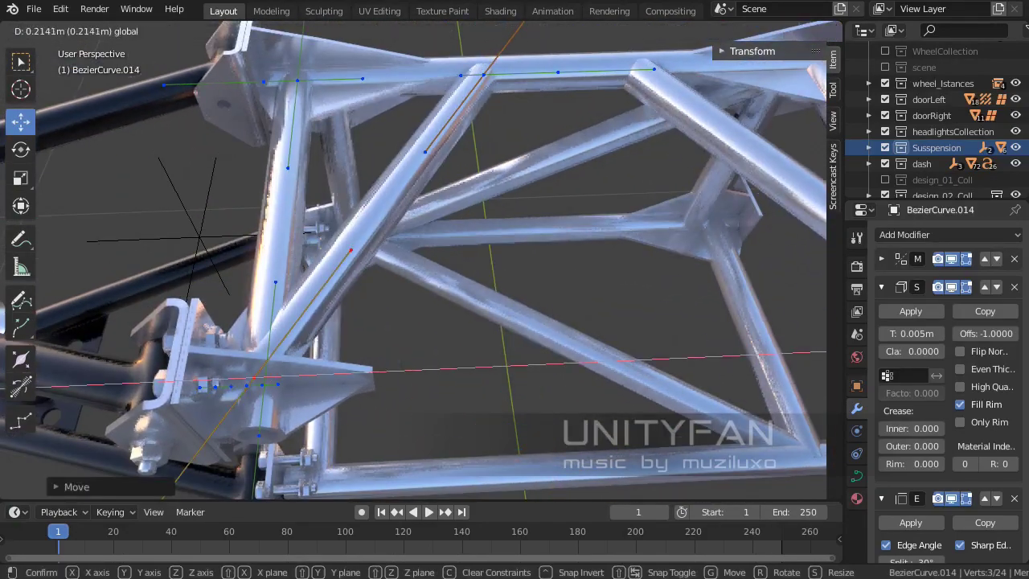
{"action": "key", "text": "Escape"}
{"action": "middle_click_drag", "start_coordinate": [418, 266], "coordinate": [482, 241]}
{"action": "key", "text": "g"}
{"action": "key", "text": "Return"}
{"action": "scroll", "coordinate": [413, 265], "scroll_direction": "down", "scroll_amount": 5}
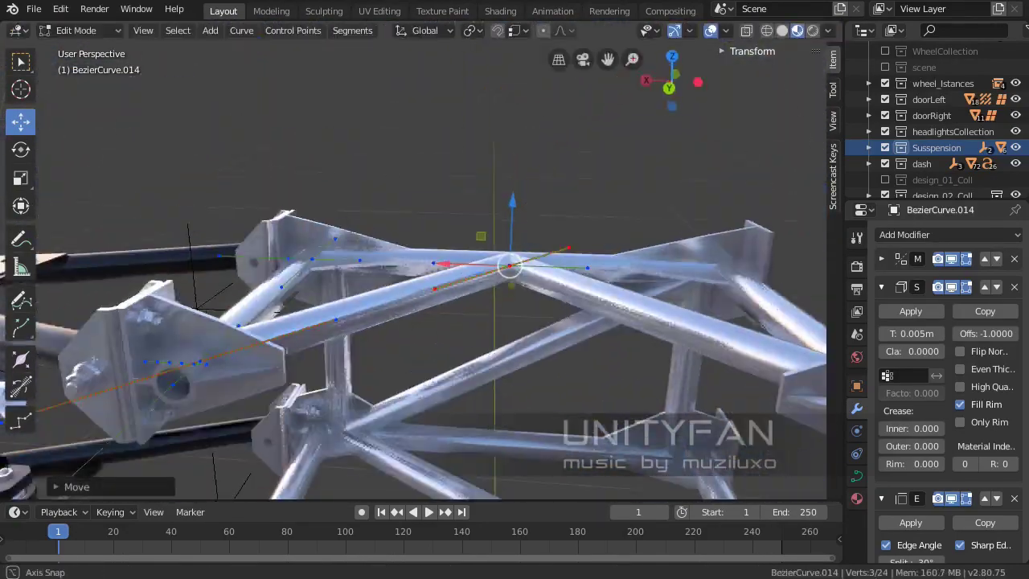
{"action": "middle_click_drag", "start_coordinate": [414, 266], "coordinate": [499, 265]}
{"action": "key", "text": "Tab"}
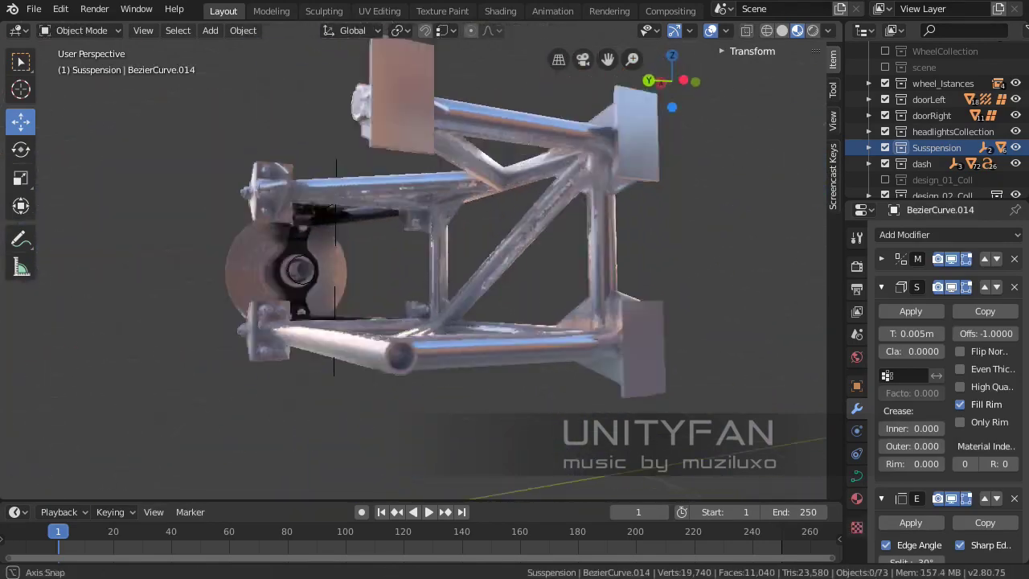
- Check the frame inside the car, then box-select the wheel and tire objects and isolate them
{"action": "middle_click_drag", "start_coordinate": [413, 265], "coordinate": [482, 241]}
{"action": "scroll", "coordinate": [414, 265], "scroll_direction": "up", "scroll_amount": 3}
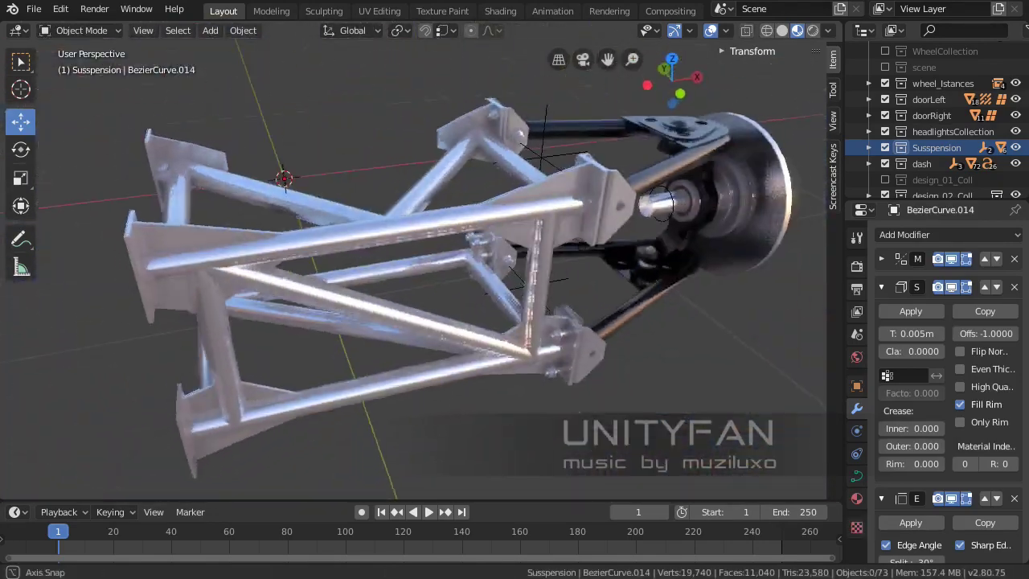
{"action": "middle_click_drag", "start_coordinate": [413, 266], "coordinate": [482, 249]}
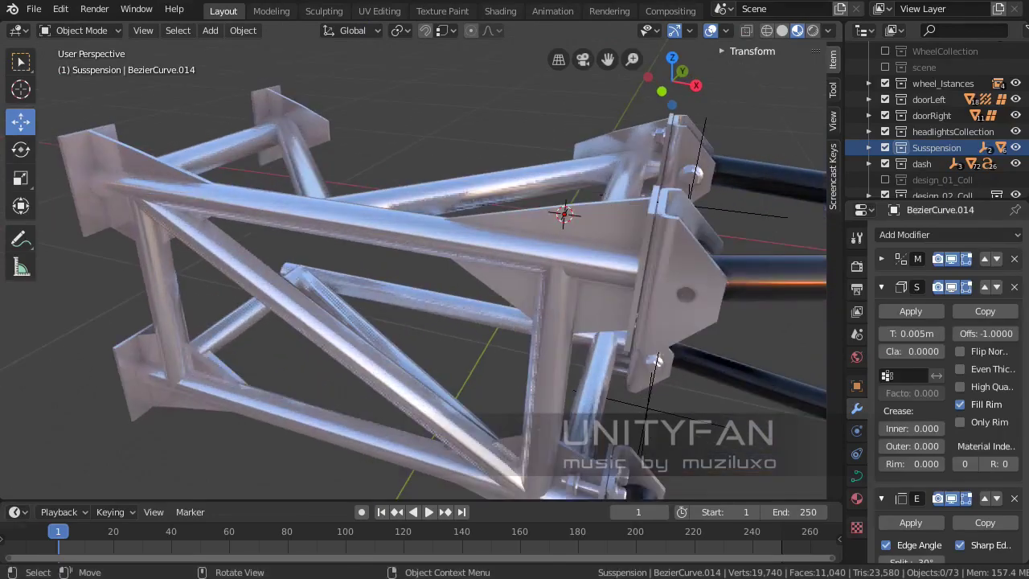
{"action": "scroll", "coordinate": [413, 265], "scroll_direction": "up", "scroll_amount": 2}
{"action": "middle_click_drag", "start_coordinate": [413, 266], "coordinate": [531, 241]}
{"action": "scroll", "coordinate": [413, 266], "scroll_direction": "up", "scroll_amount": 2}
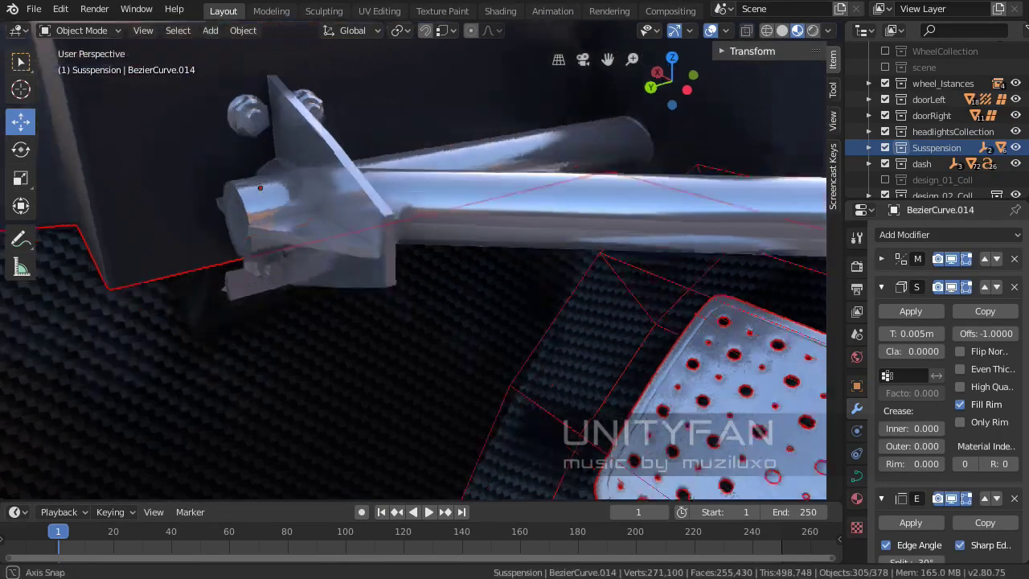
{"action": "middle_click_drag", "start_coordinate": [414, 266], "coordinate": [530, 241]}
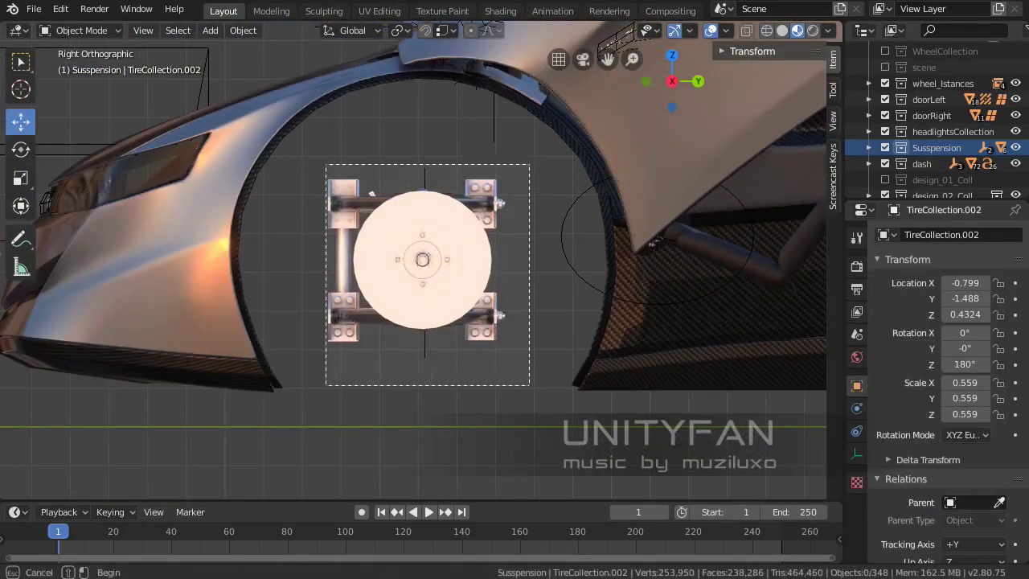
{"action": "left_click_drag", "start_coordinate": [325, 165], "coordinate": [529, 385]}
{"action": "key", "text": "shift+h"}
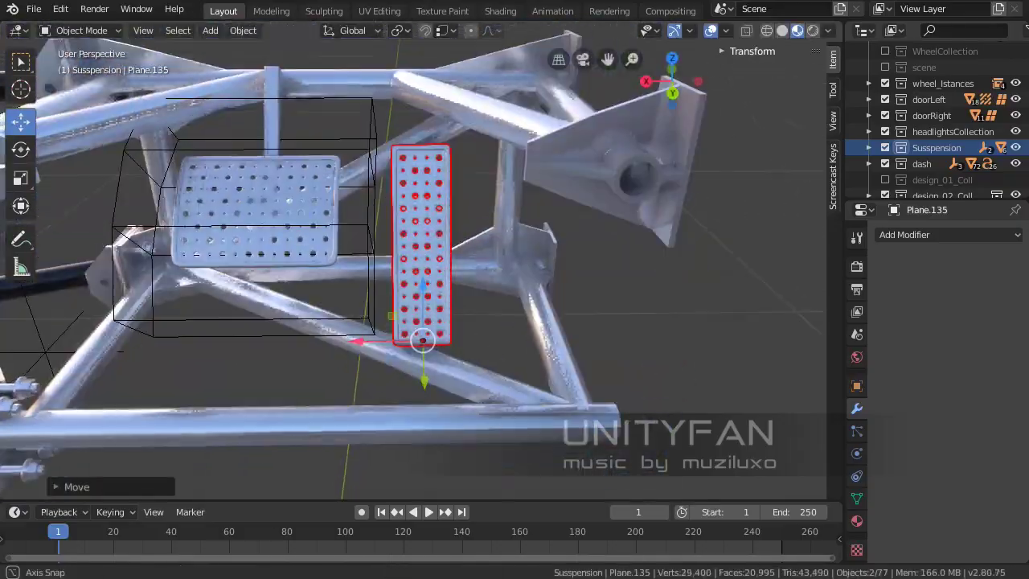
- Place upright perforated plate Plane.135 beside the flat one, then reposition a tube control point
{"action": "mouse_move", "coordinate": [418, 265]}
{"action": "middle_mouse_down"}
{"action": "mouse_move", "coordinate": [482, 241]}
{"action": "mouse_move", "coordinate": [418, 274]}
{"action": "mouse_move", "coordinate": [402, 265]}
{"action": "mouse_move", "coordinate": [482, 249]}
{"action": "mouse_move", "coordinate": [466, 257]}
{"action": "mouse_move", "coordinate": [434, 266]}
{"action": "mouse_move", "coordinate": [482, 233]}
{"action": "mouse_move", "coordinate": [419, 265]}
{"action": "mouse_move", "coordinate": [579, 221]}
{"action": "middle_mouse_up"}
{"action": "key", "text": "alt+a"}
{"action": "key", "text": "Tab"}
{"action": "key", "text": "g"}
- Flatten BezierCurve.018's points to Y 0 and move them into position
{"action": "key", "text": "g"}
{"action": "key", "text": "Return"}
{"action": "key", "text": "s"}
{"action": "key", "text": "y"}
{"action": "key", "text": "0"}
{"action": "key", "text": "Return"}
{"action": "key", "text": "g"}
{"action": "key", "text": "Return"}
- Extrude the tube curve's end along X to run along the frame's top crossbar
{"action": "key", "text": "Tab"}
{"action": "key", "text": "Tab"}
{"action": "key", "text": "e"}
{"action": "key", "text": "x"}
{"action": "key", "text": "Return"}
- Extend the crossbar with another X-aligned extruded segment and adjust its control point's X coordinate
{"action": "left_click", "coordinate": [857, 476]}
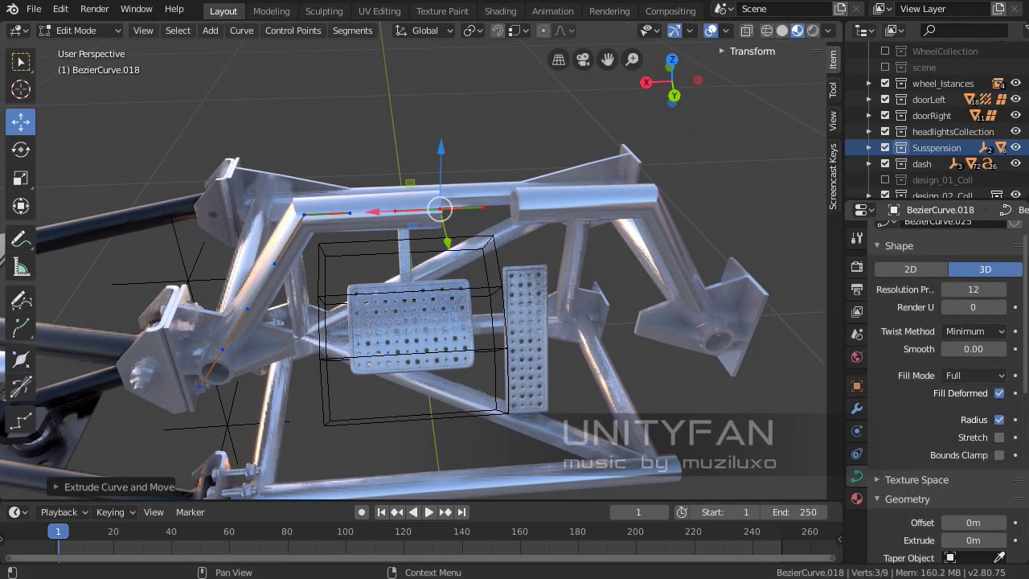
{"action": "scroll", "coordinate": [941, 386], "scroll_direction": "down", "scroll_amount": 2}
{"action": "scroll", "coordinate": [941, 386], "scroll_direction": "down", "scroll_amount": 4}
{"action": "scroll", "coordinate": [941, 386], "scroll_direction": "down", "scroll_amount": 2}
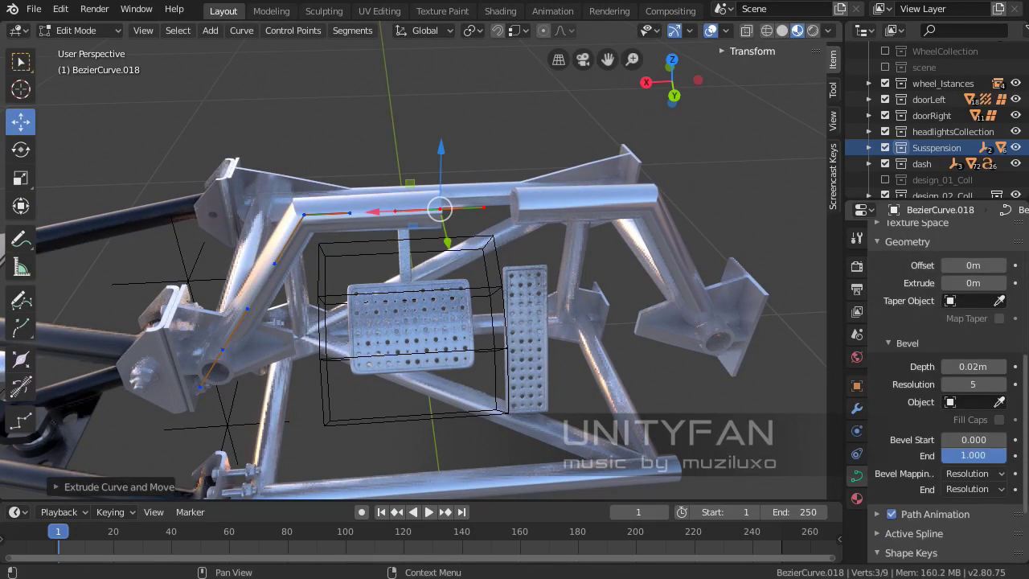
{"action": "scroll", "coordinate": [941, 386], "scroll_direction": "down", "scroll_amount": 1}
{"action": "mouse_move", "coordinate": [435, 266]}
{"action": "middle_mouse_down"}
{"action": "mouse_move", "coordinate": [498, 249]}
{"action": "mouse_move", "coordinate": [451, 257]}
{"action": "middle_mouse_up"}
{"action": "key", "text": "g"}
{"action": "key", "text": "x"}
{"action": "key", "text": "Return"}
{"action": "key", "text": "e"}
{"action": "key", "text": "Return"}
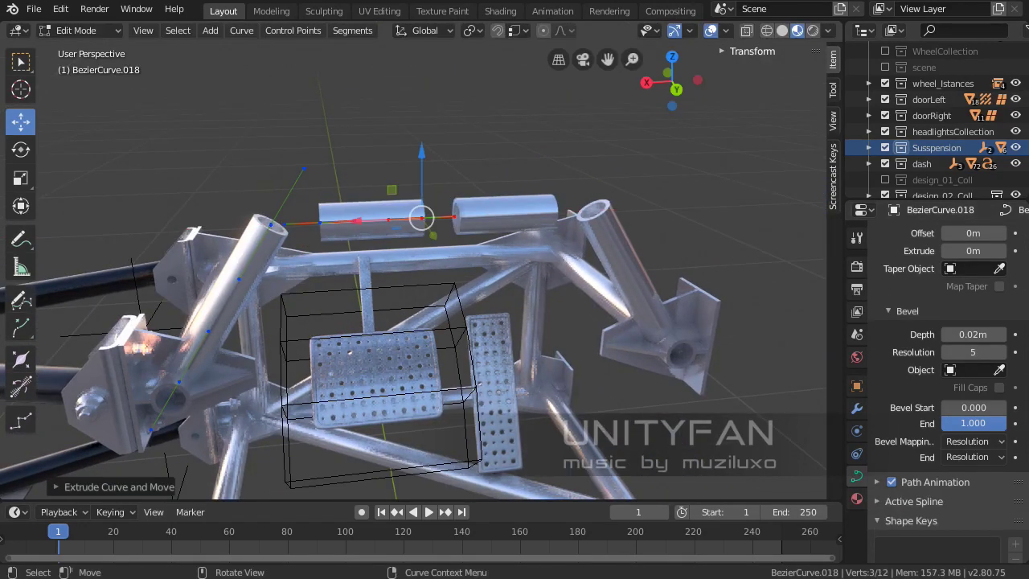
{"action": "double_click", "coordinate": [748, 90]}
{"action": "mouse_move", "coordinate": [434, 265]}
{"action": "middle_mouse_down"}
{"action": "mouse_move", "coordinate": [467, 258]}
{"action": "mouse_move", "coordinate": [498, 274]}
{"action": "mouse_move", "coordinate": [418, 258]}
{"action": "mouse_move", "coordinate": [499, 273]}
{"action": "mouse_move", "coordinate": [418, 257]}
{"action": "mouse_move", "coordinate": [482, 270]}
{"action": "middle_mouse_up"}
{"action": "key", "text": "Tab"}
{"action": "key", "text": "Tab"}
- Duplicate the crossbar front-to-back along Y and separate the copy into its own curve
{"action": "key", "text": "shift+d"}
{"action": "key", "text": "y"}
{"action": "key", "text": "Return"}
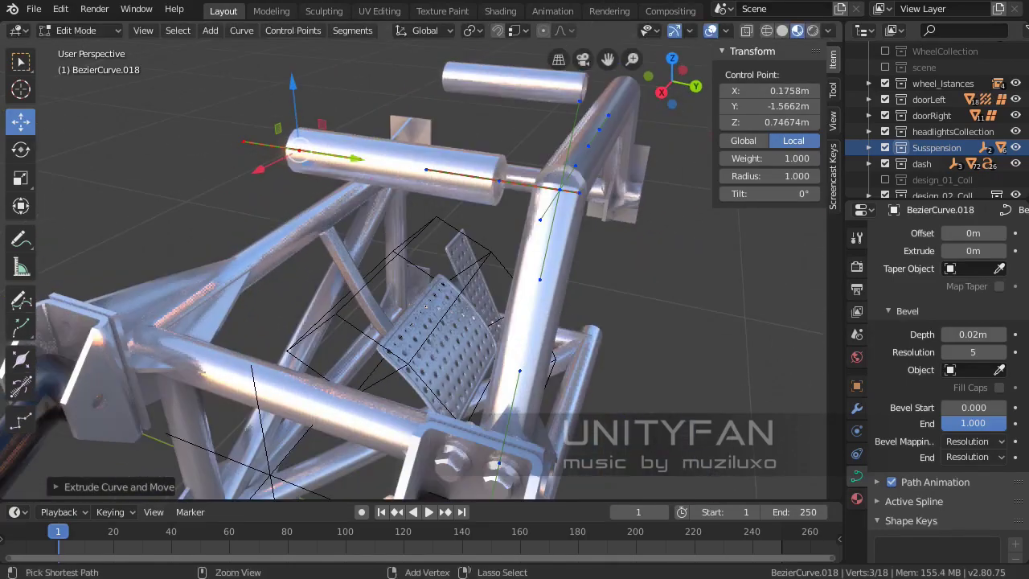
{"action": "key", "text": "Return"}
{"action": "key", "text": "Tab"}
{"action": "key", "text": "Tab"}
{"action": "key", "text": "g"}
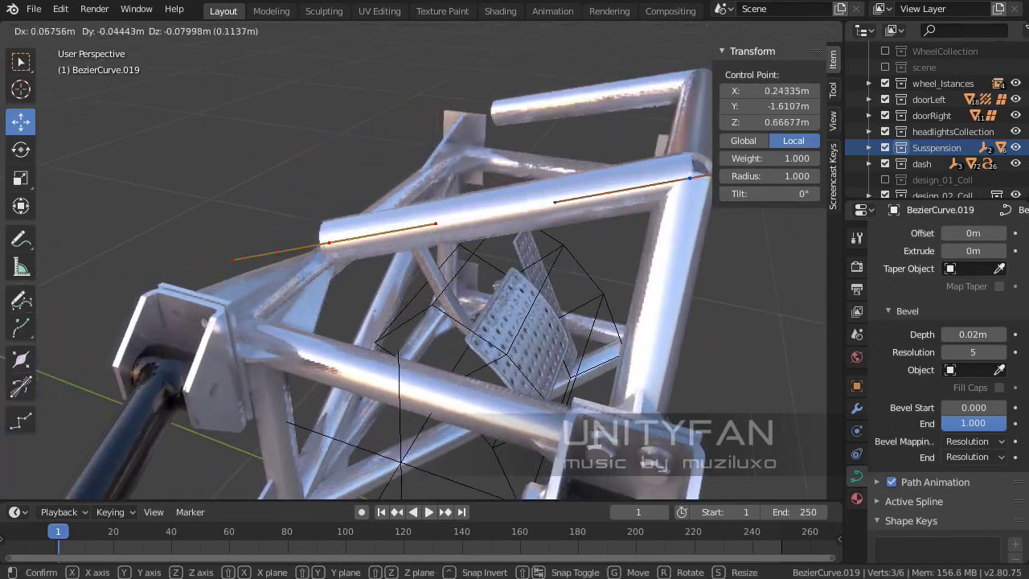
{"action": "key", "text": "Return"}
{"action": "middle_click_drag", "start_coordinate": [418, 266], "coordinate": [475, 278]}
{"action": "scroll", "coordinate": [412, 265], "scroll_direction": "down", "scroll_amount": 5}
{"action": "middle_click_drag", "start_coordinate": [412, 265], "coordinate": [542, 294]}
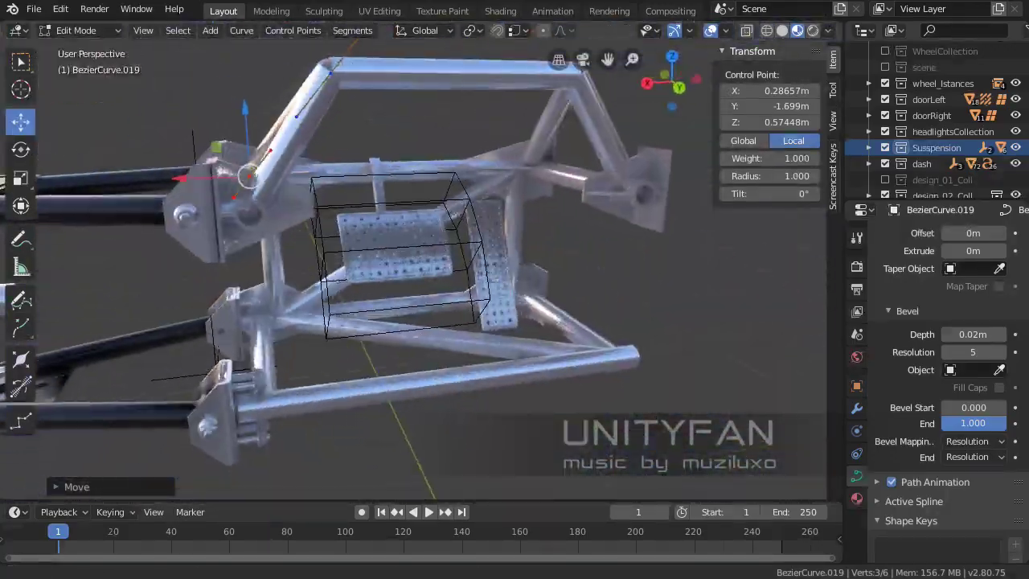
{"action": "scroll", "coordinate": [411, 266], "scroll_direction": "up", "scroll_amount": 5}
{"action": "mouse_move", "coordinate": [411, 265]}
{"action": "middle_mouse_down"}
{"action": "mouse_move", "coordinate": [463, 277]}
{"action": "mouse_move", "coordinate": [378, 266]}
{"action": "middle_mouse_up"}
{"action": "key", "text": "Tab"}
- Fit the lower tube's end and the new crossbar's end point to the frame joints
{"action": "left_click", "coordinate": [459, 126]}
{"action": "key", "text": "Tab"}
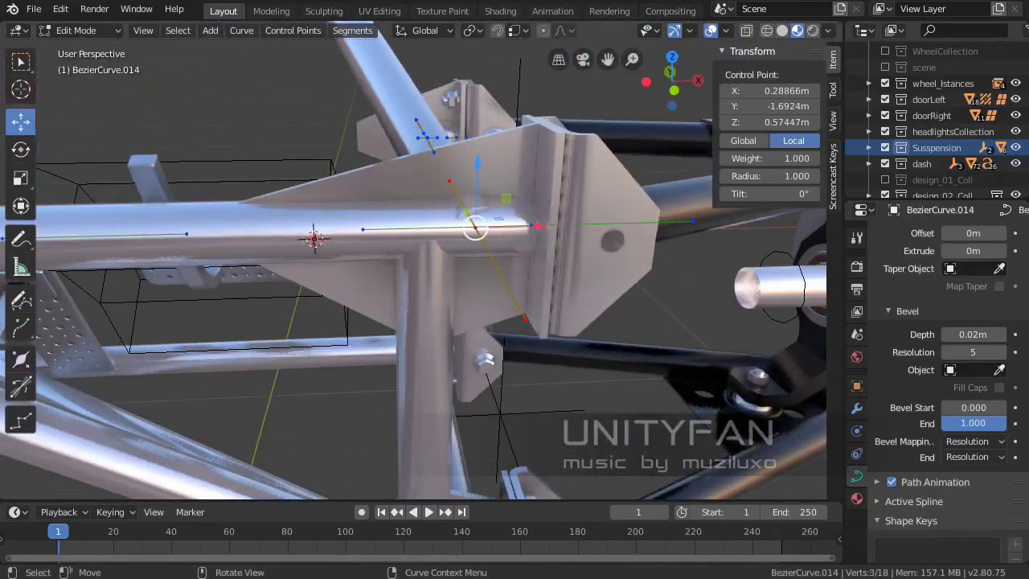
{"action": "scroll", "coordinate": [443, 165], "scroll_direction": "up", "scroll_amount": 3}
{"action": "left_click_drag", "start_coordinate": [482, 161], "coordinate": [481, 161]}
{"action": "mouse_move", "coordinate": [412, 266]}
{"action": "middle_mouse_down"}
{"action": "mouse_move", "coordinate": [451, 266]}
{"action": "mouse_move", "coordinate": [418, 265]}
{"action": "middle_mouse_up"}
{"action": "key", "text": "Tab"}
{"action": "left_click", "coordinate": [354, 241]}
{"action": "key", "text": "Tab"}
{"action": "key", "text": "g"}
{"action": "left_click", "coordinate": [346, 123]}
{"action": "scroll", "coordinate": [347, 124], "scroll_direction": "down", "scroll_amount": 3}
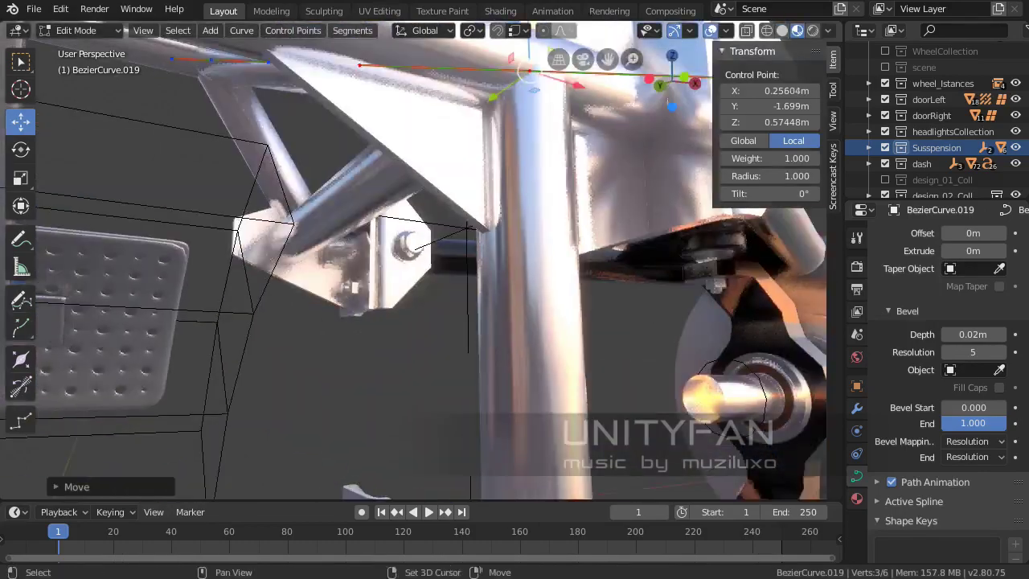
{"action": "middle_click_drag", "start_coordinate": [346, 123], "coordinate": [289, 129]}
{"action": "middle_click_drag", "start_coordinate": [402, 265], "coordinate": [450, 242]}
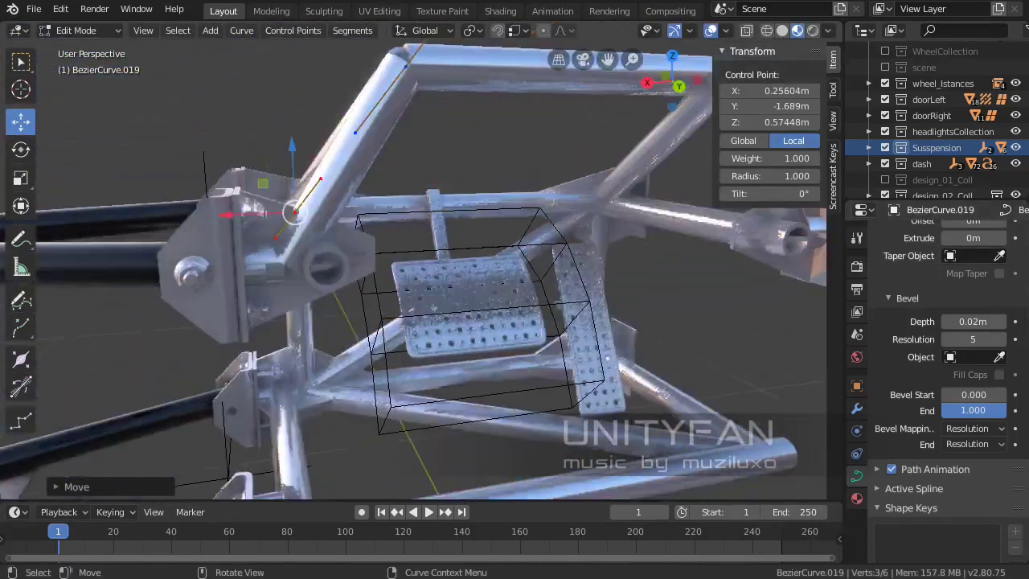
- Snap the slanted tube's end to the joint, then edit gusset plate Plane.188's vertices
{"action": "key", "text": "Tab"}
{"action": "left_click", "coordinate": [483, 241]}
{"action": "key", "text": "Tab"}
{"action": "middle_click_drag", "start_coordinate": [402, 265], "coordinate": [451, 241]}
{"action": "key", "text": "Tab"}
{"action": "left_click", "coordinate": [370, 183], "text": "shift"}
{"action": "key", "text": "Tab"}
{"action": "key", "text": "Return"}
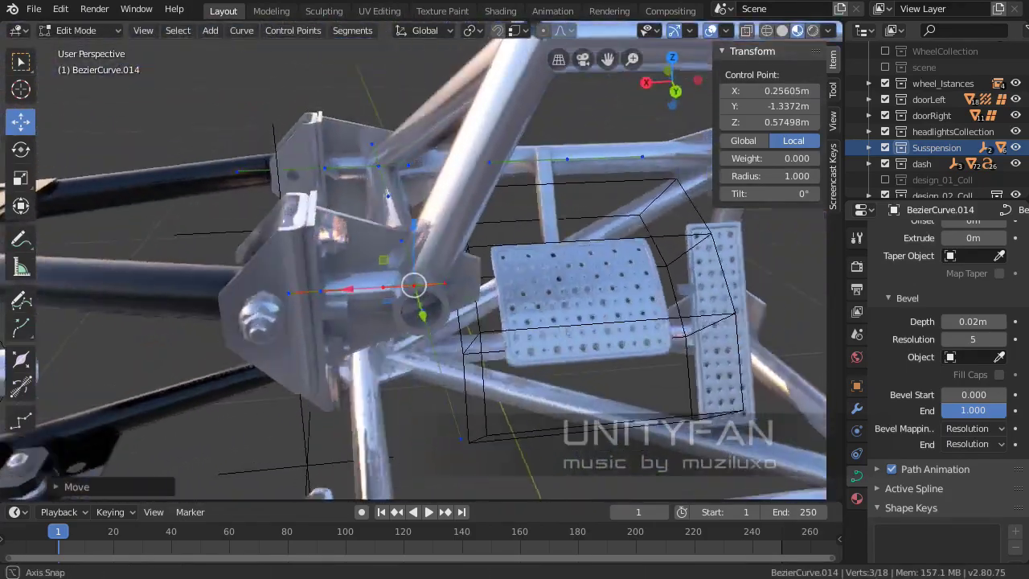
{"action": "key", "text": "Tab"}
{"action": "middle_click_drag", "start_coordinate": [402, 265], "coordinate": [450, 241]}
{"action": "left_click", "coordinate": [241, 322]}
{"action": "key", "text": "Tab"}
- Move a plate vertex toward the tube and delete the stray plate face
{"action": "key", "text": "g"}
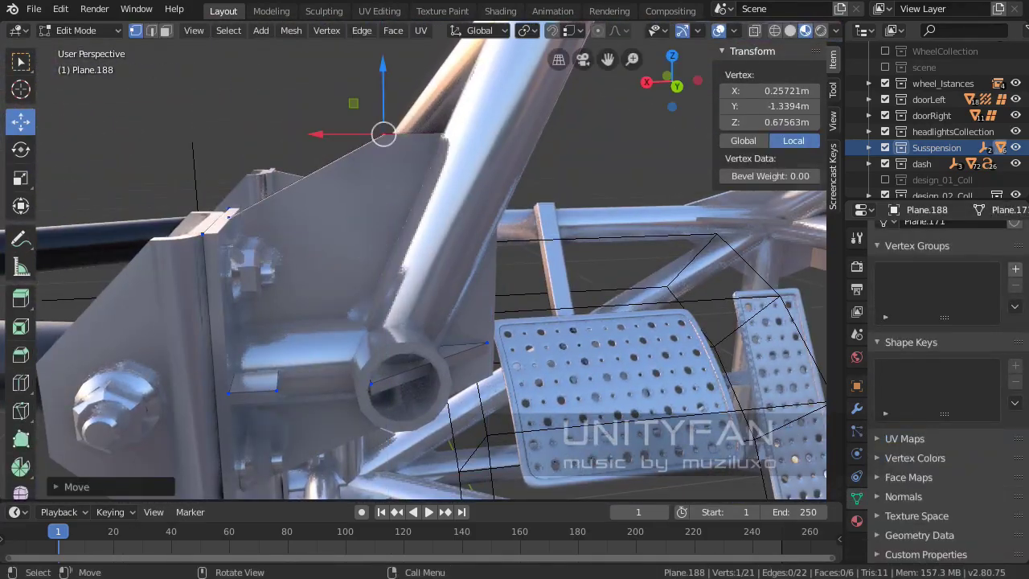
{"action": "middle_click_drag", "start_coordinate": [402, 265], "coordinate": [450, 241]}
{"action": "key", "text": "g"}
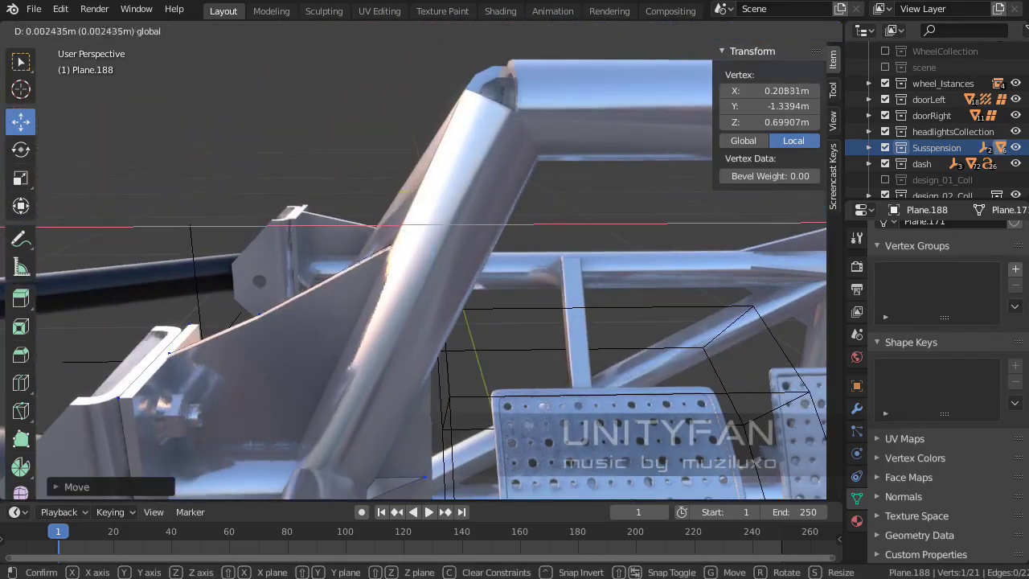
{"action": "key", "text": "Return"}
{"action": "middle_click_drag", "start_coordinate": [402, 265], "coordinate": [450, 241]}
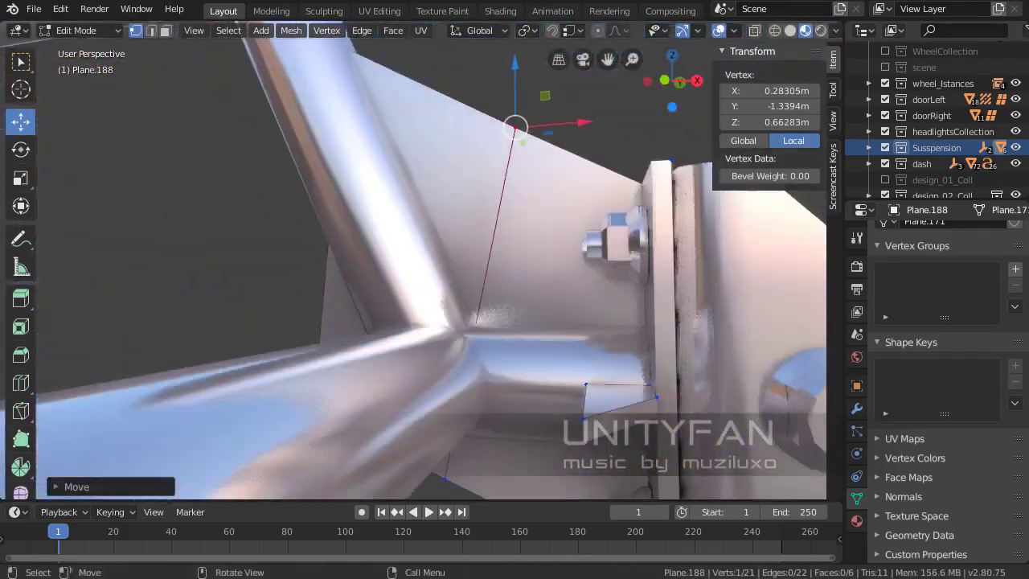
{"action": "key", "text": "3"}
{"action": "left_click", "coordinate": [257, 147]}
{"action": "key", "text": "x"}
{"action": "left_click", "coordinate": [257, 148]}
{"action": "middle_click_drag", "start_coordinate": [402, 266], "coordinate": [450, 241]}
- Slide the plate's top corner vertex with Y excluded, then undo the move
{"action": "key", "text": "1"}
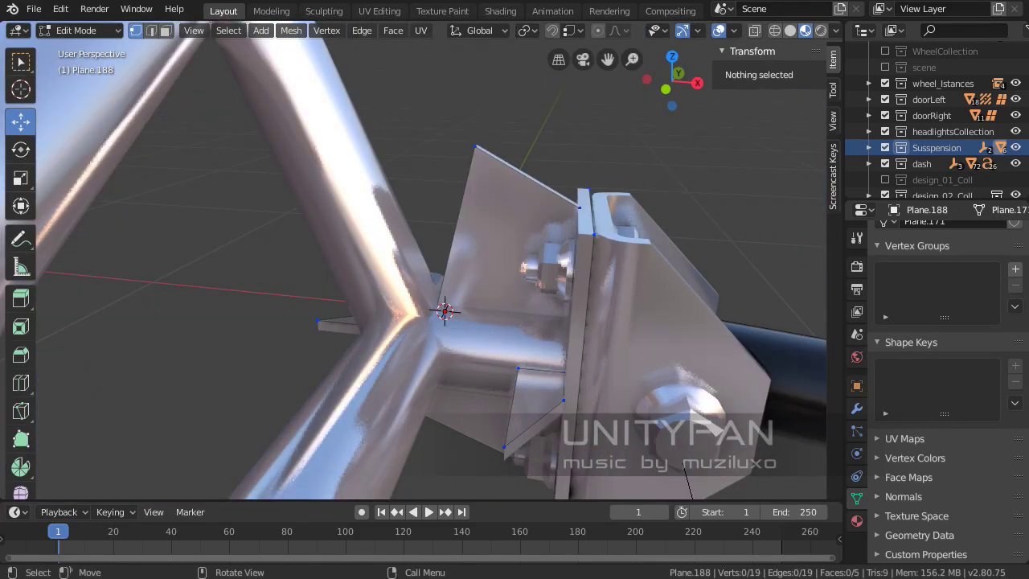
{"action": "left_click", "coordinate": [364, 145]}
{"action": "mouse_move", "coordinate": [364, 144]}
{"action": "middle_mouse_down"}
{"action": "mouse_move", "coordinate": [340, 306]}
{"action": "mouse_move", "coordinate": [351, 282]}
{"action": "middle_mouse_up"}
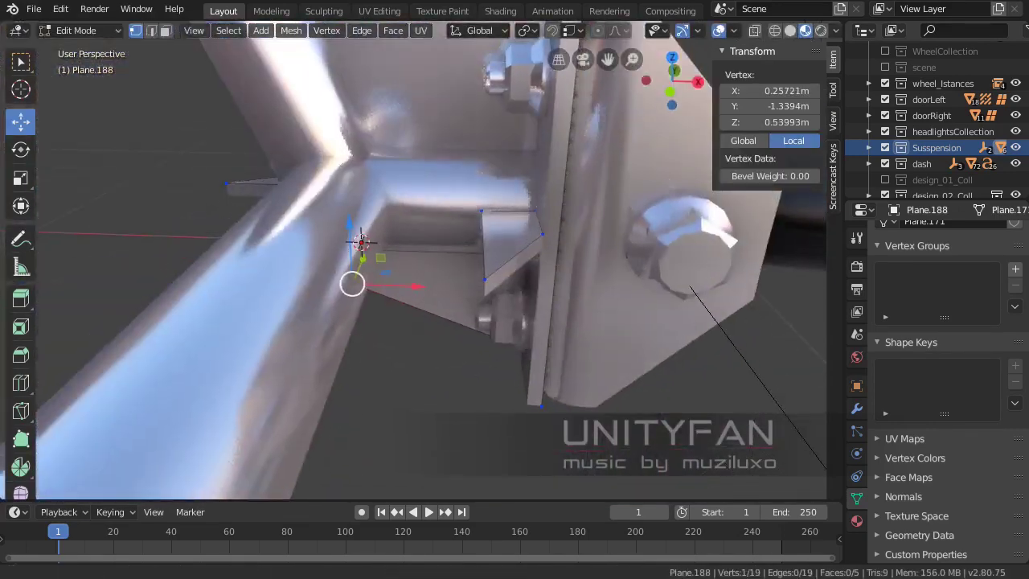
{"action": "key", "text": "g"}
{"action": "key", "text": "shift+y"}
{"action": "middle_click_drag", "start_coordinate": [418, 265], "coordinate": [386, 305]}
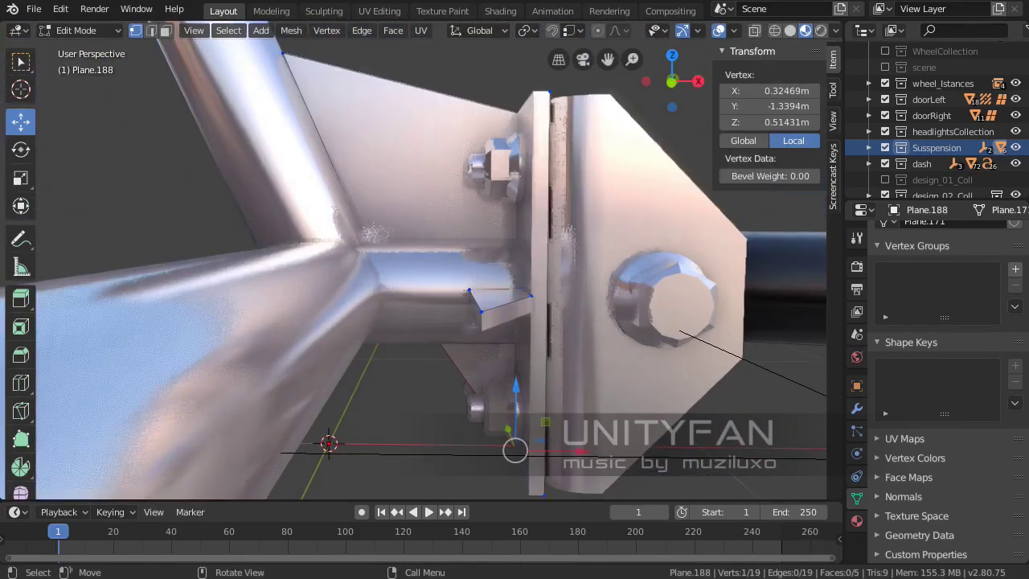
{"action": "key", "text": "Return"}
{"action": "mouse_move", "coordinate": [361, 242]}
{"action": "middle_mouse_down"}
{"action": "mouse_move", "coordinate": [418, 201]}
{"action": "mouse_move", "coordinate": [494, 235]}
{"action": "mouse_move", "coordinate": [359, 266]}
{"action": "mouse_move", "coordinate": [418, 242]}
{"action": "middle_mouse_up"}
{"action": "key", "text": "ctrl+z"}
- Adjust the neighbouring tube curve's points at the joint
{"action": "key", "text": "Tab"}
{"action": "left_click", "coordinate": [474, 353]}
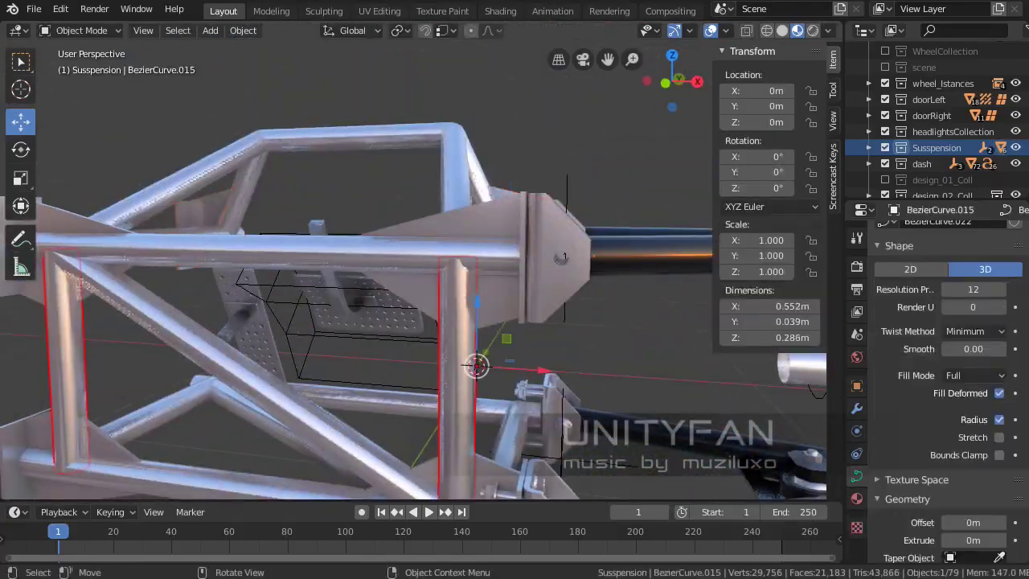
{"action": "key", "text": "Tab"}
{"action": "mouse_move", "coordinate": [474, 354]}
{"action": "middle_mouse_down"}
{"action": "mouse_move", "coordinate": [418, 290]}
{"action": "mouse_move", "coordinate": [377, 265]}
{"action": "middle_mouse_up"}
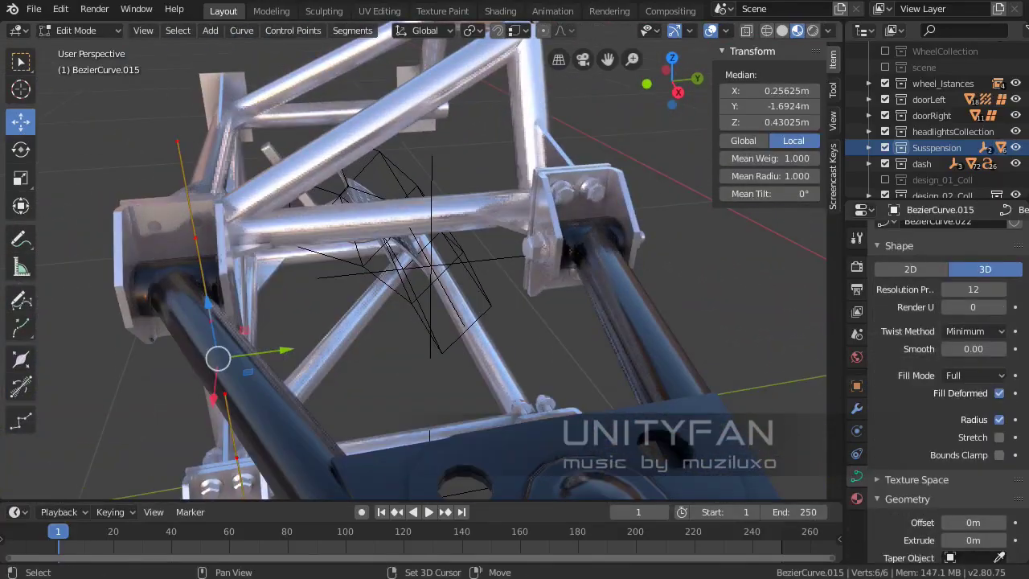
{"action": "key", "text": "Return"}
{"action": "mouse_move", "coordinate": [337, 294]}
{"action": "middle_mouse_down"}
{"action": "mouse_move", "coordinate": [292, 287]}
{"action": "mouse_move", "coordinate": [378, 294]}
{"action": "middle_mouse_up"}
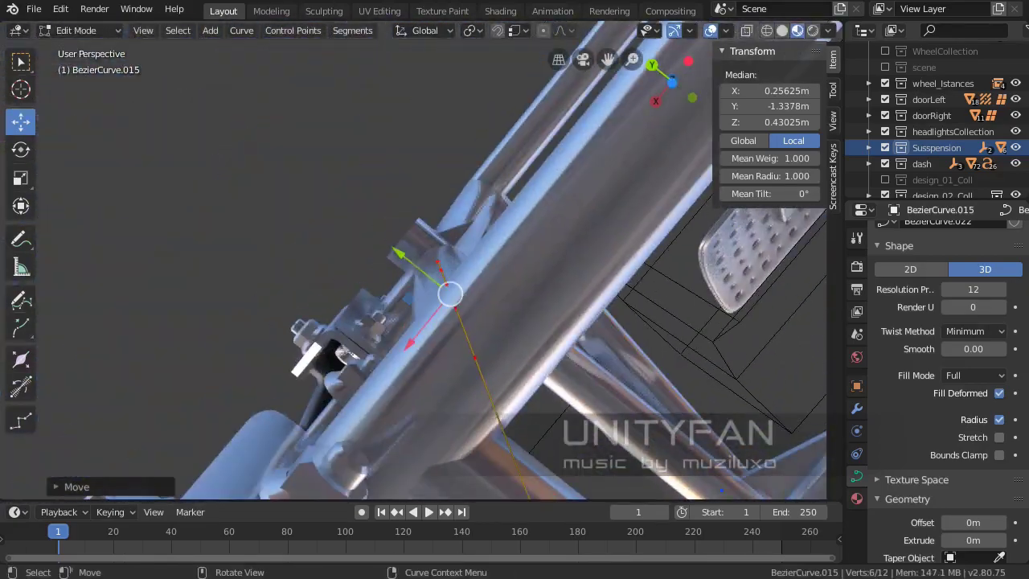
{"action": "key", "text": "Return"}
{"action": "mouse_move", "coordinate": [414, 225]}
{"action": "middle_mouse_down"}
{"action": "mouse_move", "coordinate": [424, 290]}
{"action": "mouse_move", "coordinate": [402, 322]}
{"action": "middle_mouse_up"}
{"action": "key", "text": "Tab"}
- Reposition the triangular plate face at the tube joint
{"action": "left_click", "coordinate": [517, 298]}
{"action": "key", "text": "Tab"}
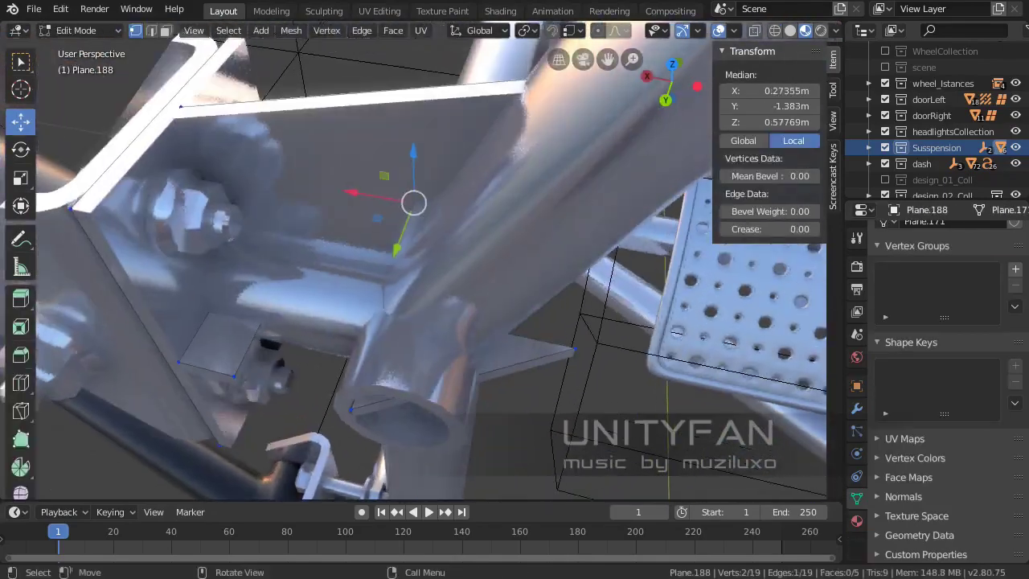
{"action": "mouse_move", "coordinate": [413, 202]}
{"action": "middle_mouse_down"}
{"action": "mouse_move", "coordinate": [404, 272]}
{"action": "mouse_move", "coordinate": [483, 338]}
{"action": "middle_mouse_up"}
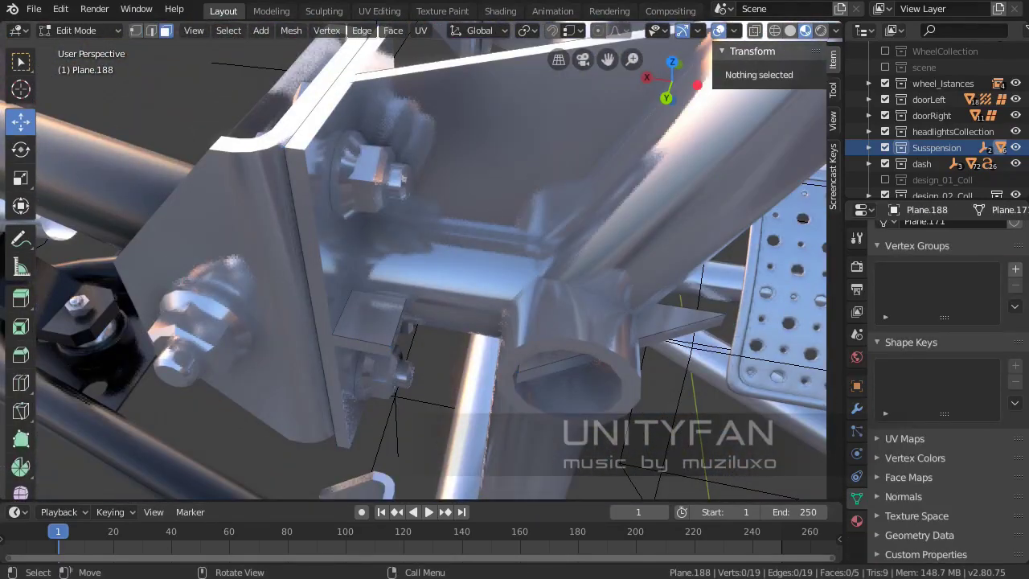
{"action": "left_click", "coordinate": [579, 358]}
{"action": "key", "text": "g"}
{"action": "key", "text": "Return"}
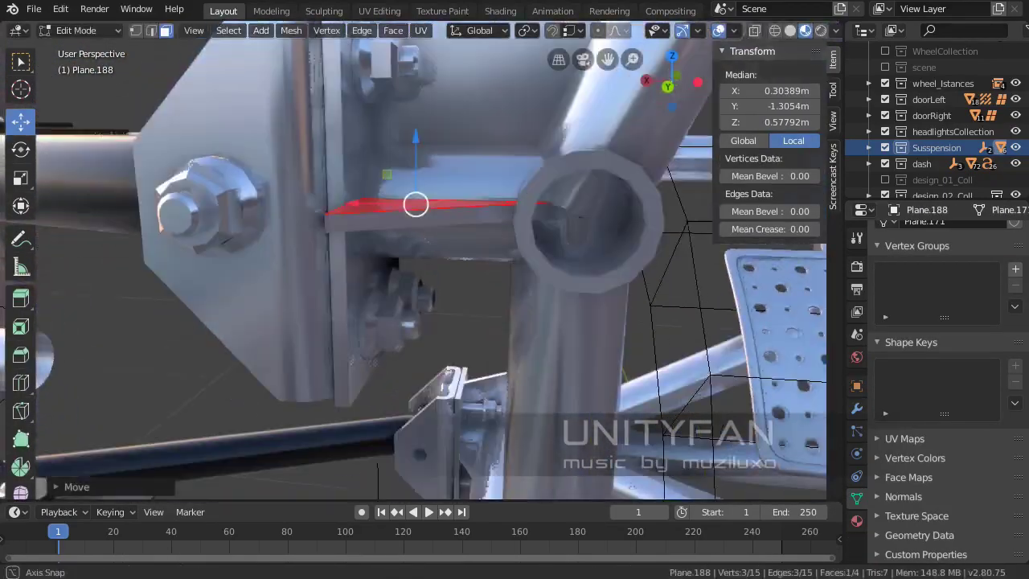
{"action": "mouse_move", "coordinate": [413, 202]}
{"action": "middle_mouse_down"}
{"action": "mouse_move", "coordinate": [407, 241]}
{"action": "mouse_move", "coordinate": [335, 322]}
{"action": "middle_mouse_up"}
- Subdivide the plate's lower edge and move the new middle vertex to shape the gusset
{"action": "left_click", "coordinate": [235, 335]}
{"action": "key", "text": "g"}
{"action": "key", "text": "Return"}
{"action": "middle_click_drag", "start_coordinate": [413, 202], "coordinate": [406, 241]}
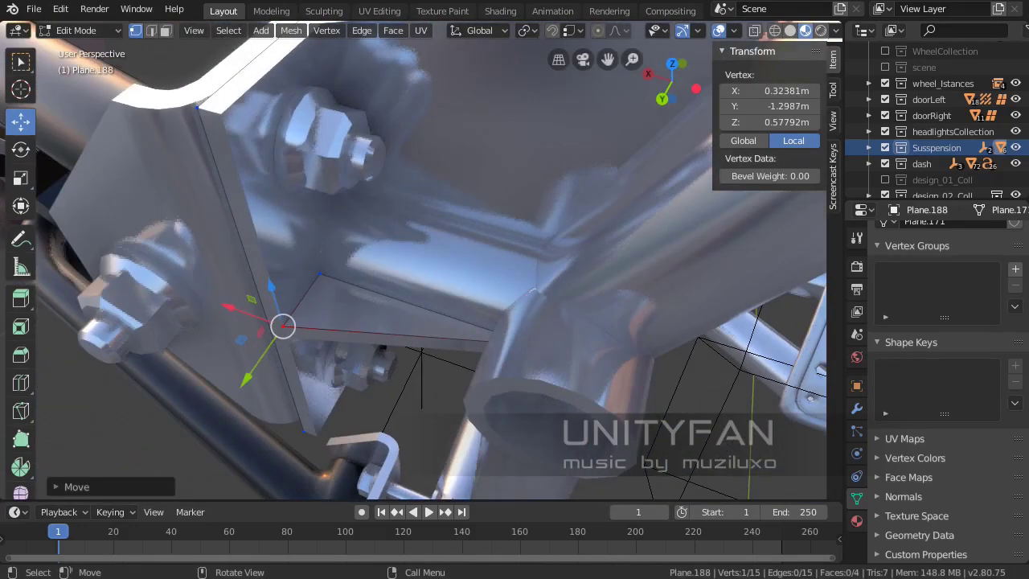
{"action": "left_click", "coordinate": [488, 341], "text": "shift"}
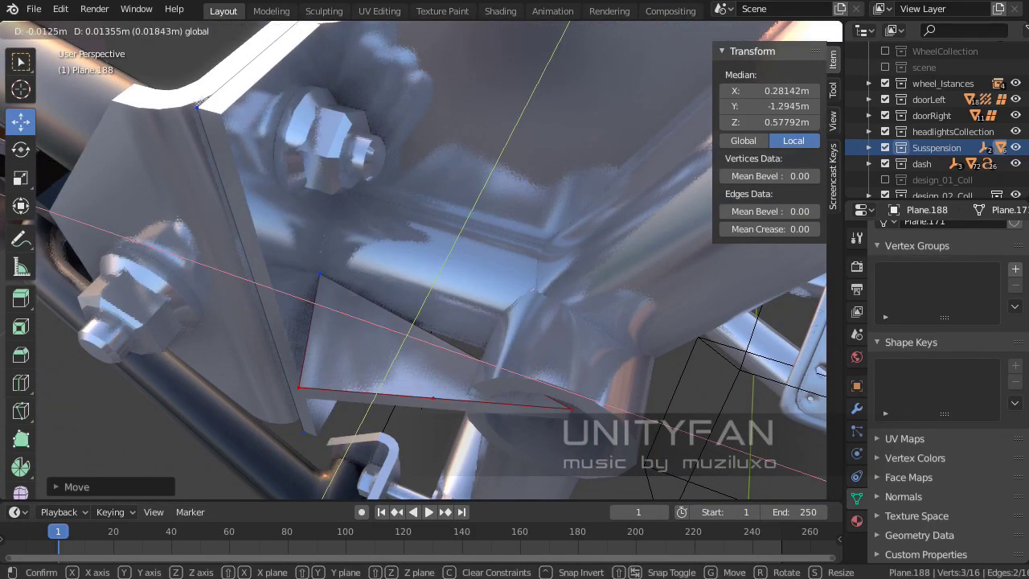
{"action": "key", "text": "Return"}
{"action": "left_click", "coordinate": [582, 327]}
{"action": "middle_click_drag", "start_coordinate": [582, 327], "coordinate": [483, 306]}
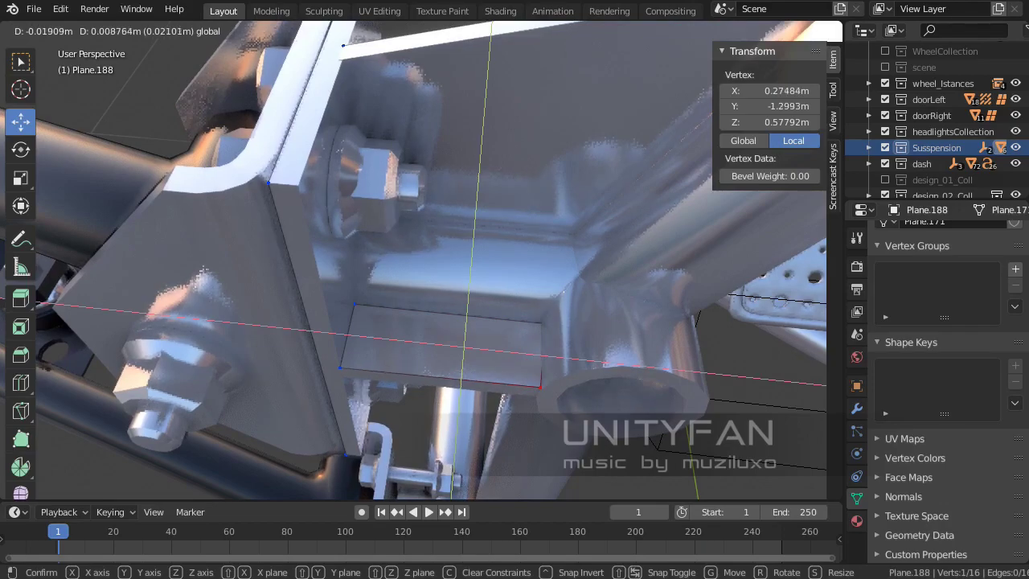
{"action": "key", "text": "Return"}
{"action": "mouse_move", "coordinate": [414, 241]}
{"action": "middle_mouse_down"}
{"action": "mouse_move", "coordinate": [482, 265]}
{"action": "mouse_move", "coordinate": [451, 289]}
{"action": "mouse_move", "coordinate": [434, 266]}
{"action": "mouse_move", "coordinate": [459, 257]}
{"action": "mouse_move", "coordinate": [483, 282]}
{"action": "middle_mouse_up"}
{"action": "key", "text": "Tab"}
{"action": "key", "text": "Tab"}
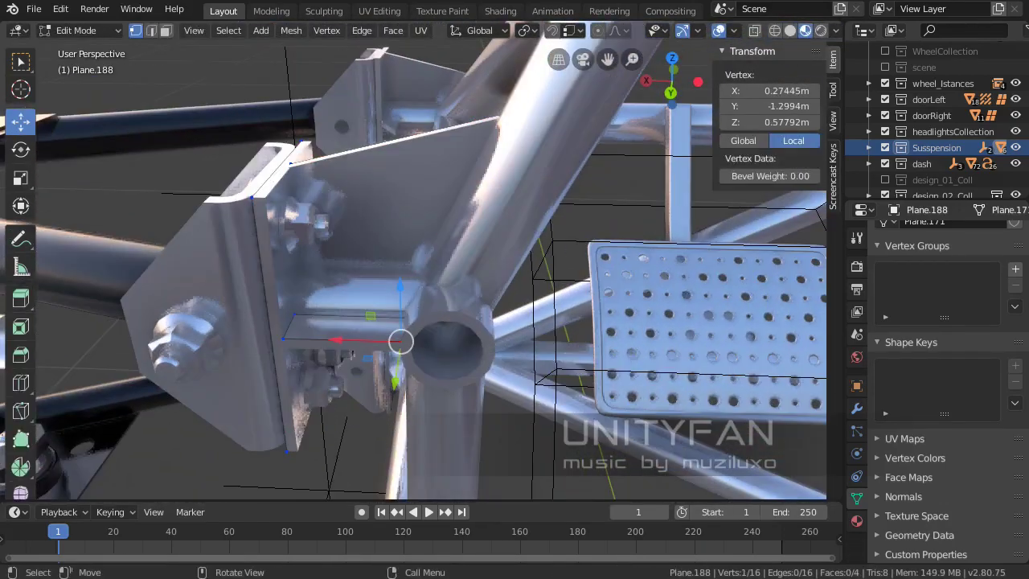
- Move a plate vertex along the X axis to fit the joint
{"action": "key", "text": "3"}
{"action": "left_click", "coordinate": [346, 325]}
{"action": "middle_click_drag", "start_coordinate": [346, 326], "coordinate": [402, 306]}
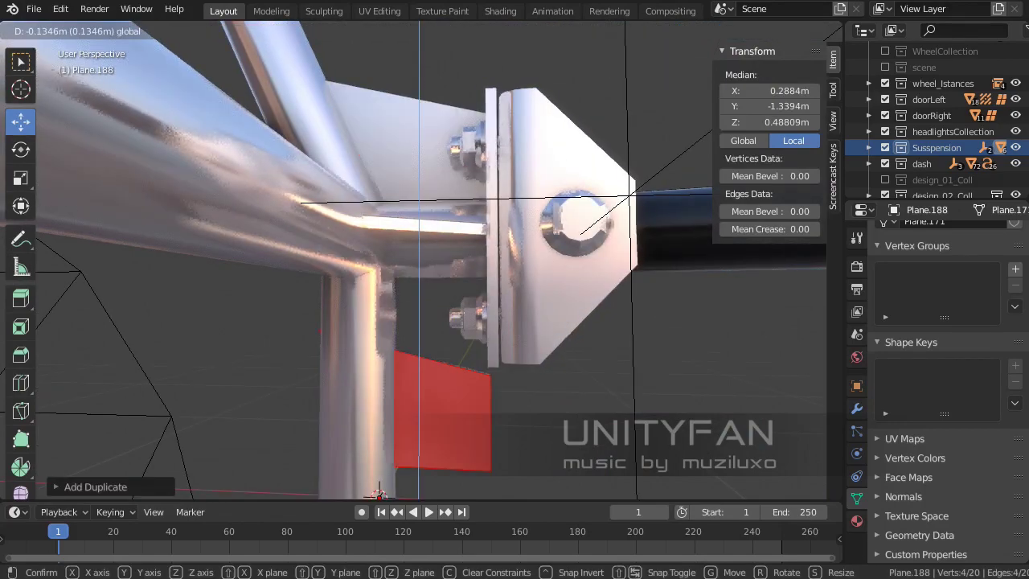
{"action": "left_click", "coordinate": [452, 349]}
{"action": "middle_click_drag", "start_coordinate": [453, 349], "coordinate": [482, 322]}
{"action": "left_click", "coordinate": [551, 303]}
{"action": "key", "text": "g"}
{"action": "key", "text": "x"}
{"action": "key", "text": "g"}
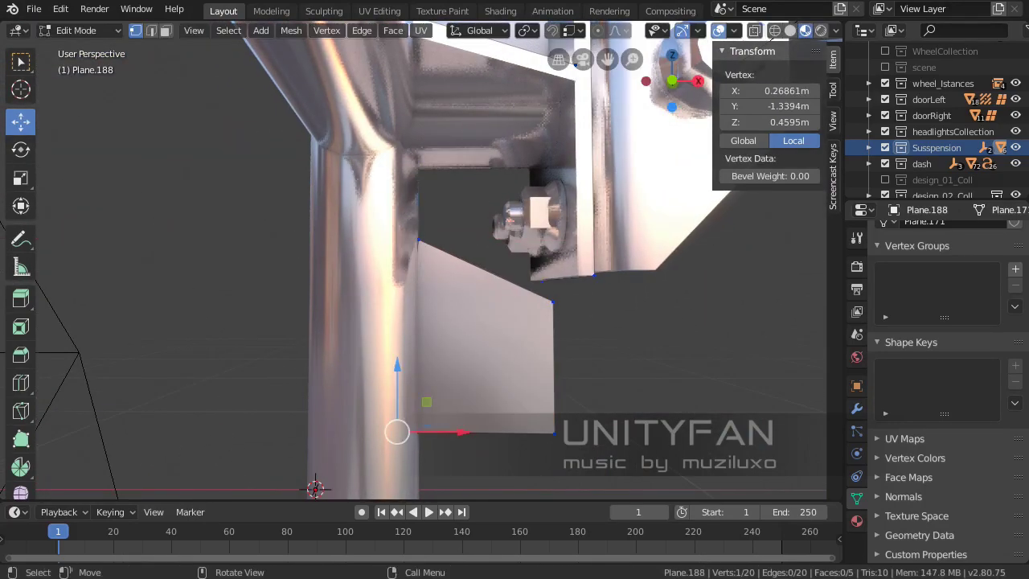
- Adjust another plate vertex's height with two moves
{"action": "left_click", "coordinate": [418, 430]}
{"action": "scroll", "coordinate": [418, 430], "scroll_direction": "up", "scroll_amount": 3}
{"action": "key", "text": "g"}
{"action": "key", "text": "Return"}
{"action": "mouse_move", "coordinate": [418, 321]}
{"action": "middle_mouse_down"}
{"action": "mouse_move", "coordinate": [450, 306]}
{"action": "mouse_move", "coordinate": [482, 265]}
{"action": "middle_mouse_up"}
{"action": "key", "text": "g"}
{"action": "key", "text": "Return"}
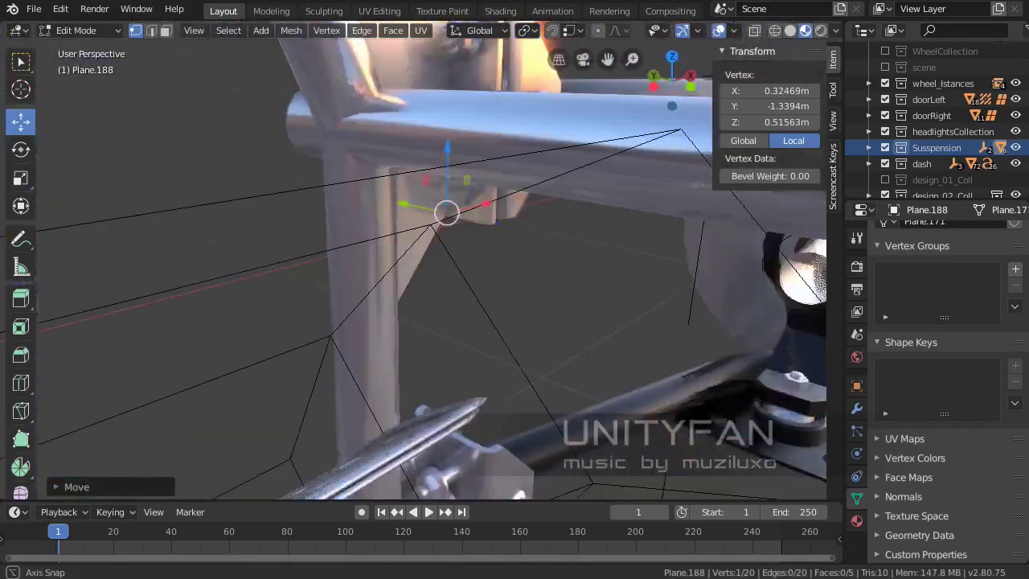
{"action": "scroll", "coordinate": [418, 282], "scroll_direction": "down", "scroll_amount": 3}
{"action": "key", "text": "Tab"}
- Duplicate the plate face at the upper joint beneath the top crossbar
{"action": "mouse_move", "coordinate": [419, 281]}
{"action": "middle_mouse_down"}
{"action": "mouse_move", "coordinate": [386, 290]}
{"action": "mouse_move", "coordinate": [378, 274]}
{"action": "mouse_move", "coordinate": [386, 290]}
{"action": "mouse_move", "coordinate": [482, 265]}
{"action": "middle_mouse_up"}
{"action": "scroll", "coordinate": [418, 282], "scroll_direction": "down", "scroll_amount": 3}
{"action": "key", "text": "Tab"}
{"action": "key", "text": "alt+a"}
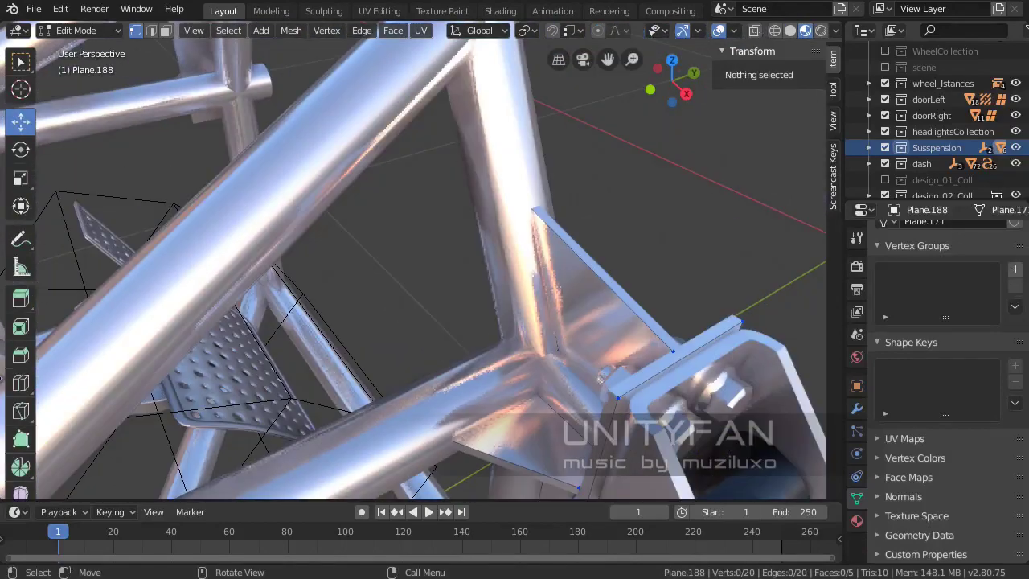
{"action": "middle_click_drag", "start_coordinate": [418, 282], "coordinate": [483, 274]}
{"action": "left_click", "coordinate": [579, 282]}
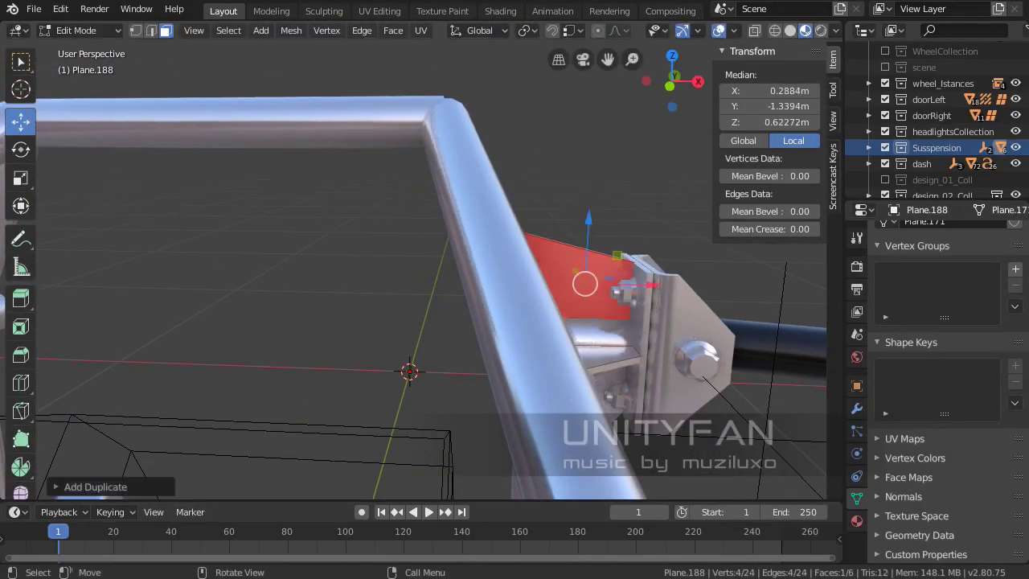
{"action": "key", "text": "Return"}
{"action": "key", "text": "KP_Decimal"}
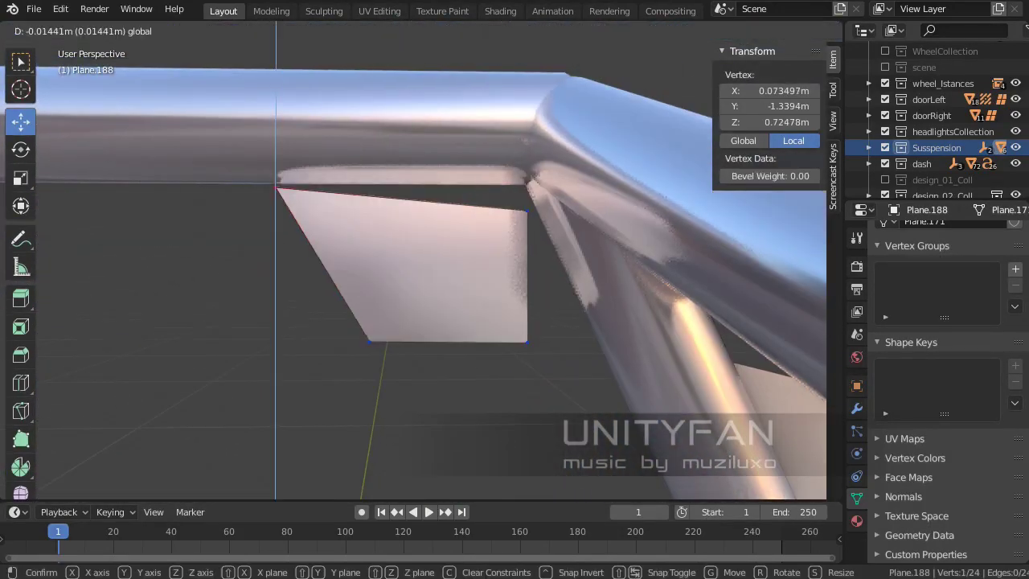
- Dissolve a corner vertex to make a triangle and move its outer corner along the tube
{"action": "middle_click_drag", "start_coordinate": [418, 282], "coordinate": [450, 265]}
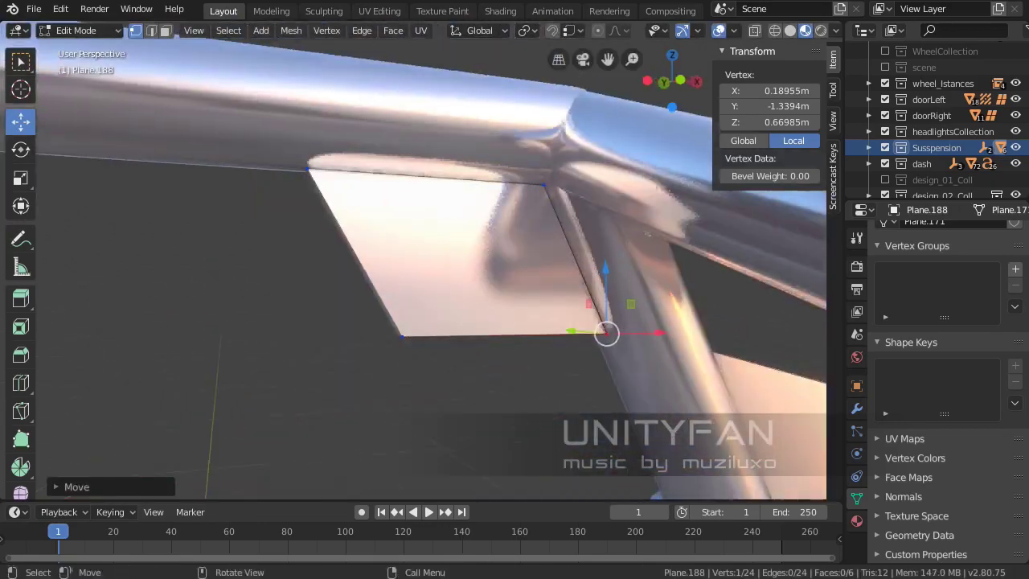
{"action": "key", "text": "x"}
{"action": "left_click", "coordinate": [311, 405]}
{"action": "left_click", "coordinate": [527, 195]}
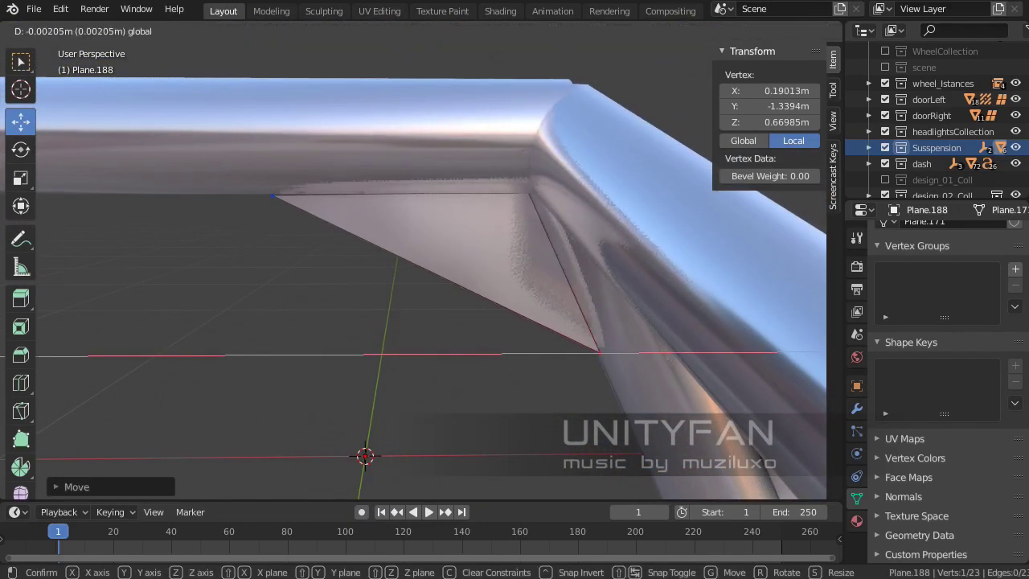
{"action": "key", "text": "Return"}
{"action": "scroll", "coordinate": [413, 288], "scroll_direction": "down", "scroll_amount": 5}
{"action": "key", "text": "Tab"}
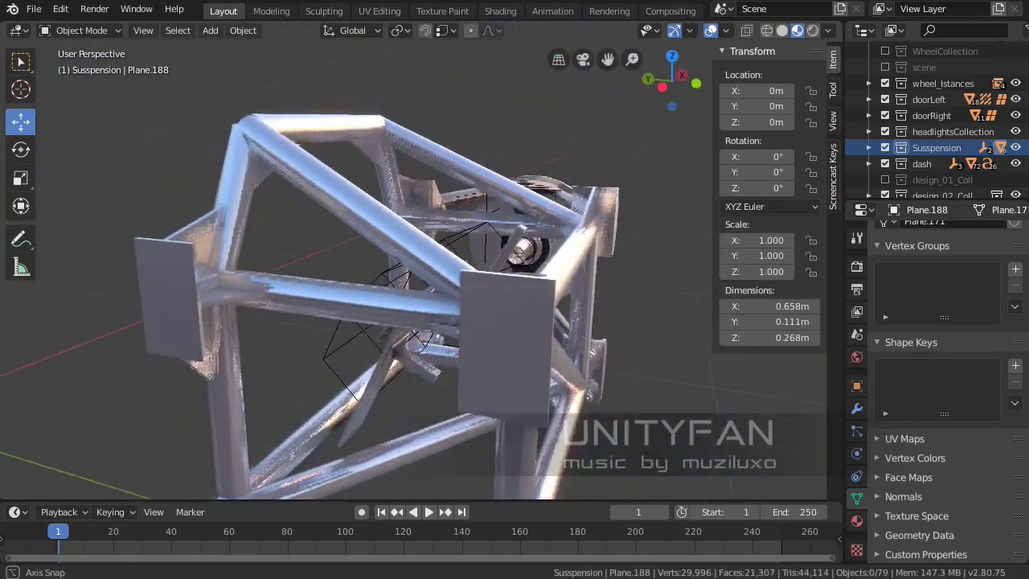
- Nudge the lower tube curve BezierCurve.012's points along X
{"action": "middle_click_drag", "start_coordinate": [413, 287], "coordinate": [498, 241]}
{"action": "left_click", "coordinate": [515, 241]}
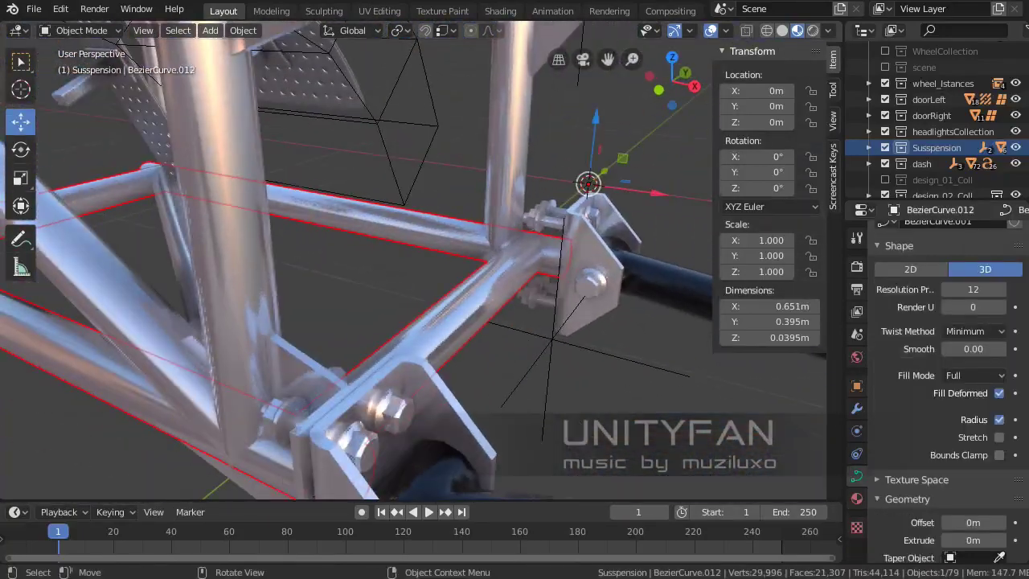
{"action": "key", "text": "Tab"}
{"action": "key", "text": "g"}
{"action": "key", "text": "x"}
{"action": "key", "text": "Return"}
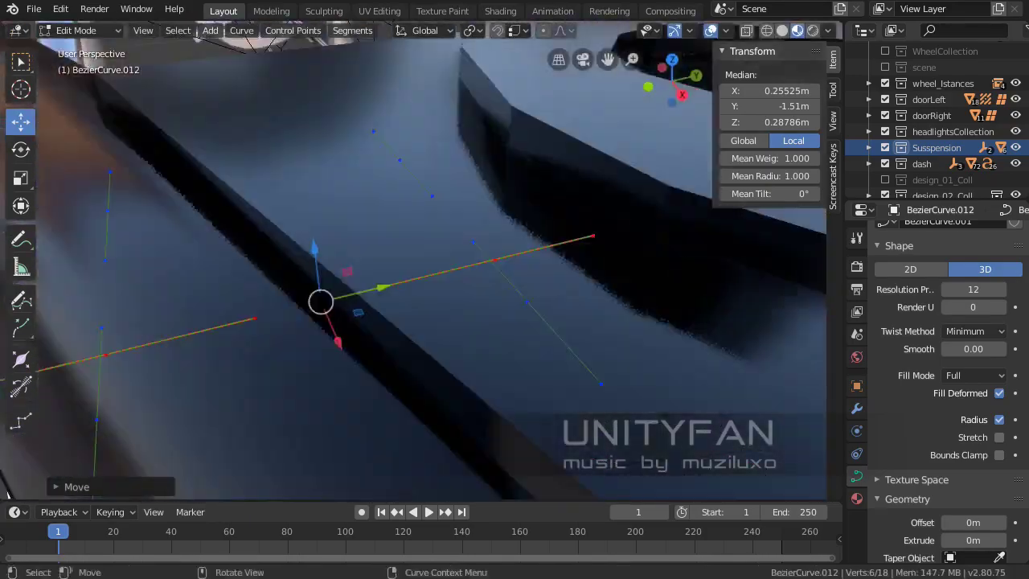
- Return to the full car view and select the TireCollection
{"action": "mouse_move", "coordinate": [322, 298]}
{"action": "middle_mouse_down"}
{"action": "mouse_move", "coordinate": [408, 340]}
{"action": "mouse_move", "coordinate": [159, 211]}
{"action": "mouse_move", "coordinate": [265, 201]}
{"action": "middle_mouse_up"}
{"action": "key", "text": "Tab"}
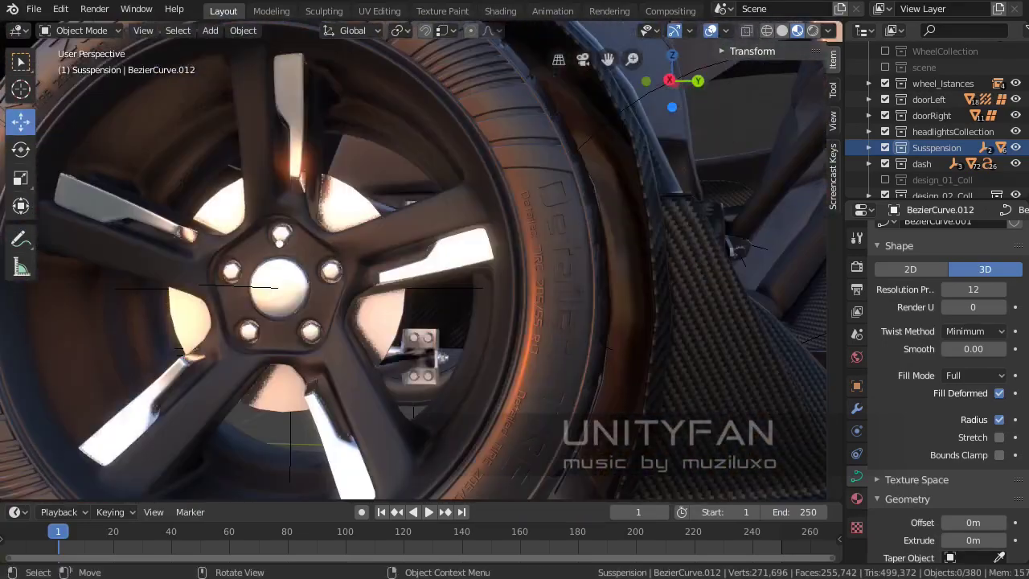
{"action": "left_click", "coordinate": [293, 288]}
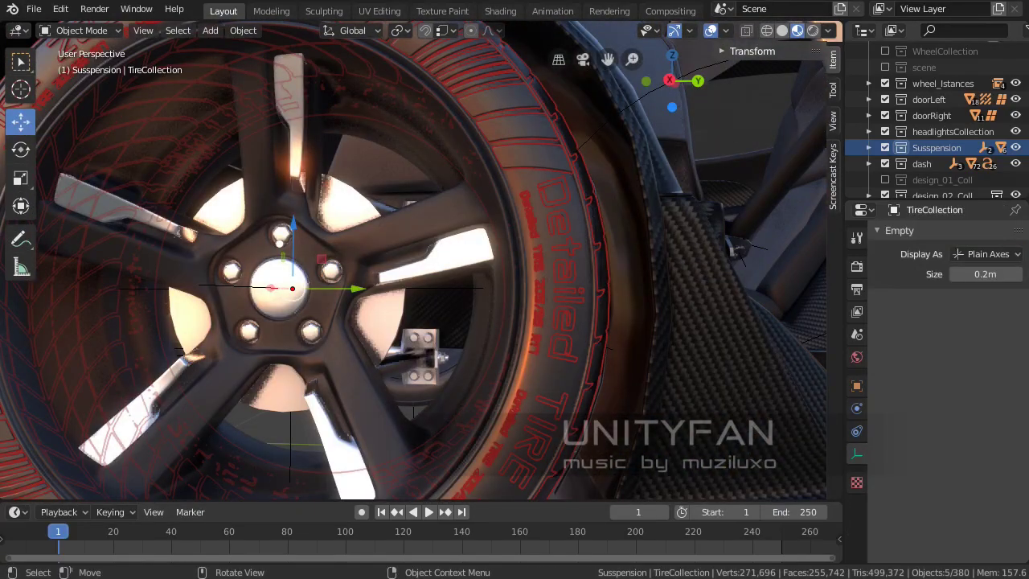